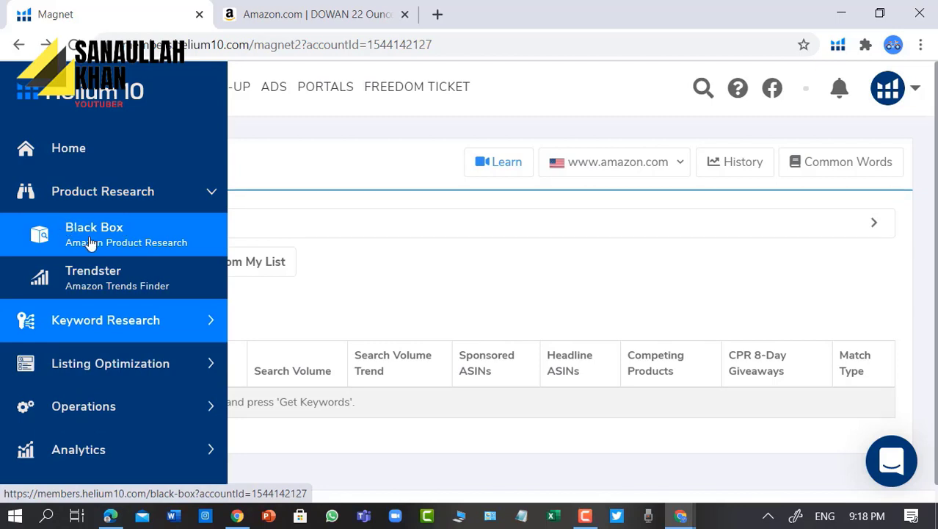
- Open the Black Box Amazon product research tool
click(110, 233)
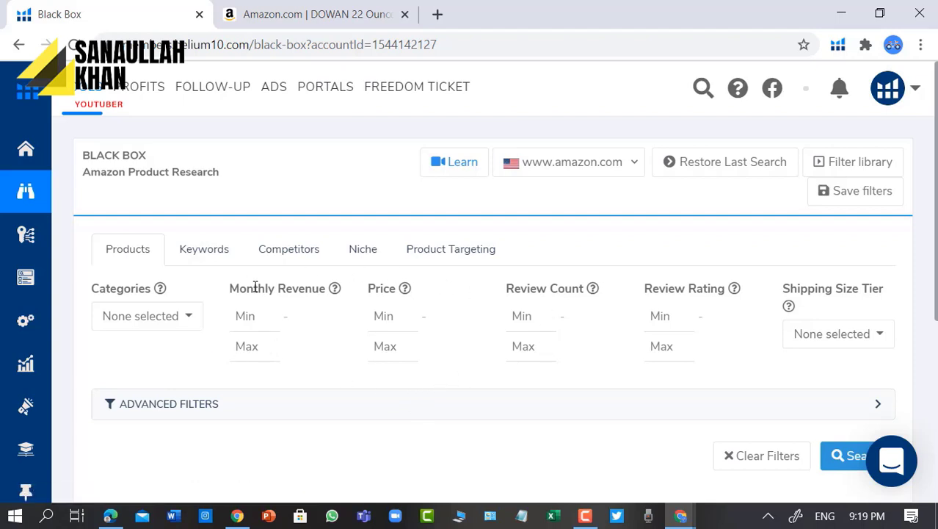
scroll(221, 271, down, 1)
scroll(189, 256, up, 1)
- Restrict the product search to the Baby category and set the minimum monthly revenue to 2000
click(188, 317)
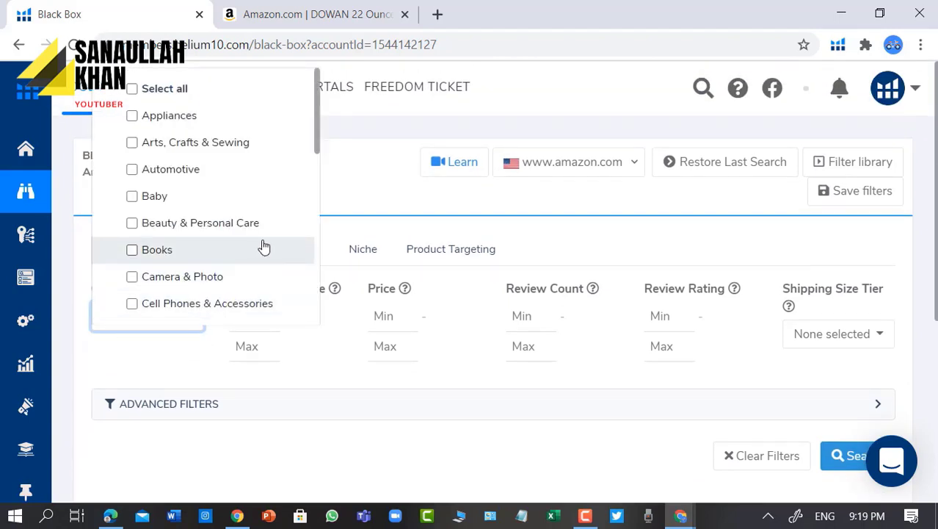
scroll(218, 165, down, 1)
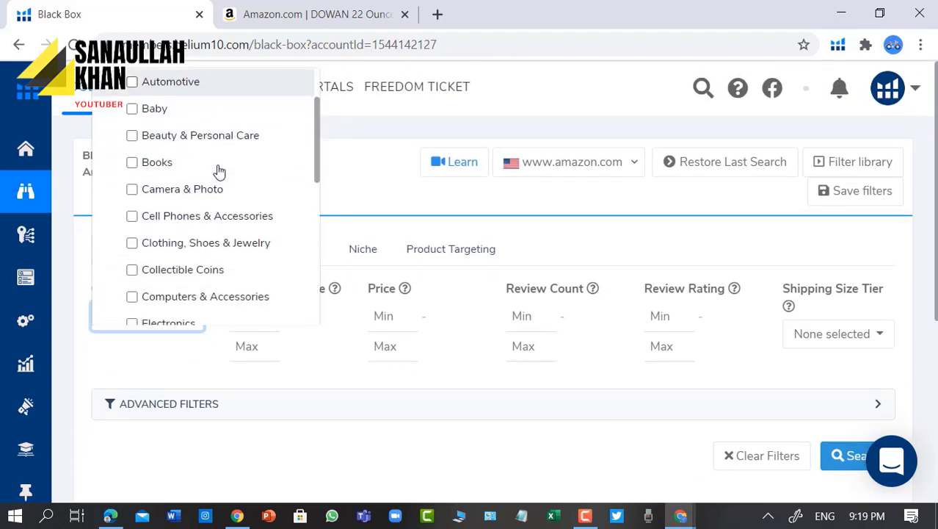
scroll(191, 234, down, 1)
scroll(197, 275, down, 1)
scroll(198, 277, up, 3)
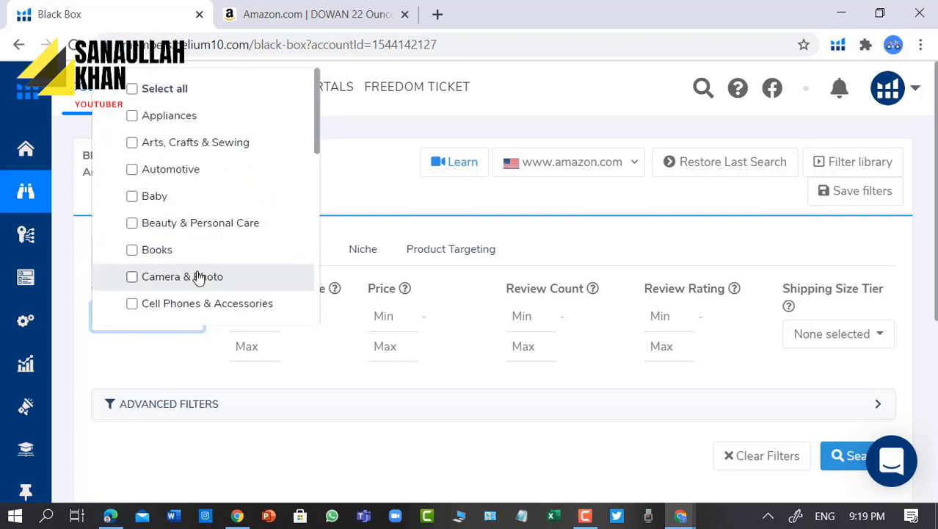
click(138, 200)
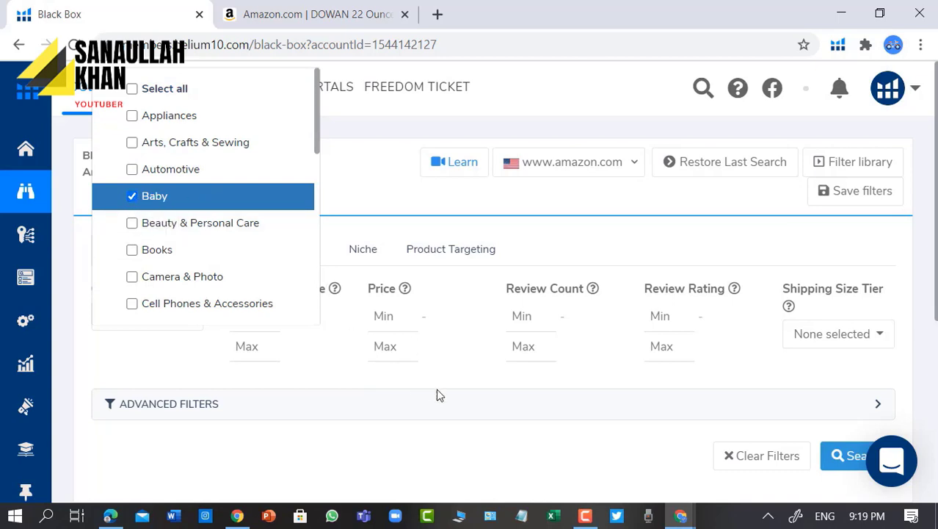
click(415, 391)
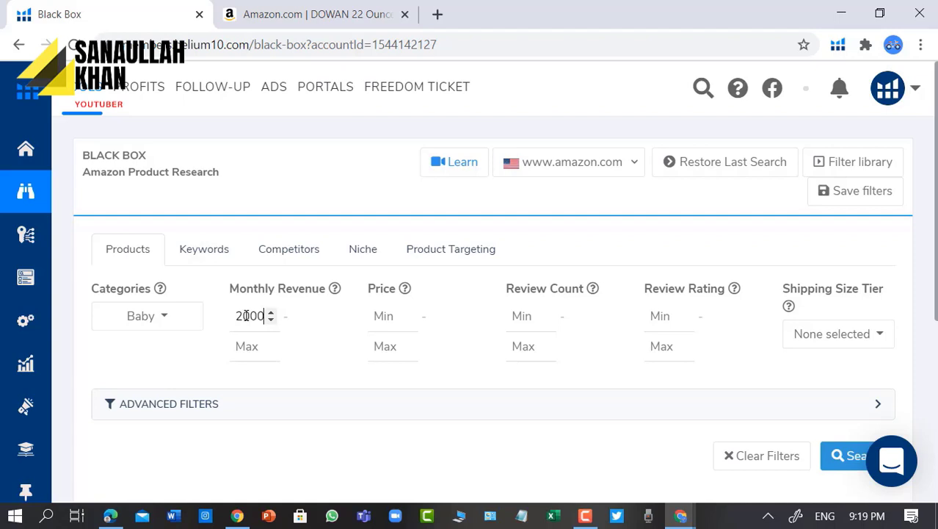
click(246, 346)
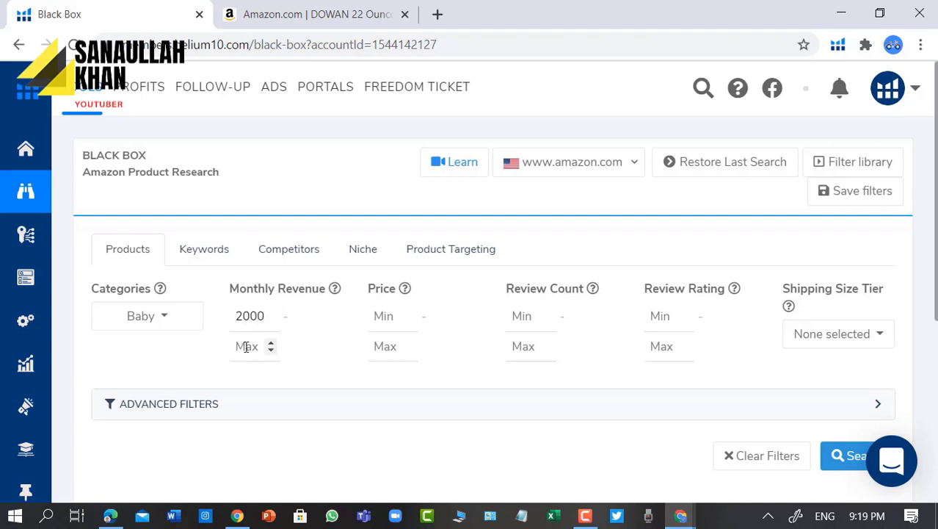
- Set the product price range to a minimum of 18 and a maximum of 39
click(384, 315)
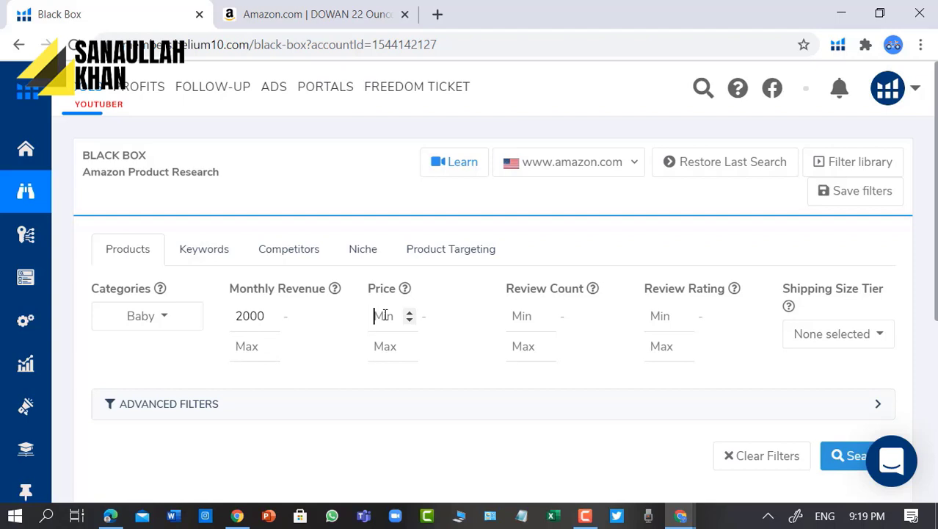
text(18)
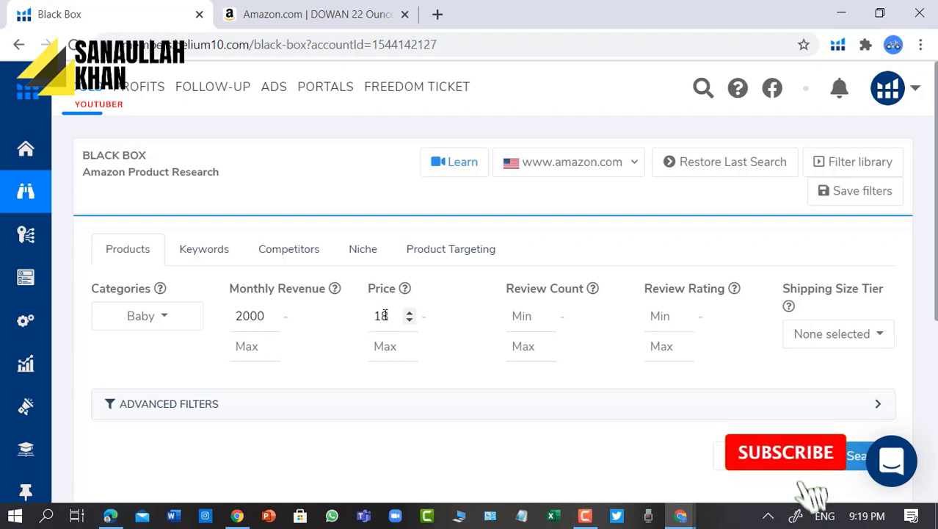
click(397, 345)
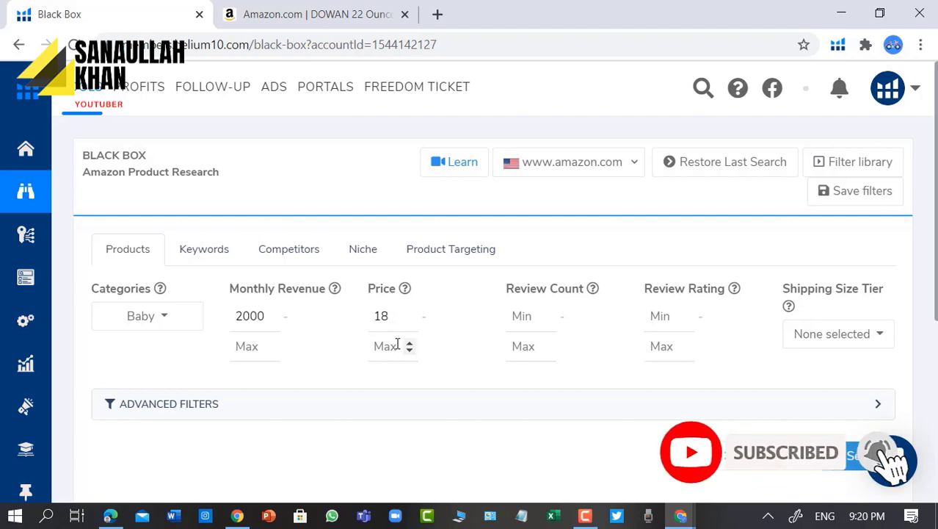
text(39)
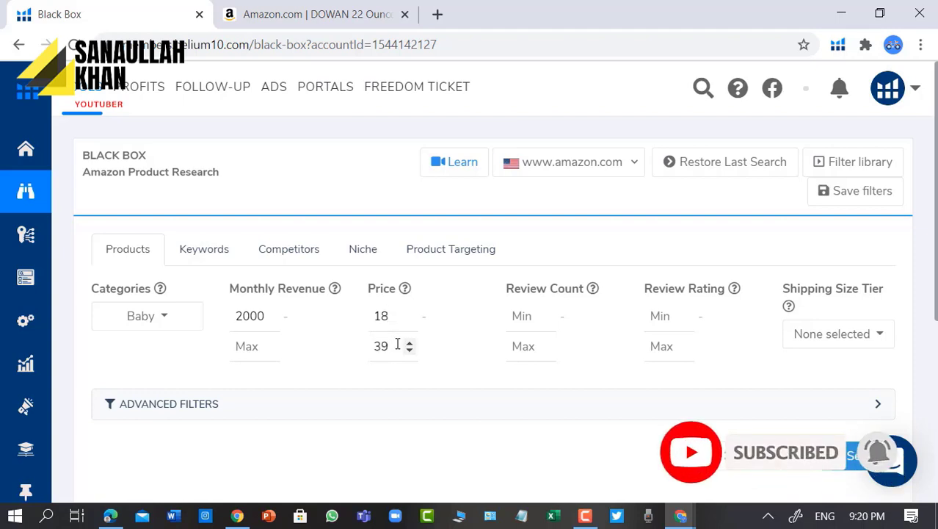
- Set the maximum review count to 500, leaving the minimum empty
click(517, 316)
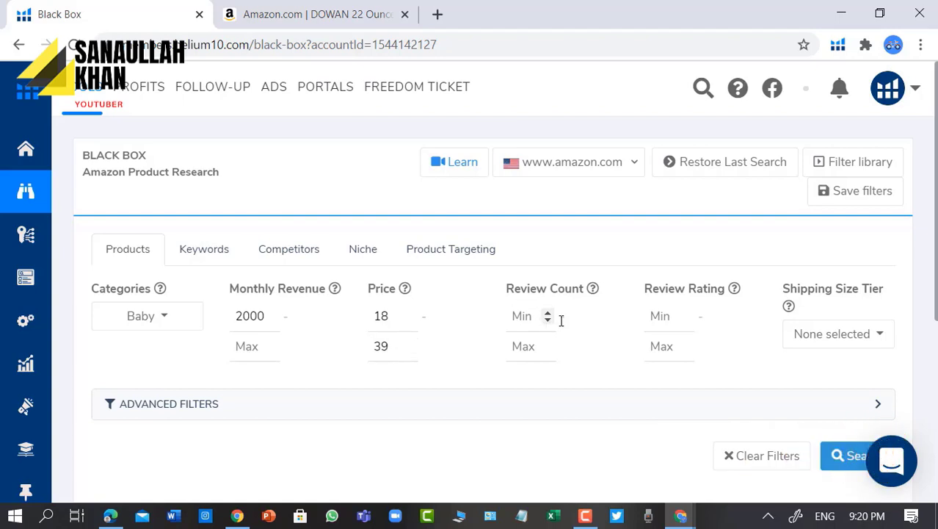
click(525, 346)
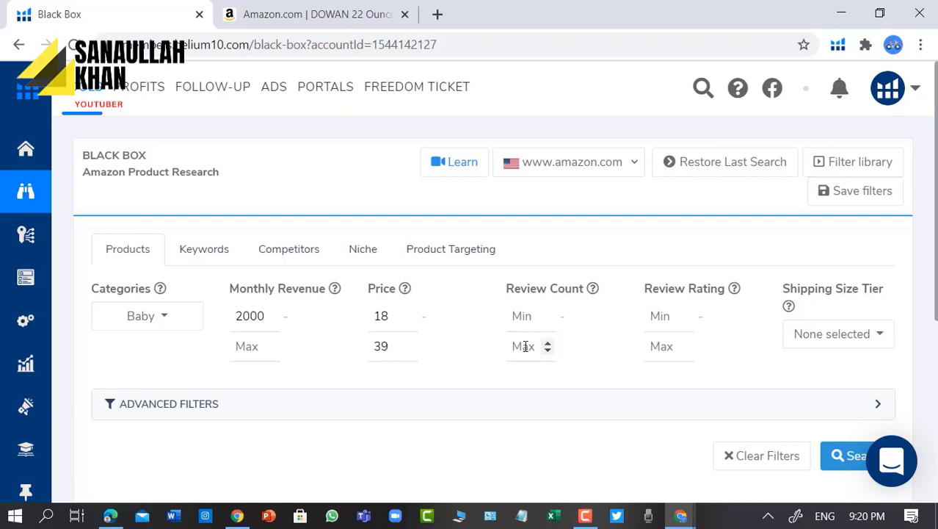
text(500)
click(523, 315)
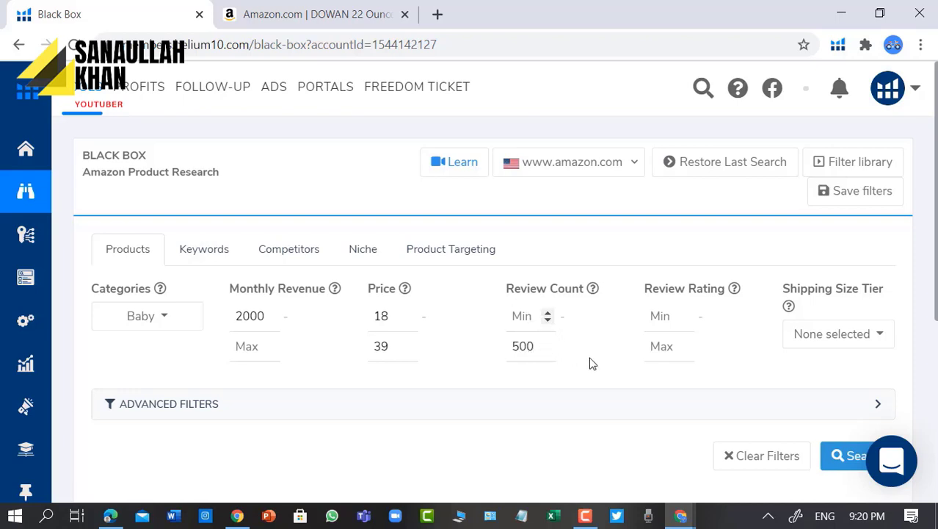
- Set the maximum review rating to 4.5, leaving the minimum empty
scroll(610, 396, down, 1)
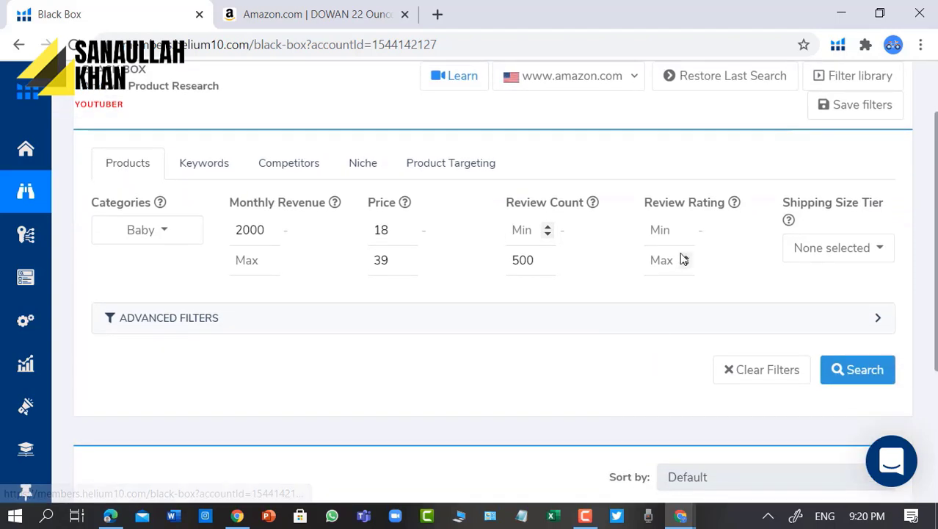
click(661, 231)
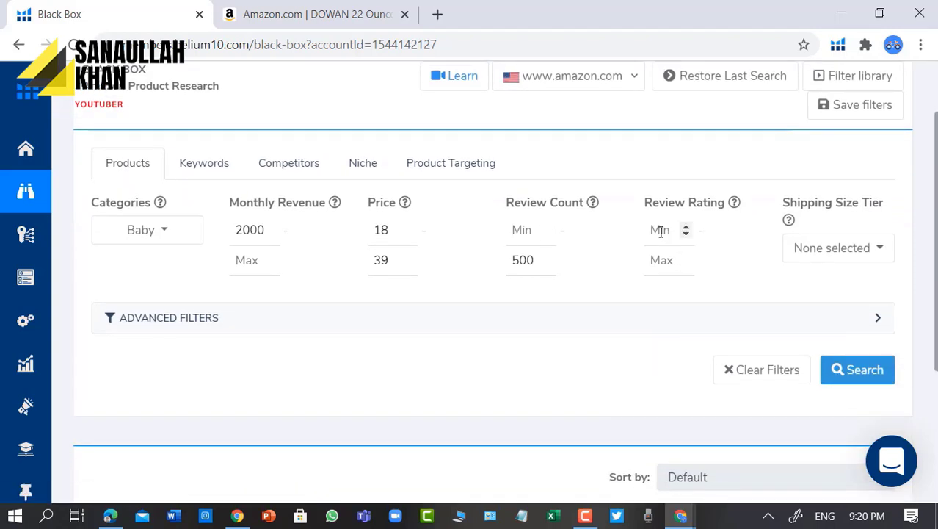
click(659, 261)
text(4.5)
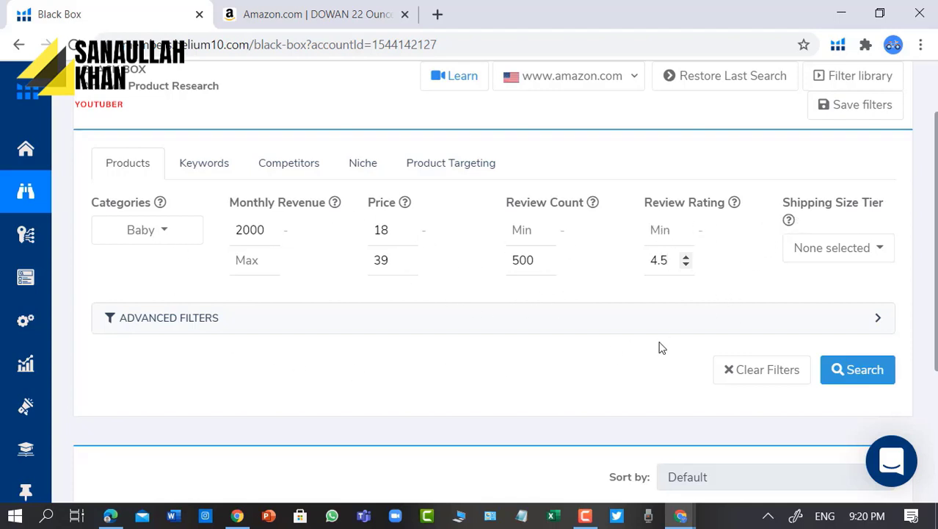
- Limit the shipping size tier to Small Standard-Size
scroll(664, 338, up, 1)
scroll(687, 316, down, 1)
click(882, 249)
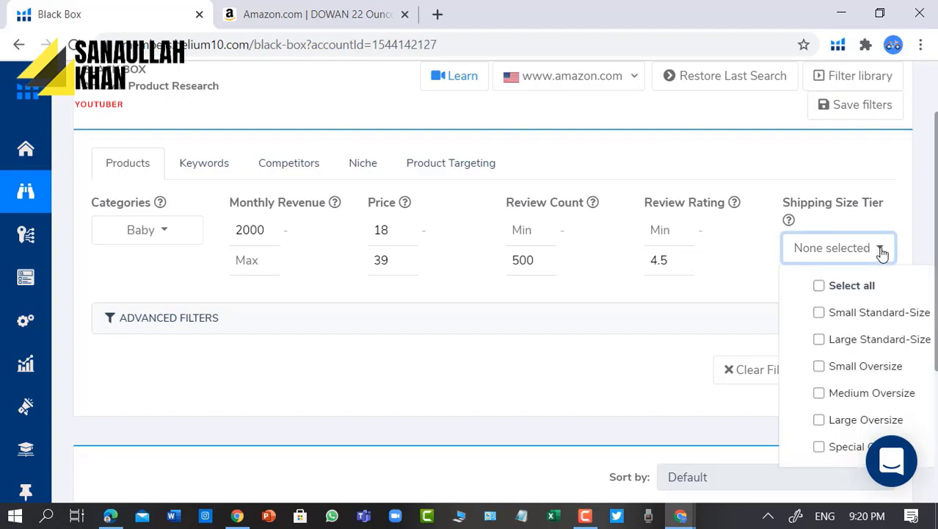
click(820, 314)
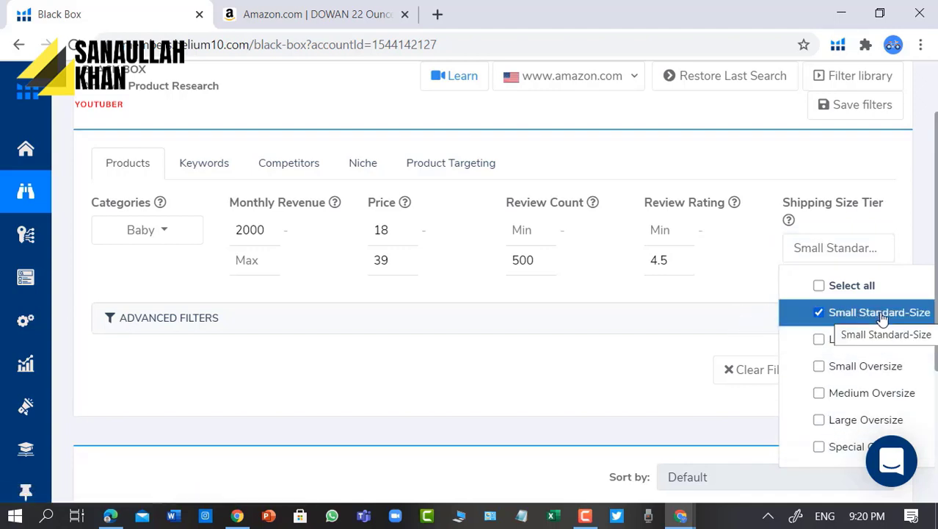
click(724, 286)
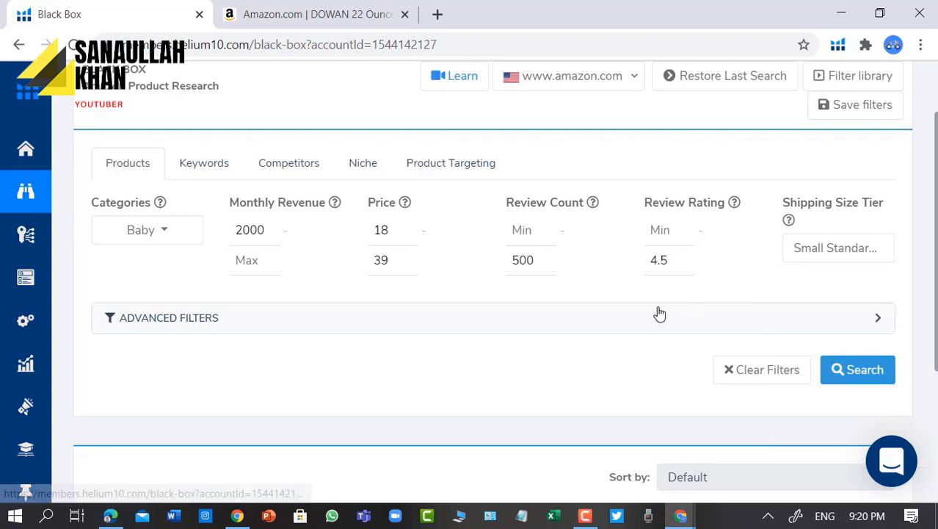
- Run the product search with the chosen filters
scroll(656, 315, up, 1)
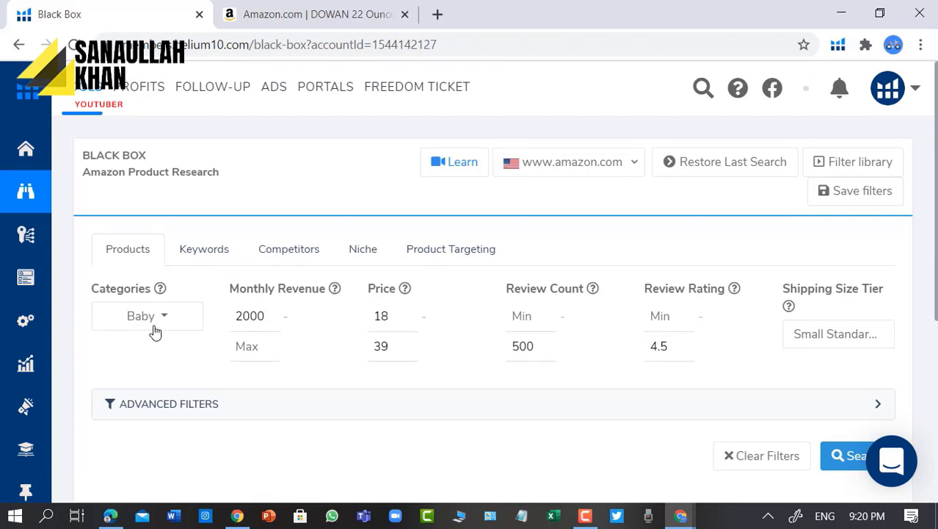
scroll(844, 315, down, 2)
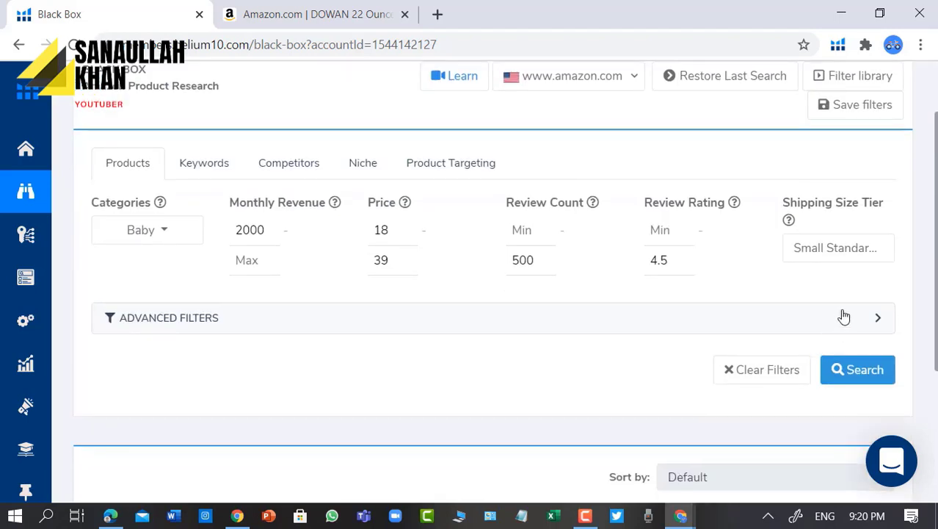
click(858, 285)
scroll(859, 289, up, 2)
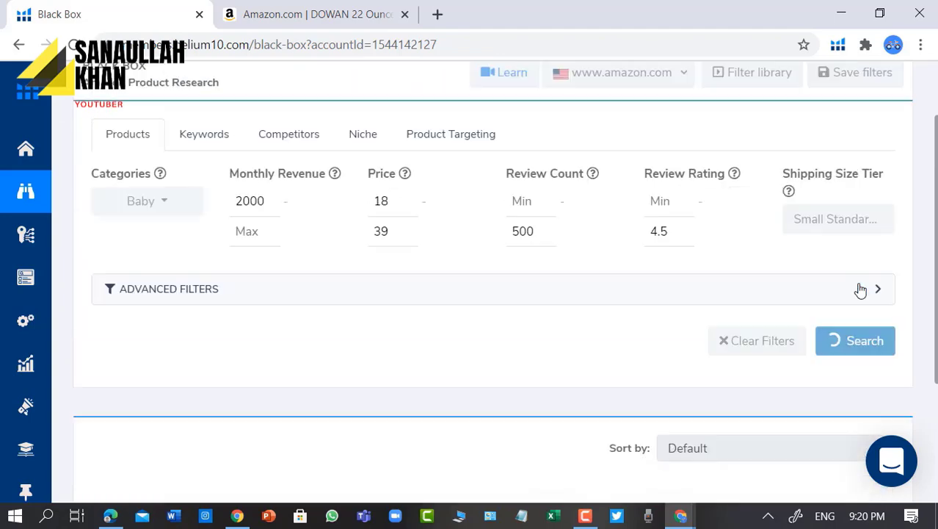
- Examine the first page of found products, comparing their sellers, prices, monthly sales, revenue, and sales and price trends
scroll(731, 337, down, 5)
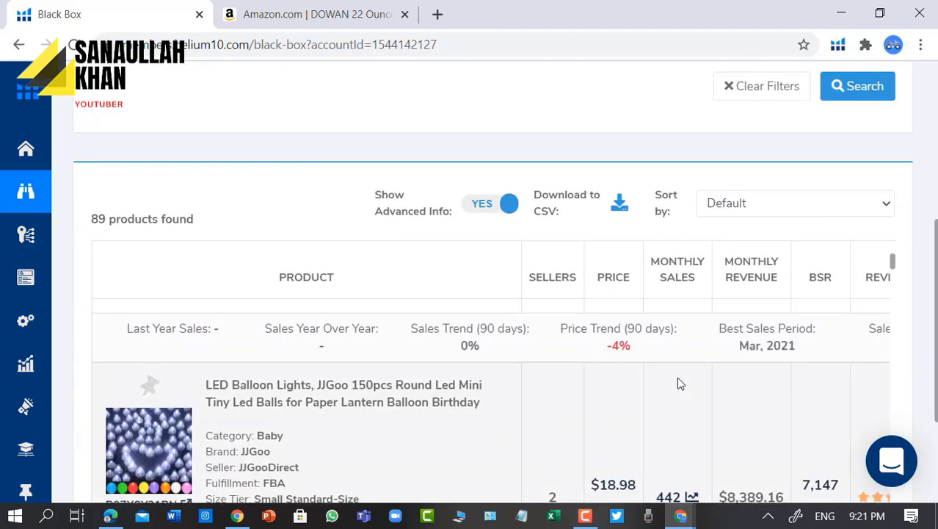
scroll(677, 377, up, 4)
scroll(598, 422, down, 5)
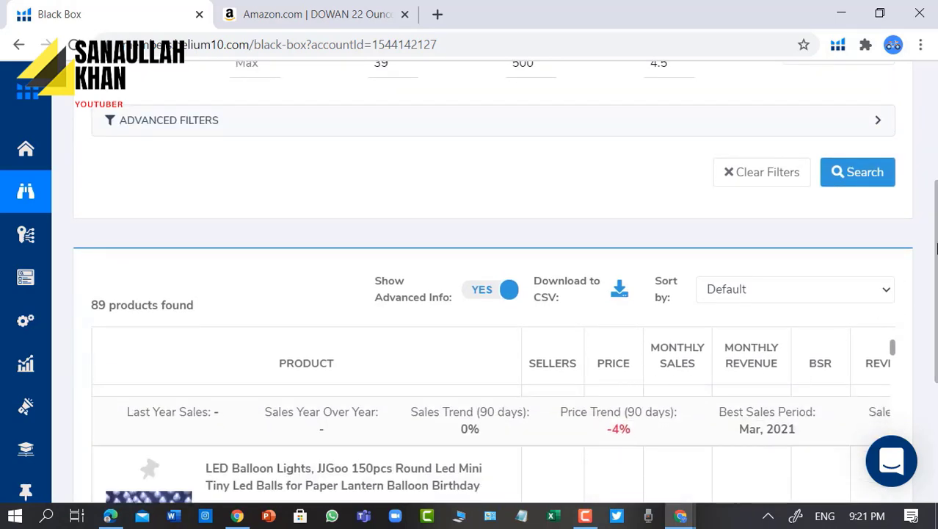
drag(933, 252, 934, 389)
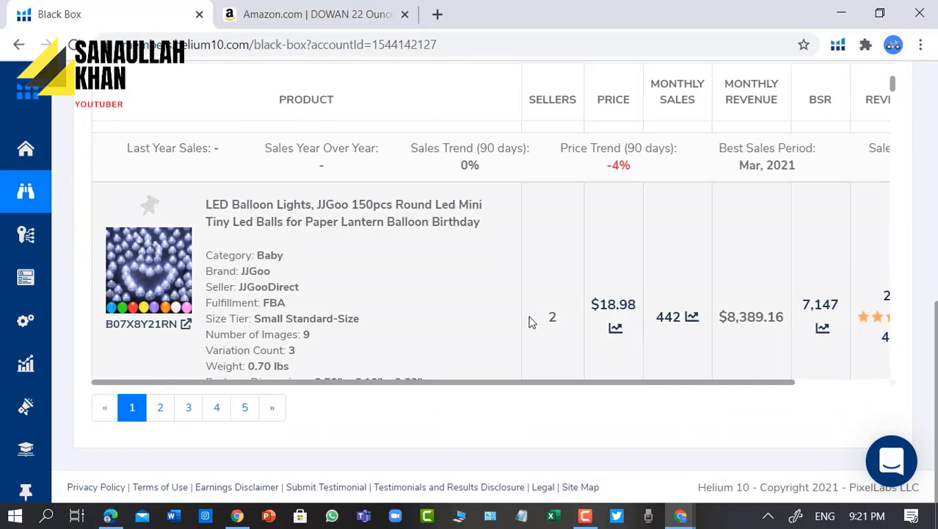
scroll(530, 320, down, 5)
scroll(530, 322, down, 4)
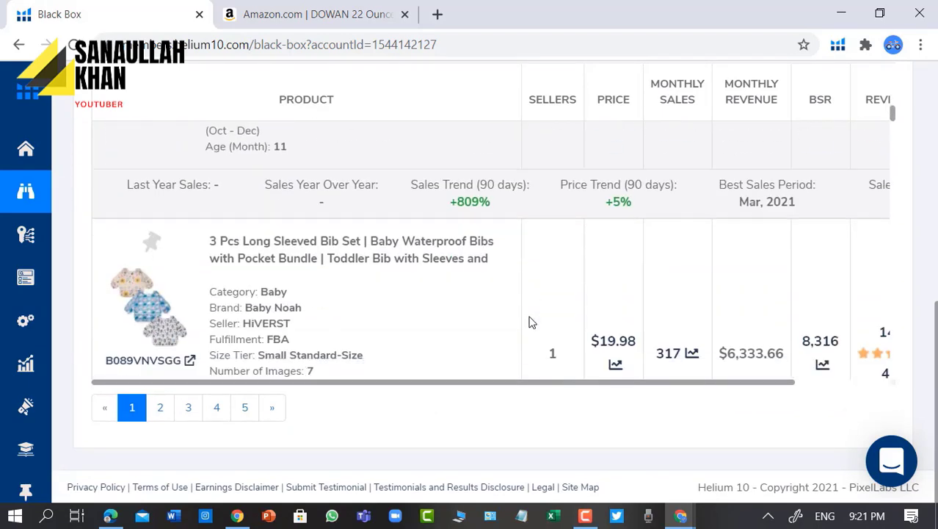
scroll(532, 323, down, 1)
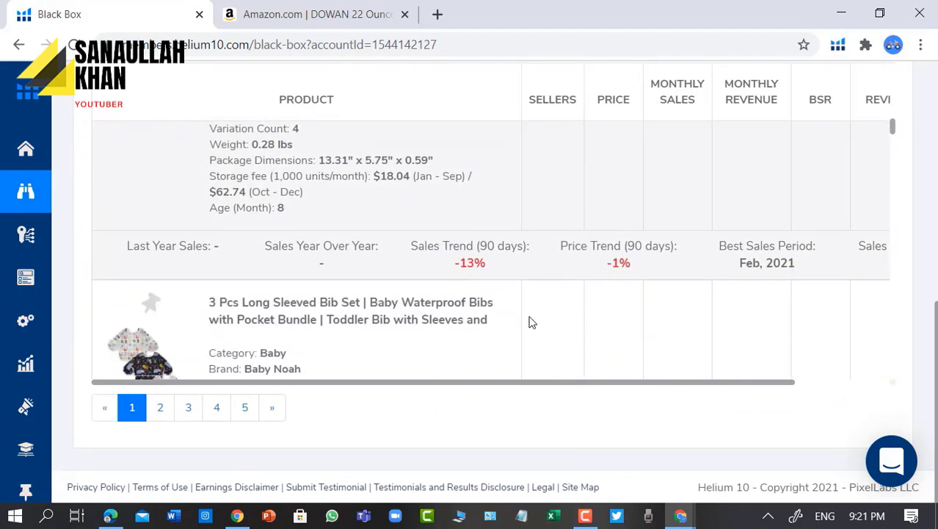
scroll(532, 323, up, 4)
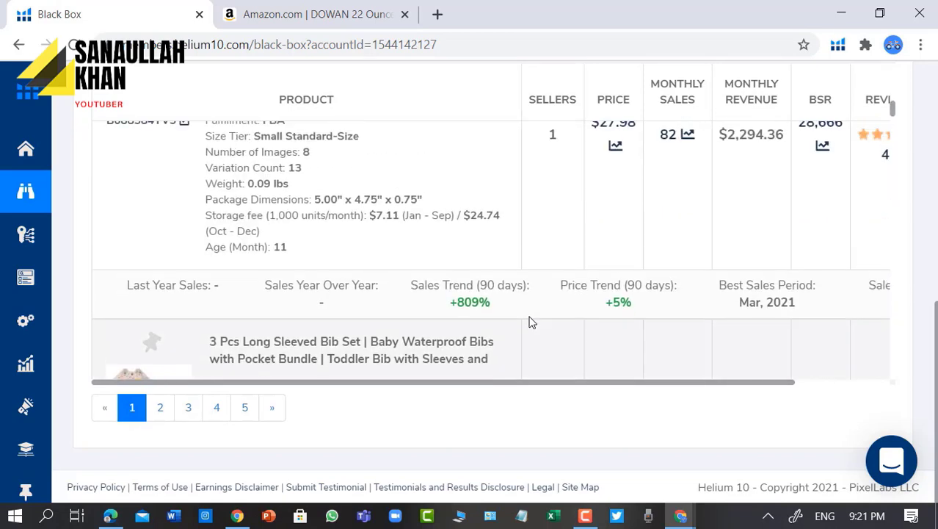
scroll(532, 322, up, 3)
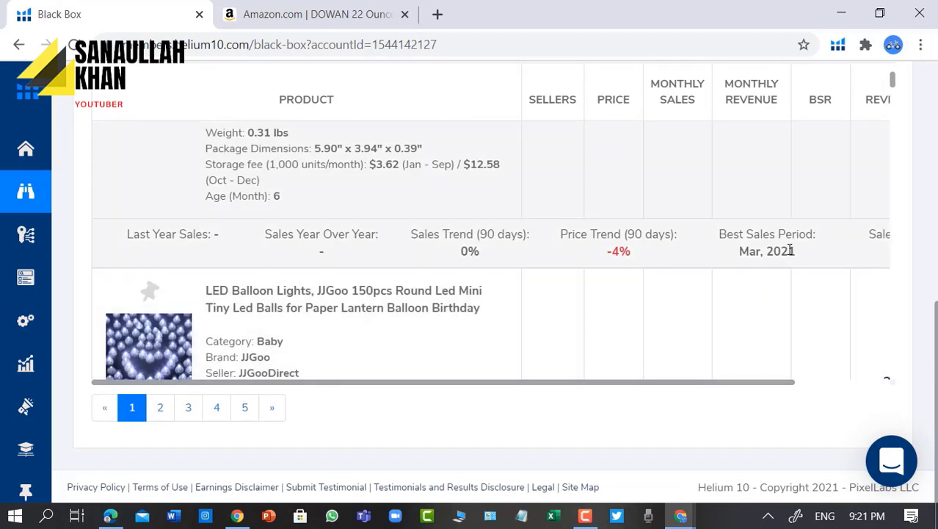
scroll(628, 287, up, 3)
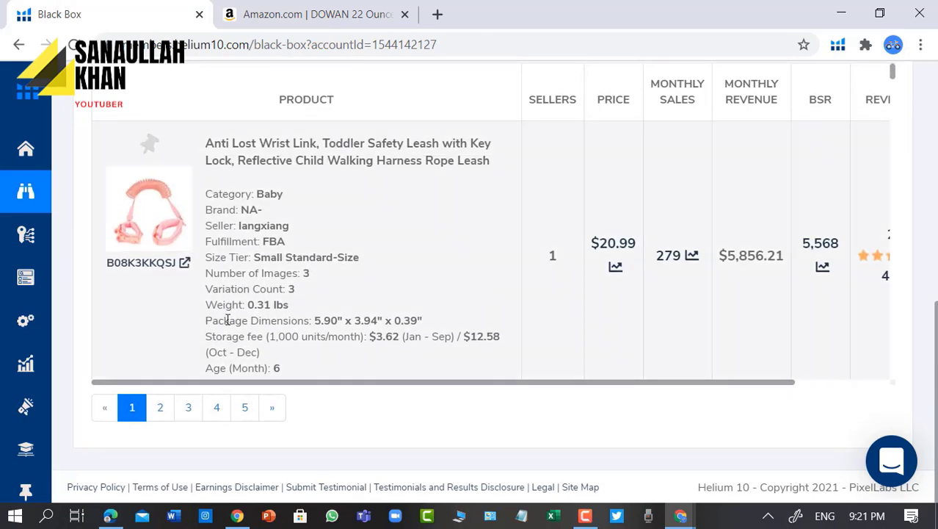
scroll(338, 288, down, 10)
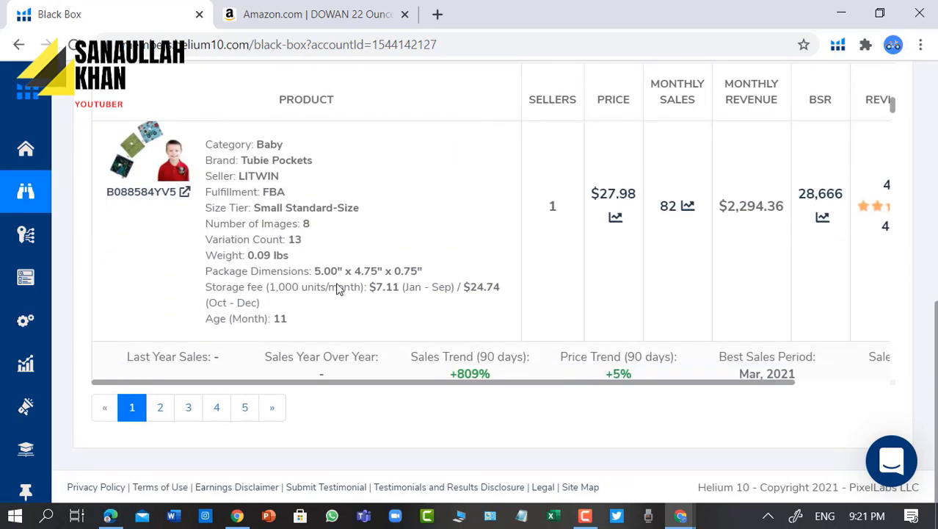
scroll(338, 283, down, 7)
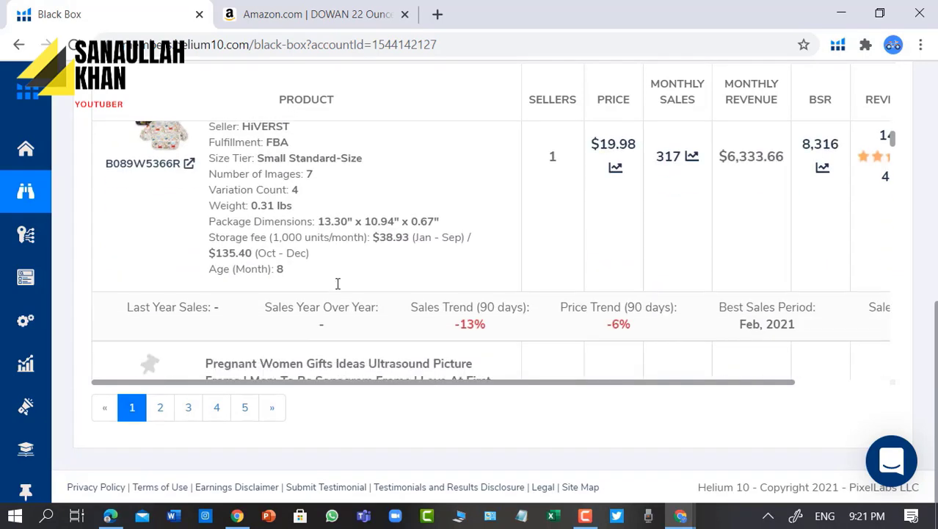
scroll(338, 283, down, 8)
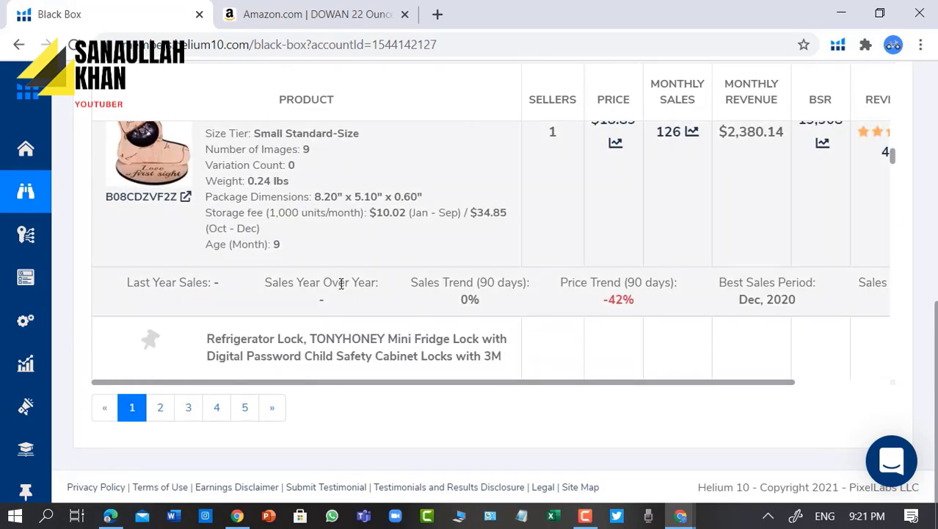
scroll(348, 283, up, 12)
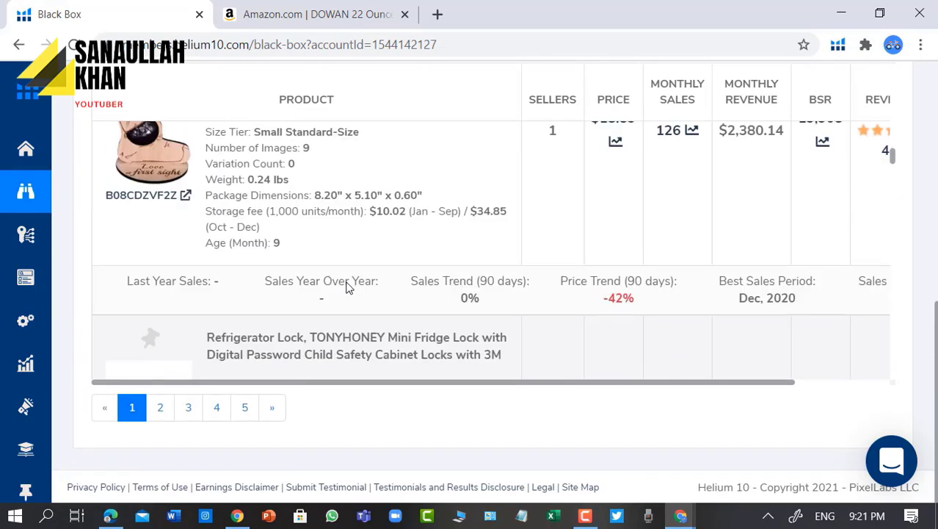
- Open the Amazon listing of the Anti Lost Wrist Link toddler safety leash from the search results and look over its details
scroll(347, 287, up, 10)
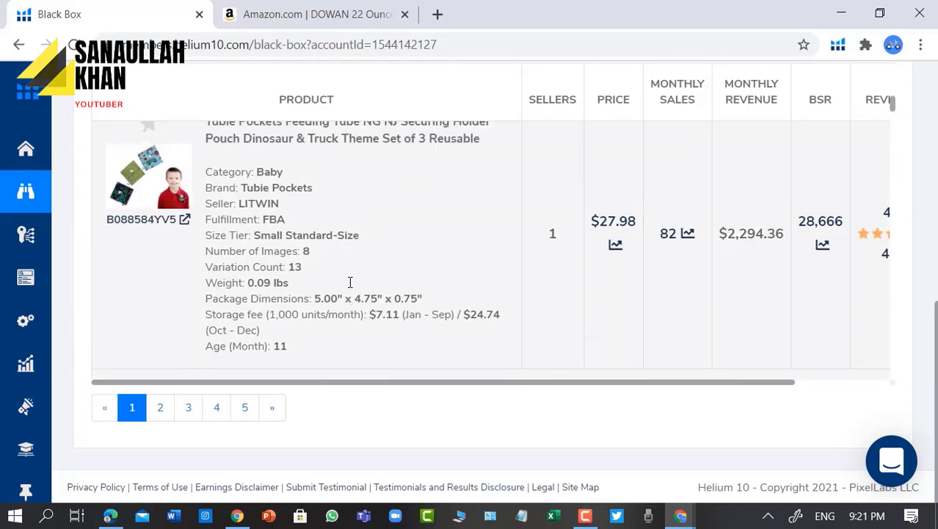
scroll(351, 287, up, 1)
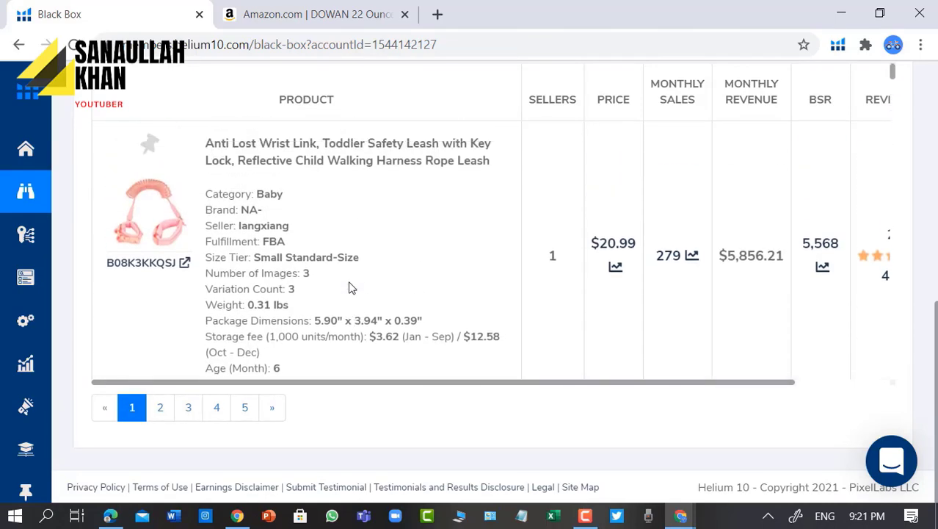
scroll(331, 282, down, 10)
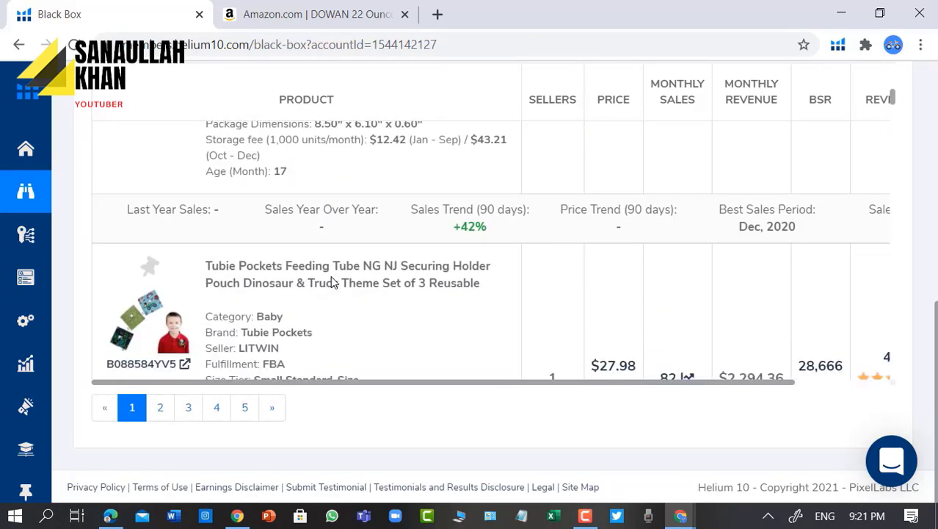
scroll(329, 265, up, 1)
scroll(328, 265, up, 5)
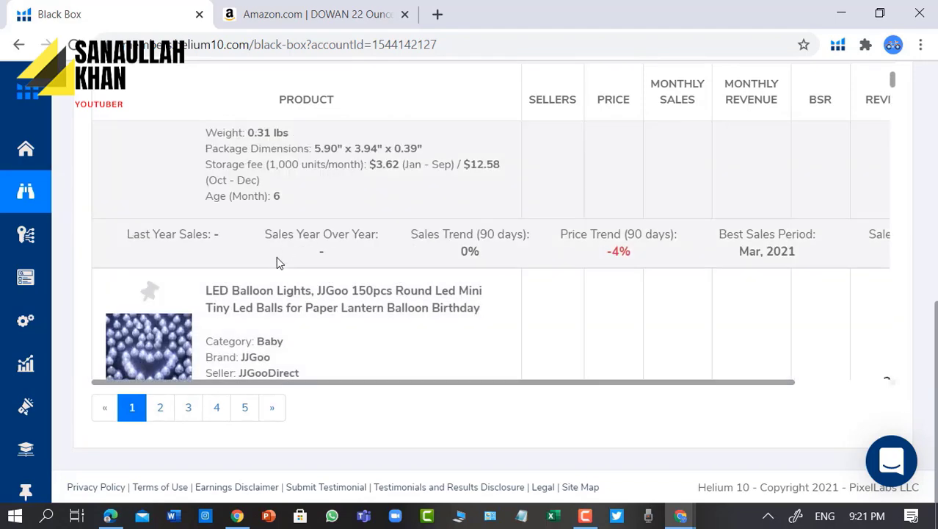
scroll(243, 275, up, 3)
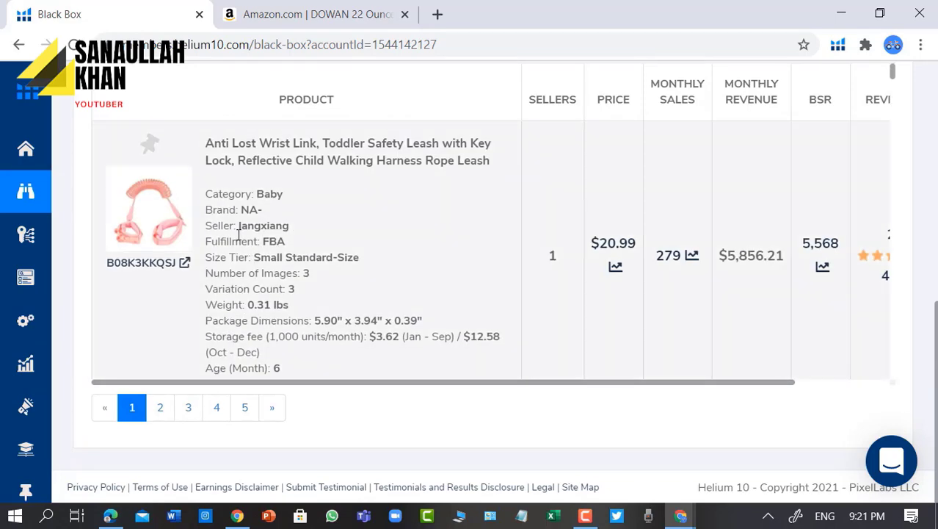
click(137, 214)
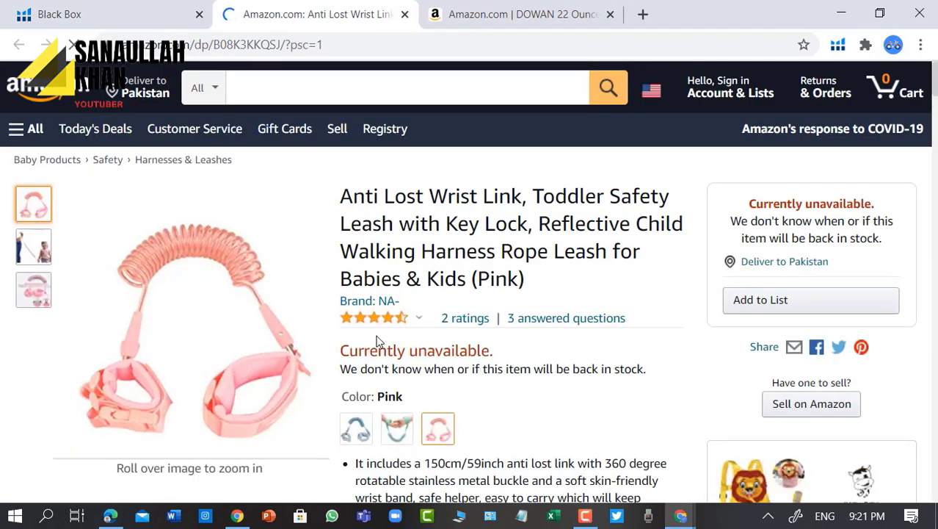
scroll(376, 341, down, 3)
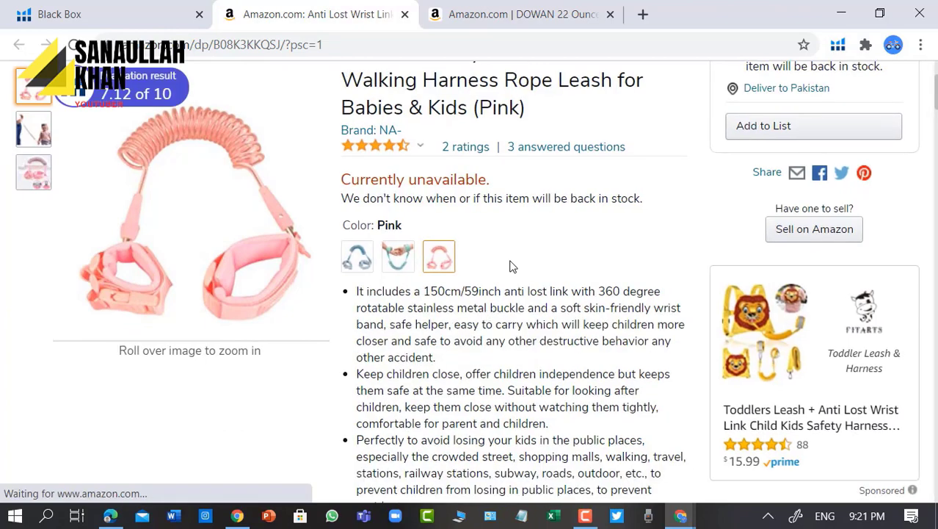
scroll(496, 330, down, 5)
scroll(496, 331, up, 8)
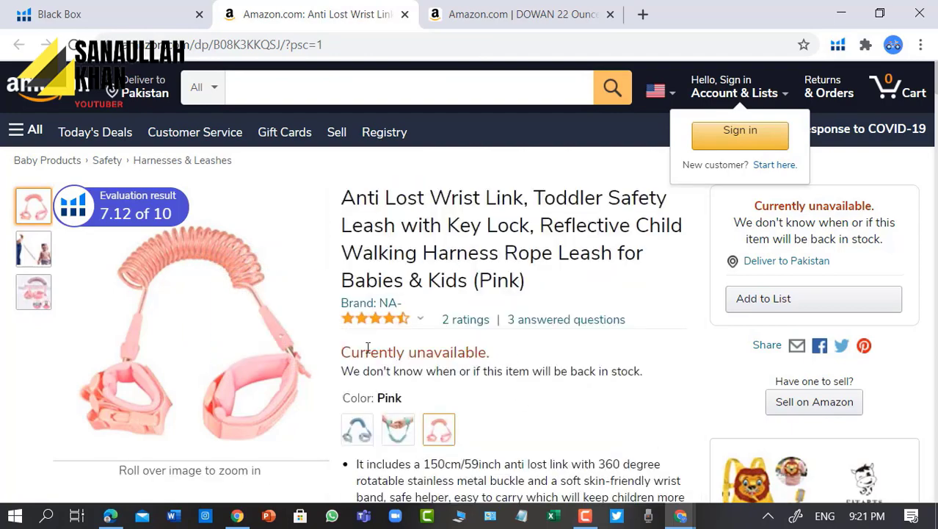
- Switch back to Helium 10 and open the Trendster trends finder
click(147, 9)
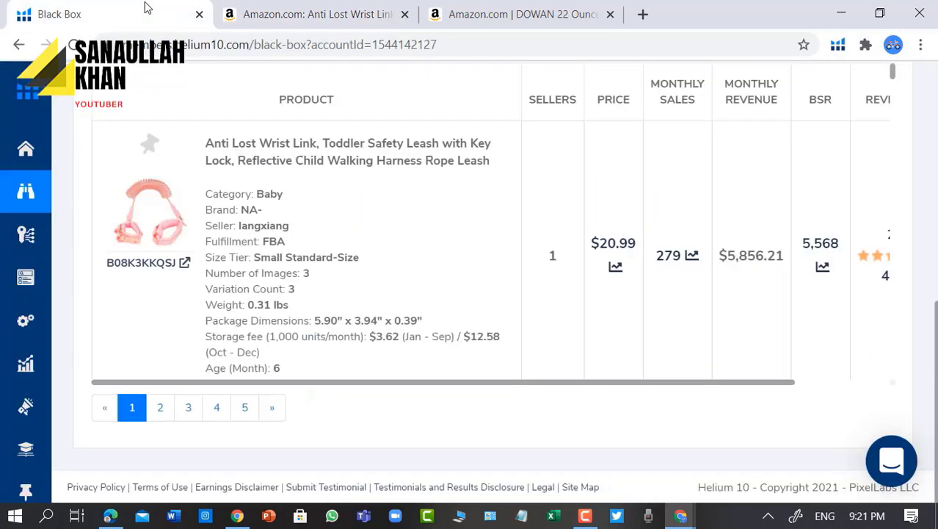
scroll(245, 231, up, 7)
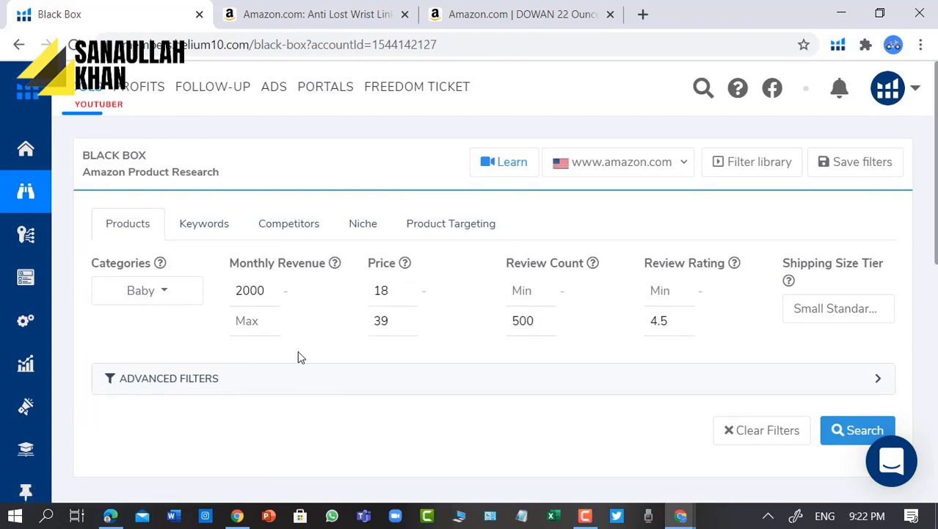
mouse_move(89, 182)
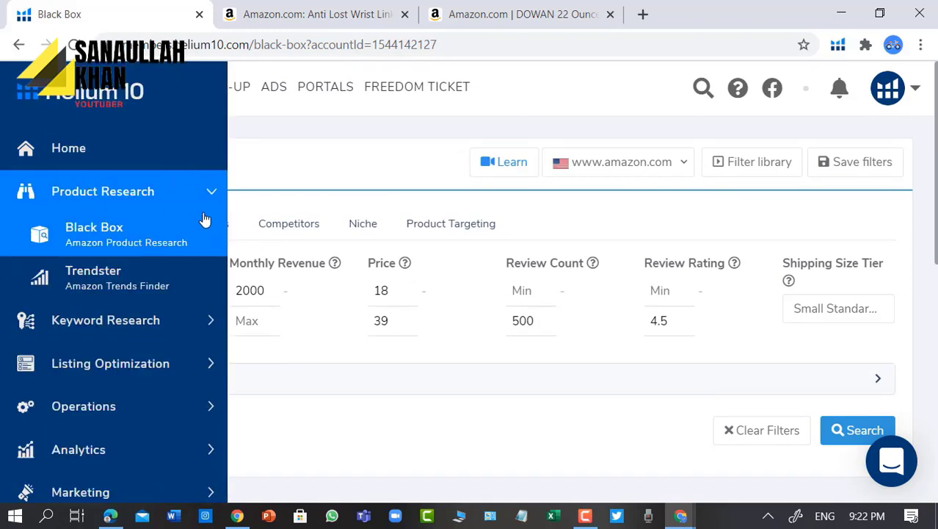
click(107, 284)
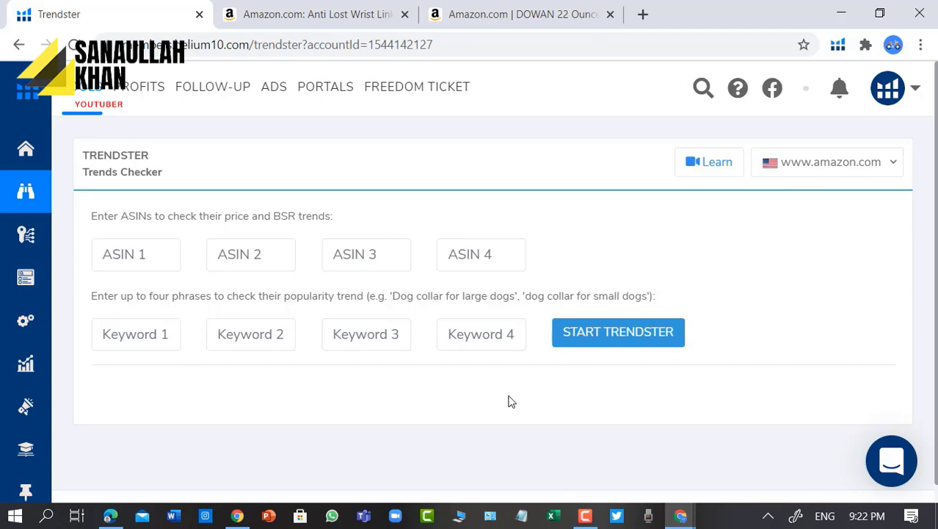
- Copy the ASIN B08K3KKQSJ from the web address of the wrist link's Amazon listing
click(365, 20)
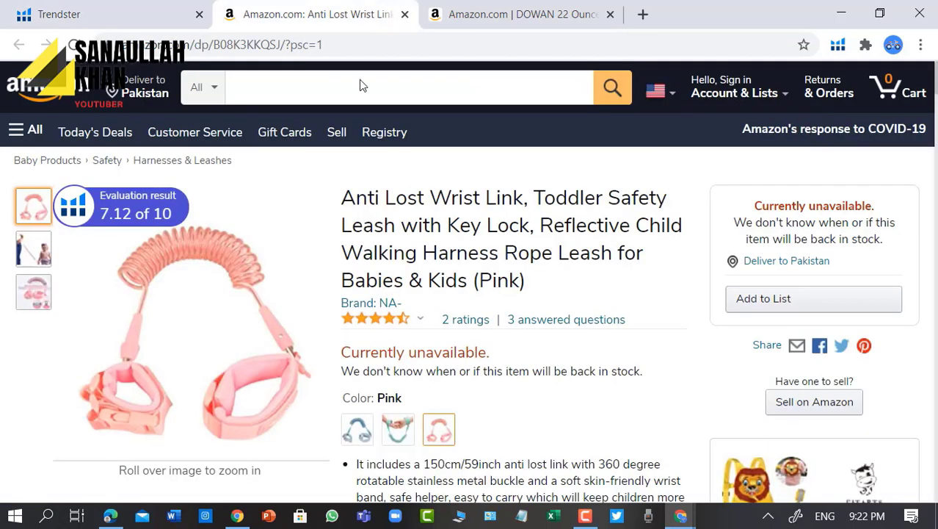
scroll(508, 324, down, 2)
scroll(508, 323, up, 3)
mouse_move(305, 214)
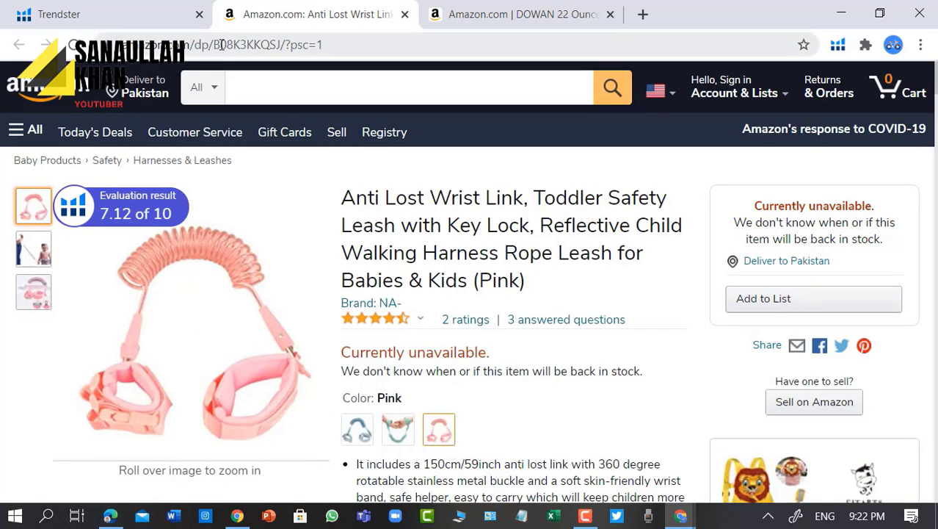
drag(214, 44, 263, 42)
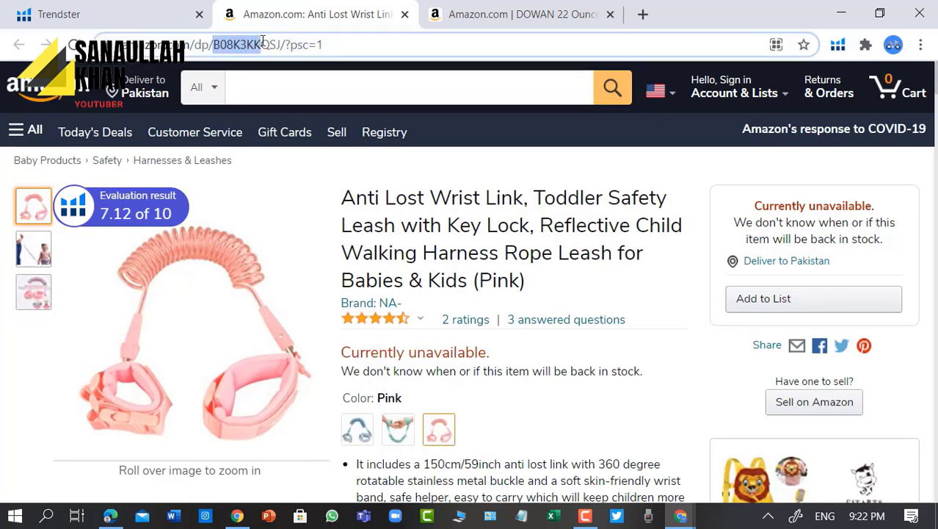
right_click(309, 48)
click(348, 136)
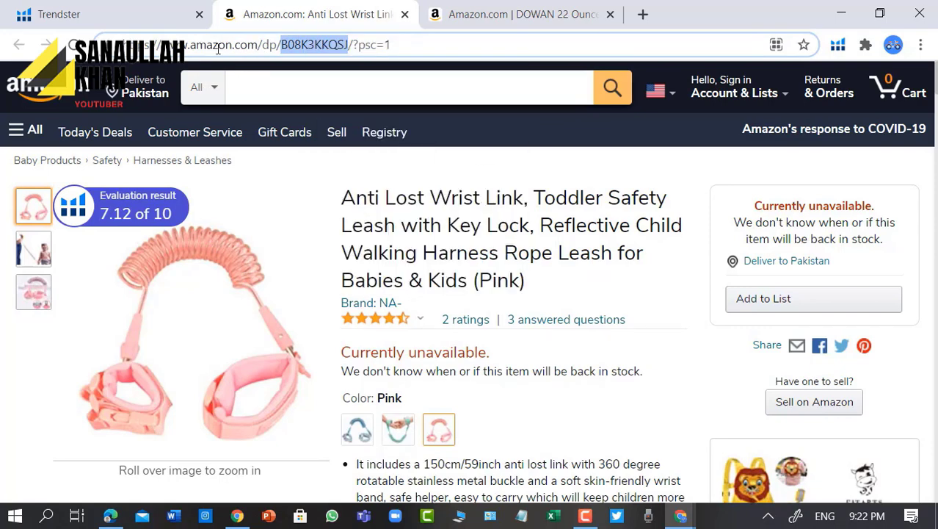
- Enter the copied ASIN B08K3KKQSJ as the first ASIN in Trendster and start the trend check
click(110, 14)
click(136, 254)
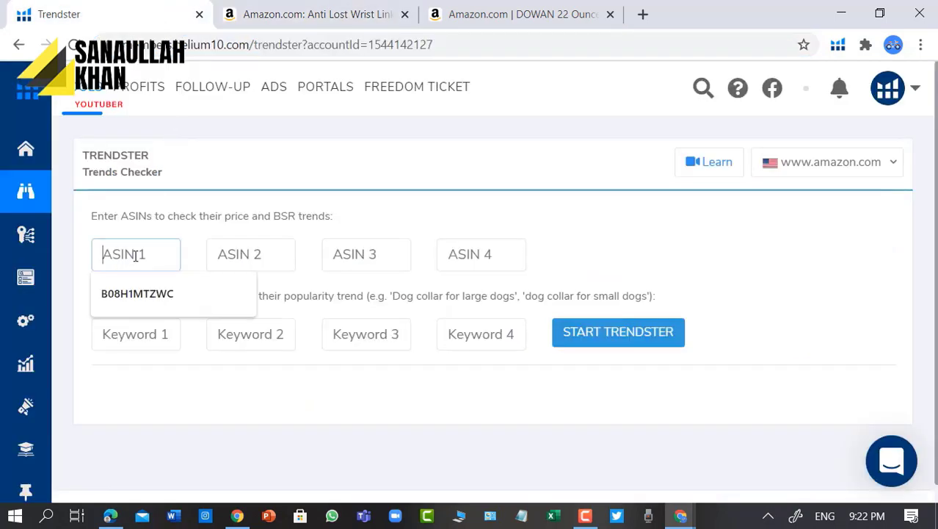
key(ctrl+v)
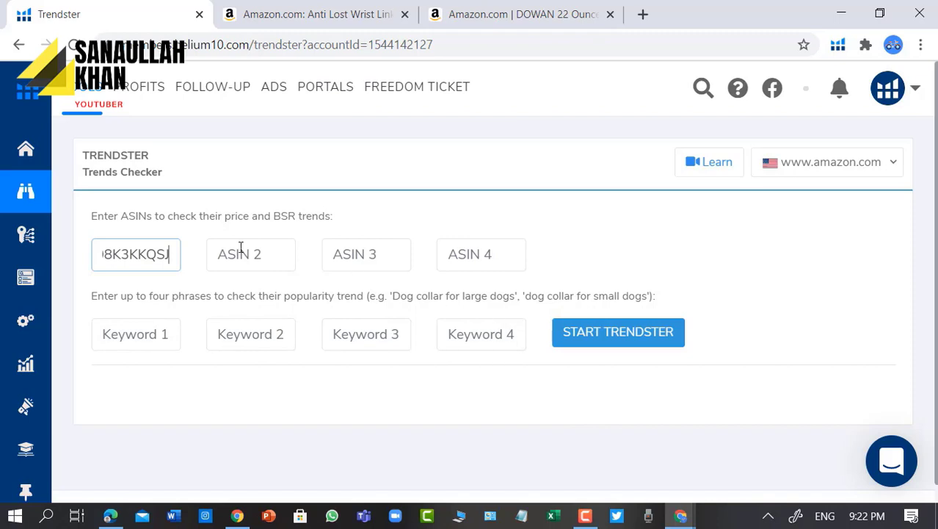
click(619, 335)
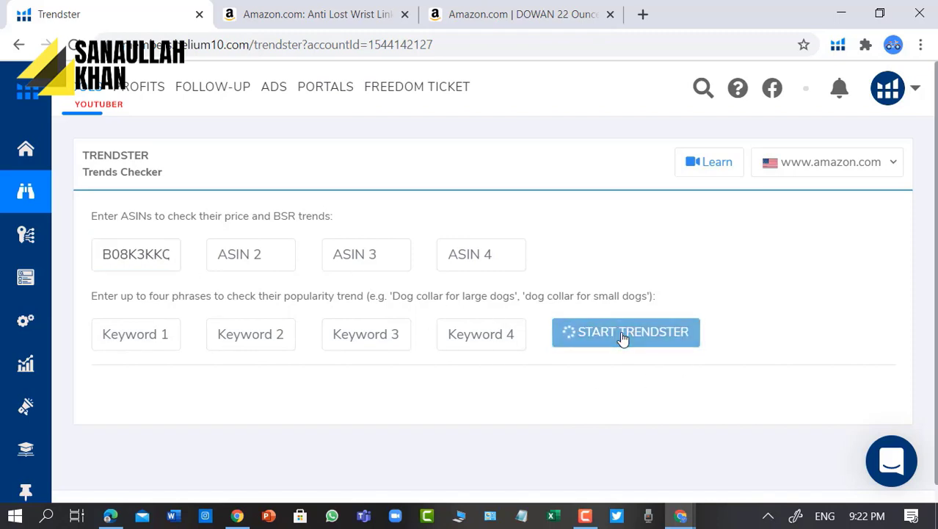
- Examine the wrist link's price and sales rank trends over all time and over 90 days
scroll(426, 473, down, 5)
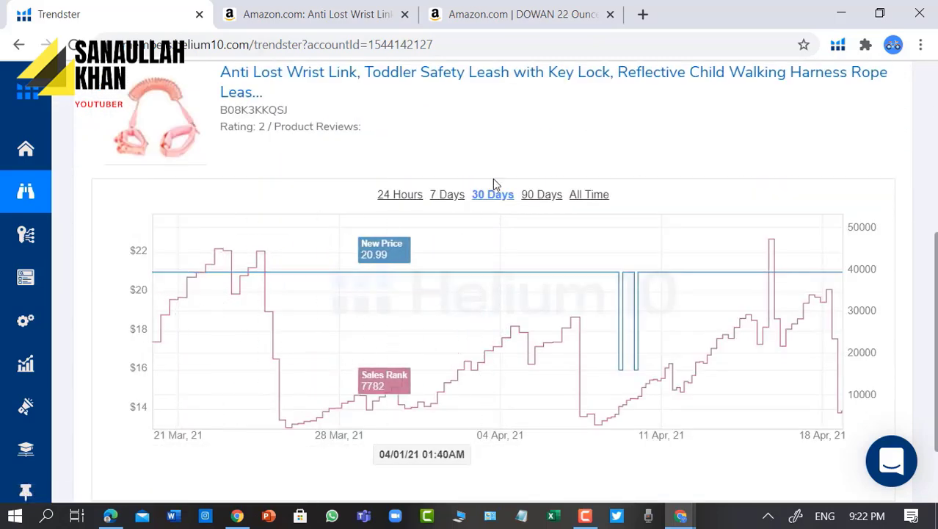
click(584, 197)
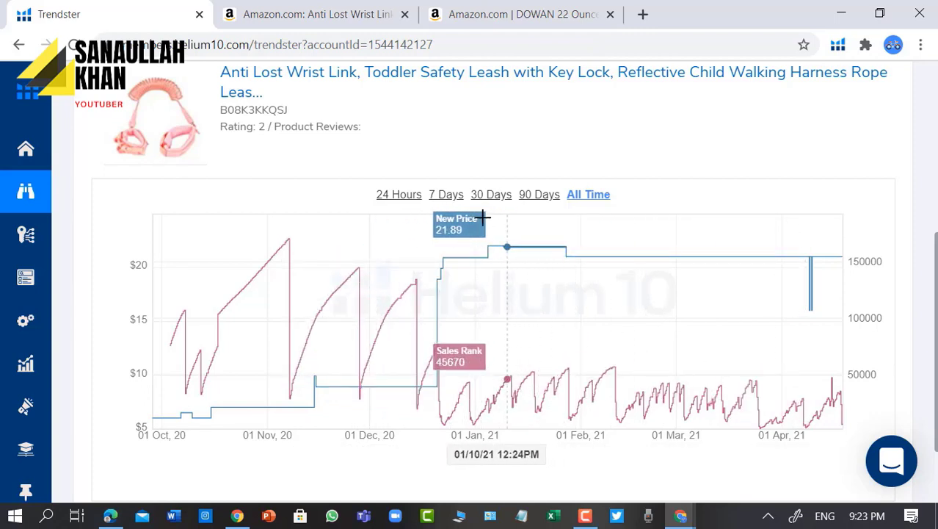
click(536, 196)
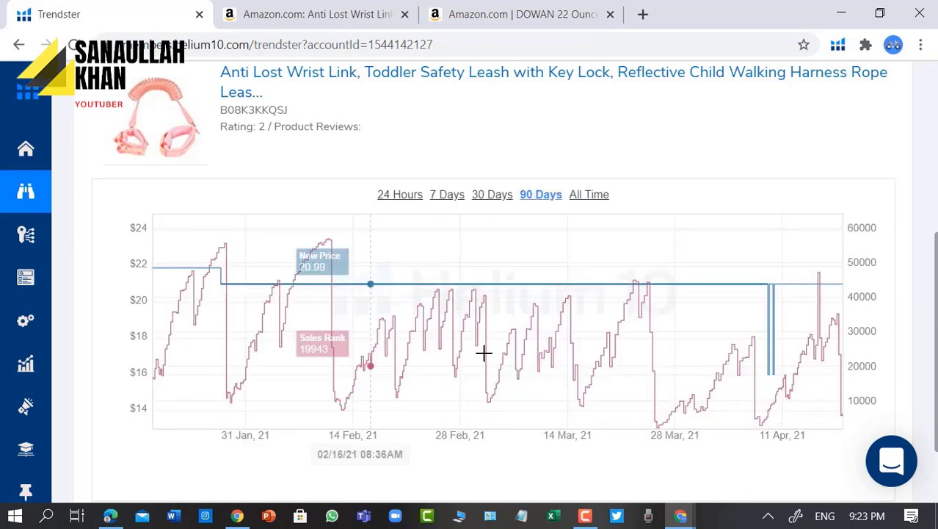
scroll(373, 366, up, 5)
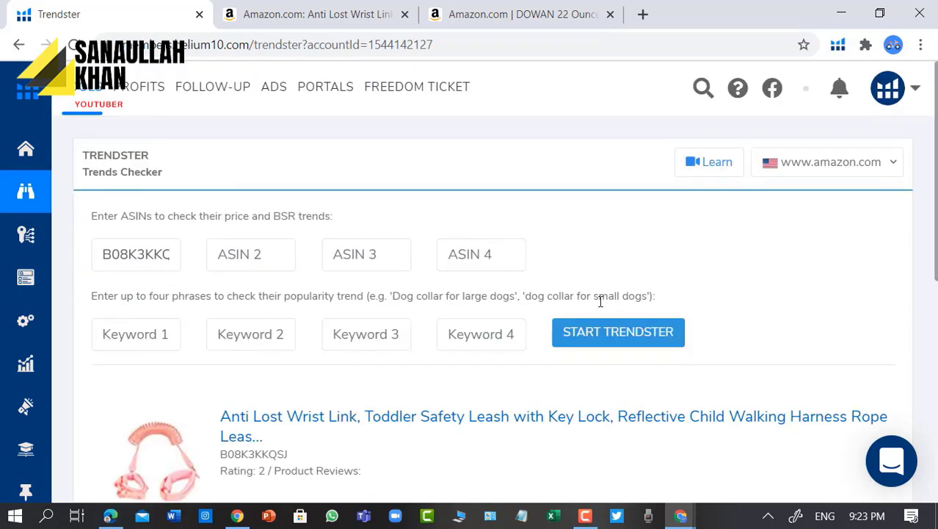
scroll(453, 330, down, 3)
scroll(446, 336, up, 3)
- Open Cerebro, the reverse ASIN lookup tool under Keyword Research
mouse_move(24, 183)
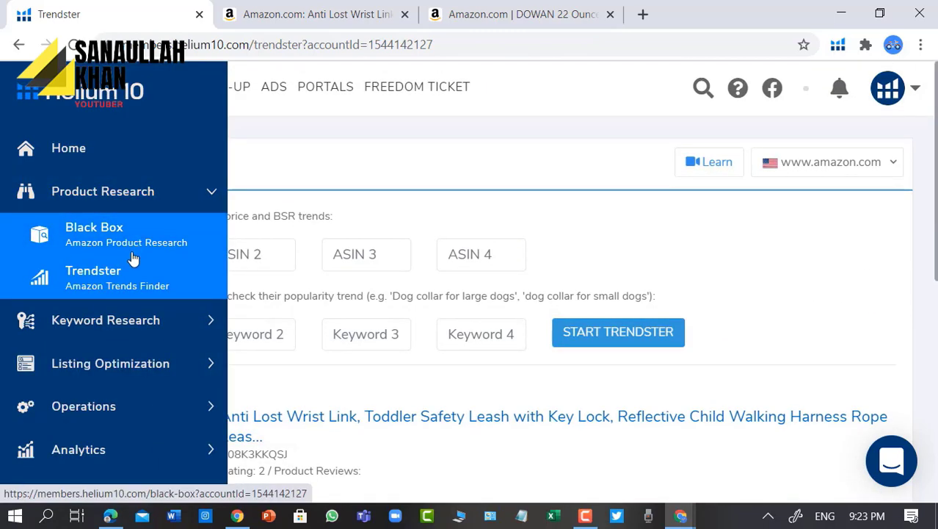
click(211, 323)
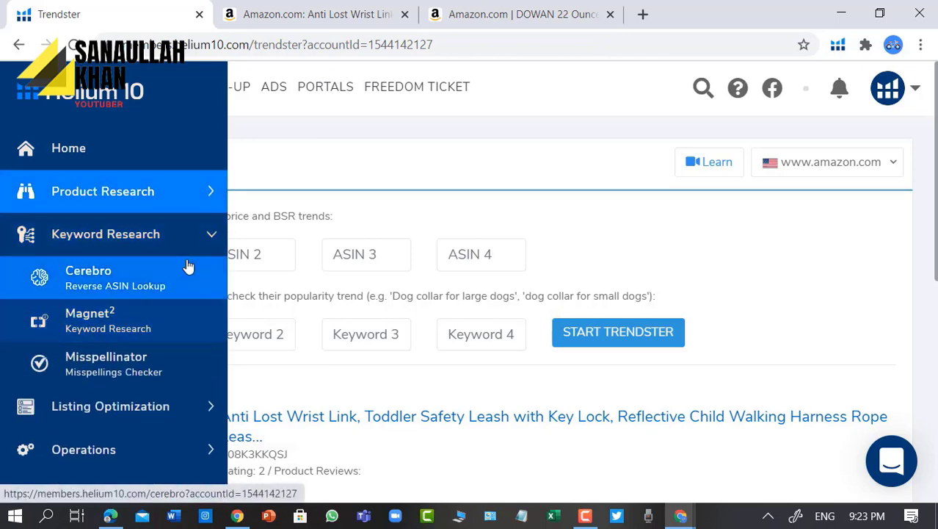
click(100, 285)
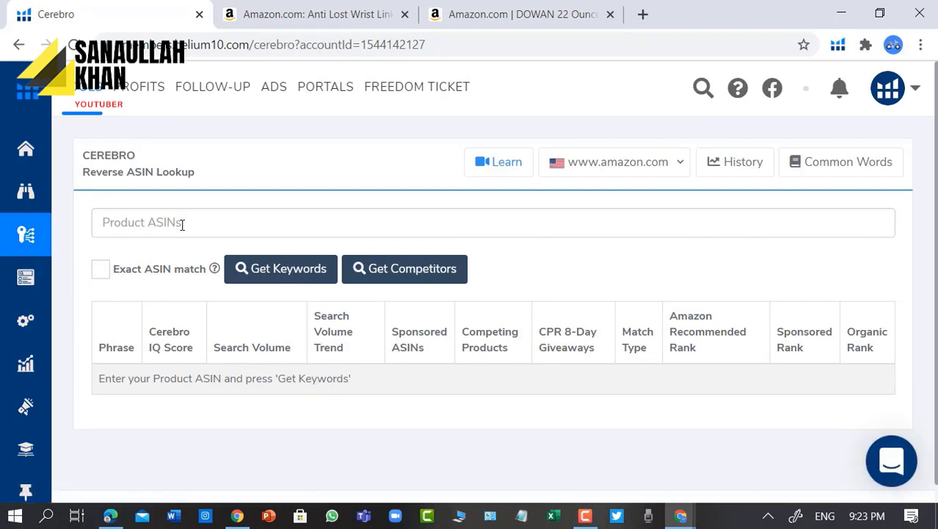
click(182, 223)
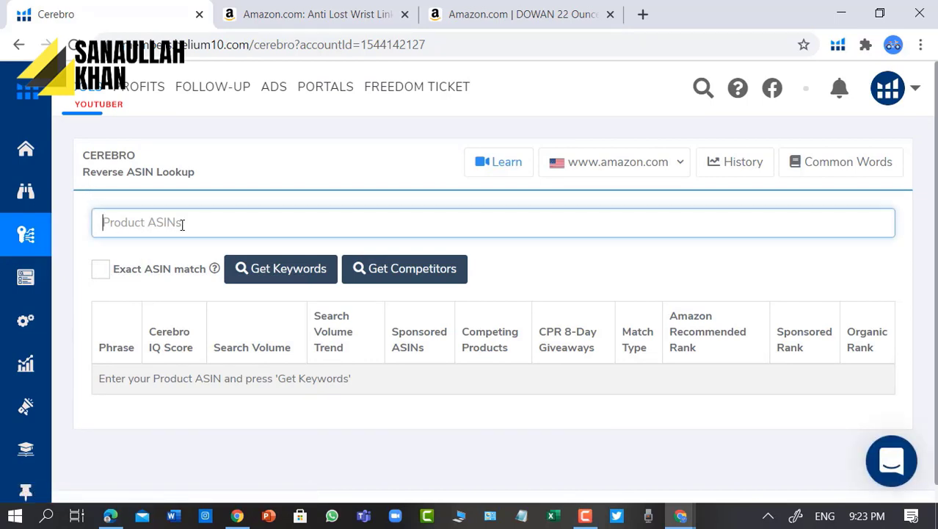
click(345, 162)
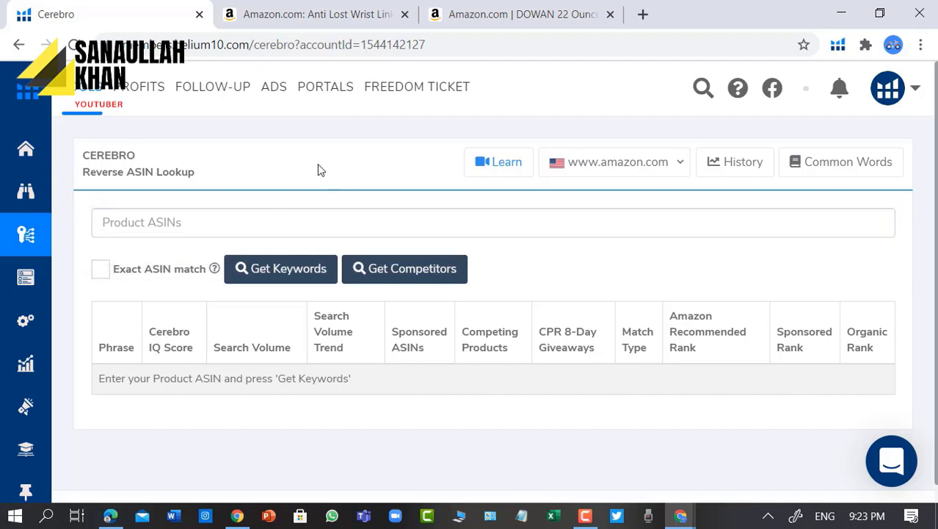
- Examine the wrist link's Amazon listing, including its features, product details, reviews and related sponsored products
click(319, 14)
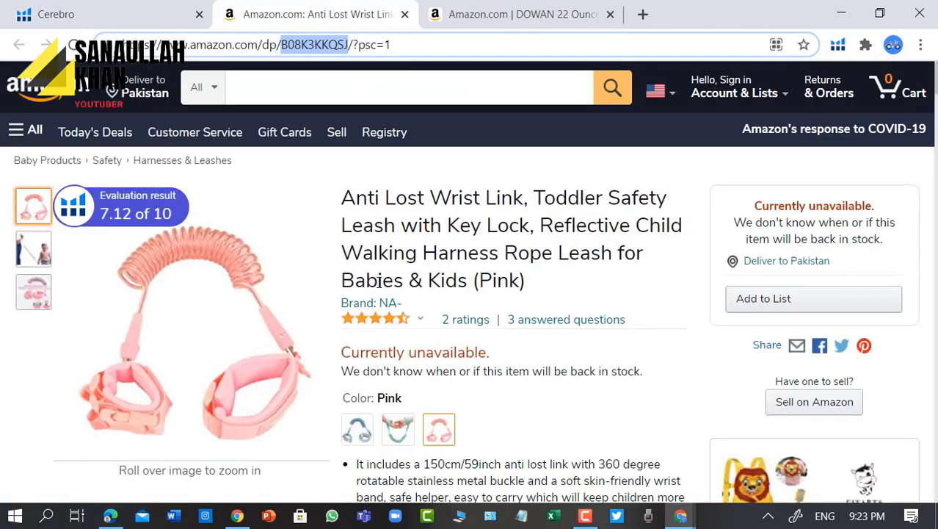
scroll(400, 345, down, 4)
scroll(420, 406, up, 4)
scroll(465, 371, down, 9)
scroll(464, 371, up, 5)
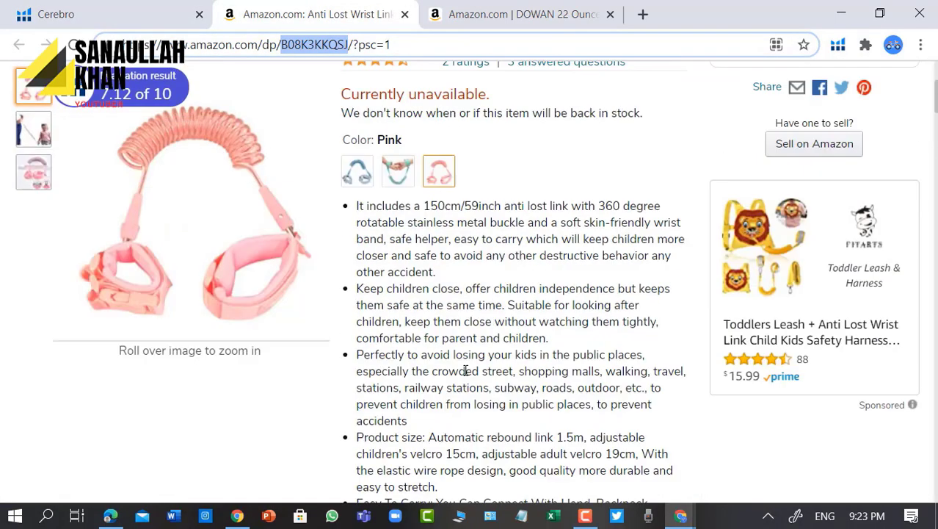
scroll(465, 370, down, 2)
scroll(465, 371, up, 3)
scroll(415, 393, down, 15)
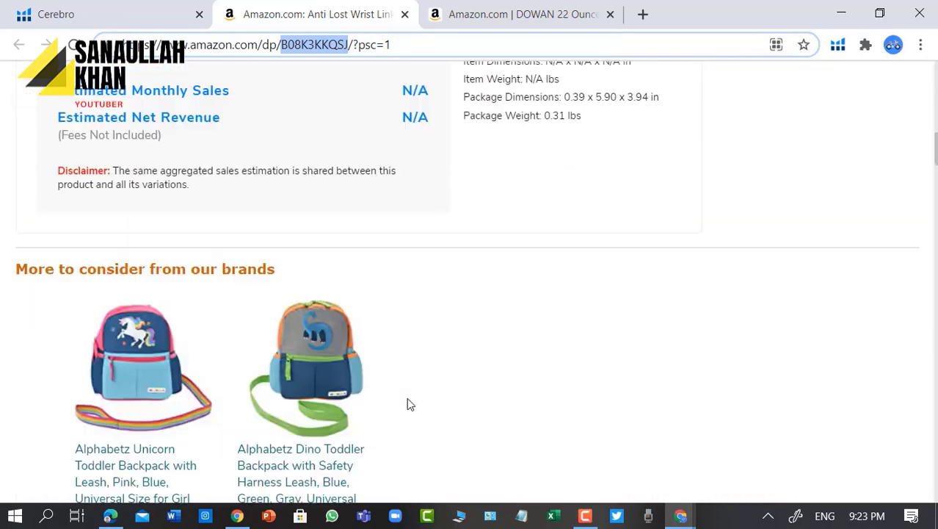
scroll(382, 409, down, 8)
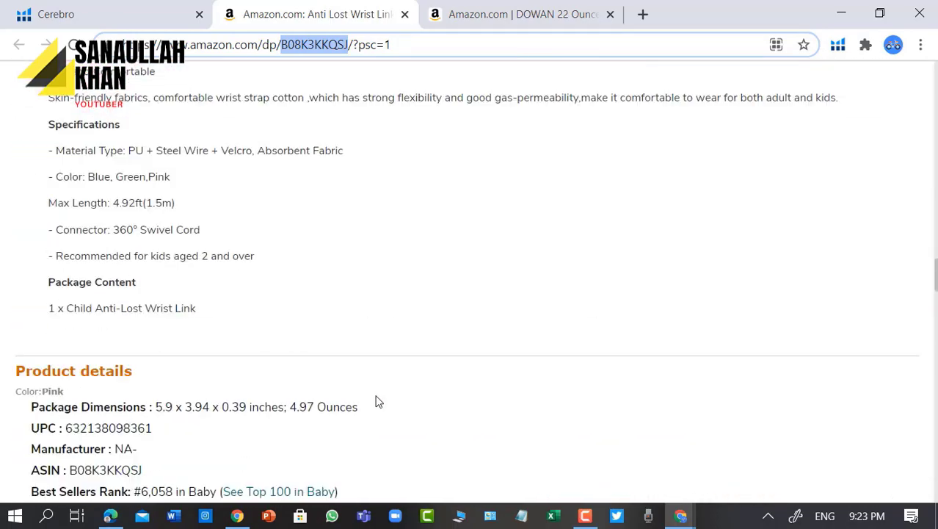
scroll(376, 401, down, 20)
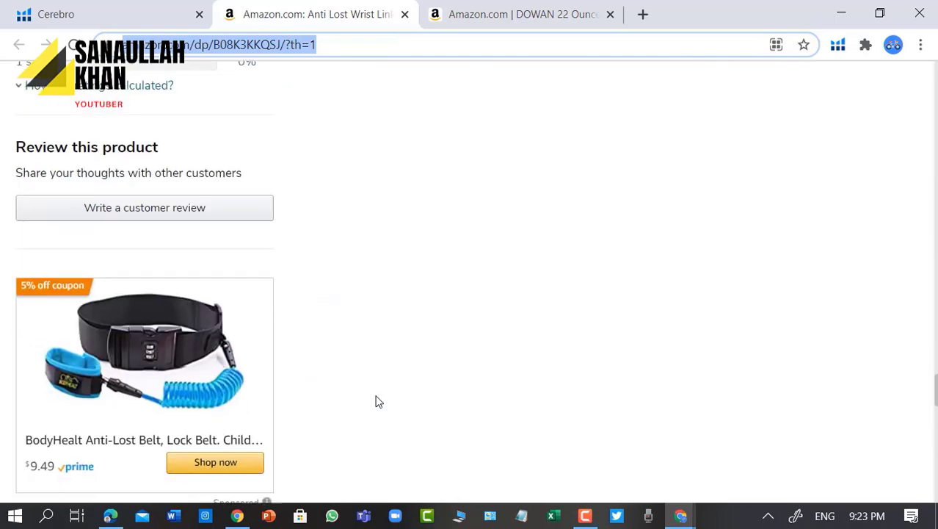
scroll(376, 402, down, 20)
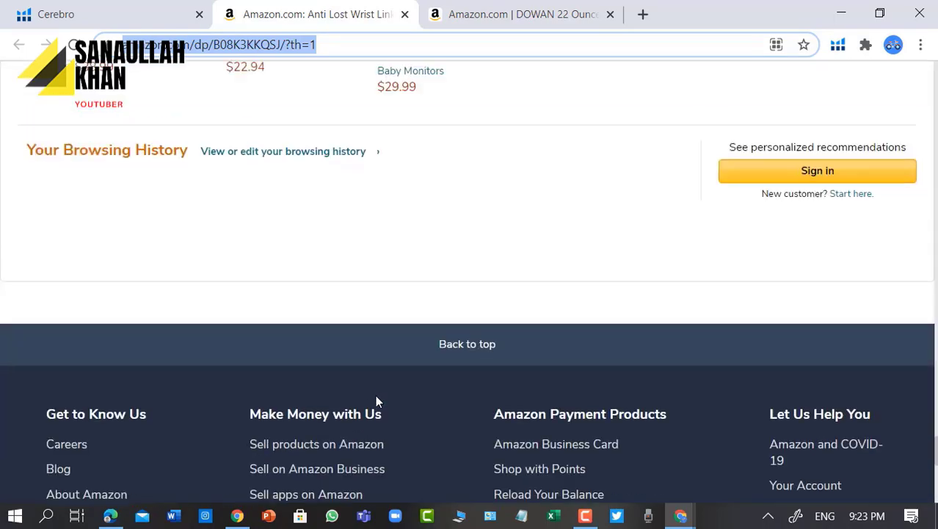
scroll(376, 401, up, 20)
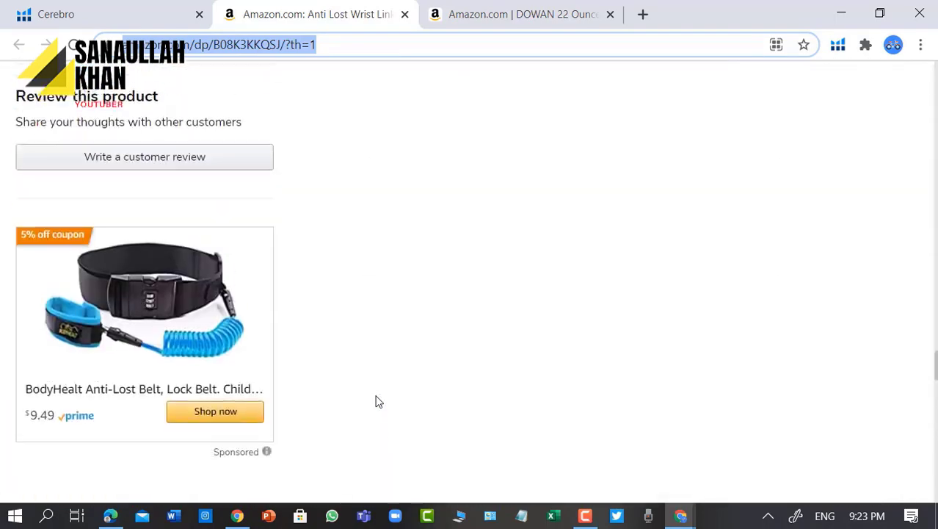
scroll(376, 401, up, 20)
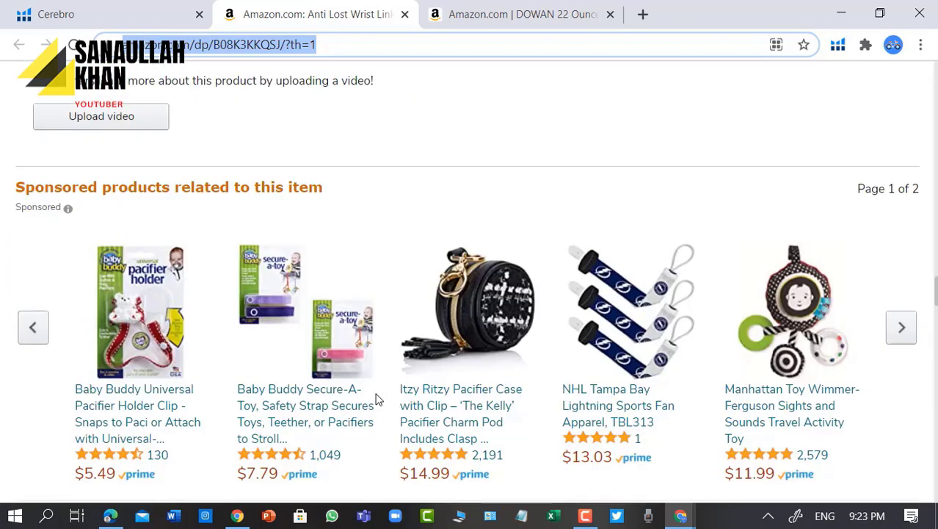
scroll(378, 398, up, 15)
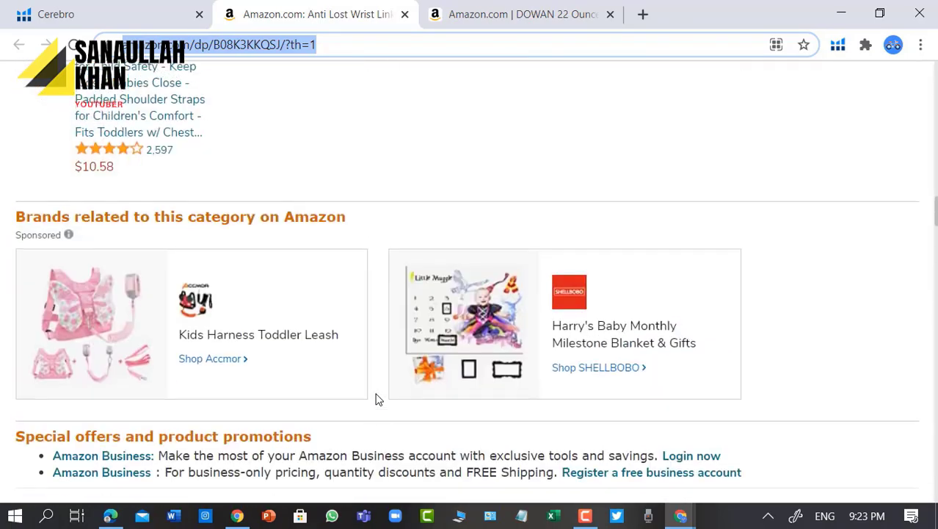
scroll(378, 396, up, 20)
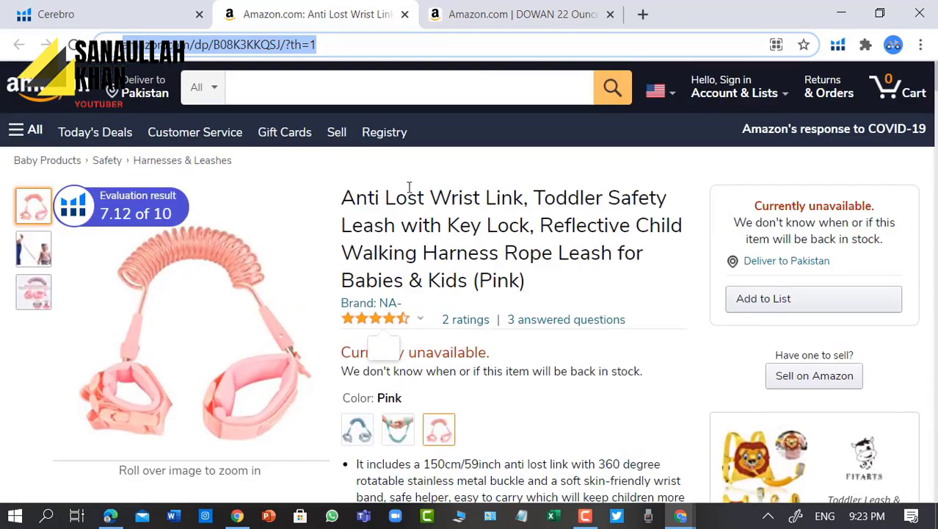
- Copy the ASIN B08K3KKQSJ again from the web address of the wrist link's Amazon listing
click(252, 44)
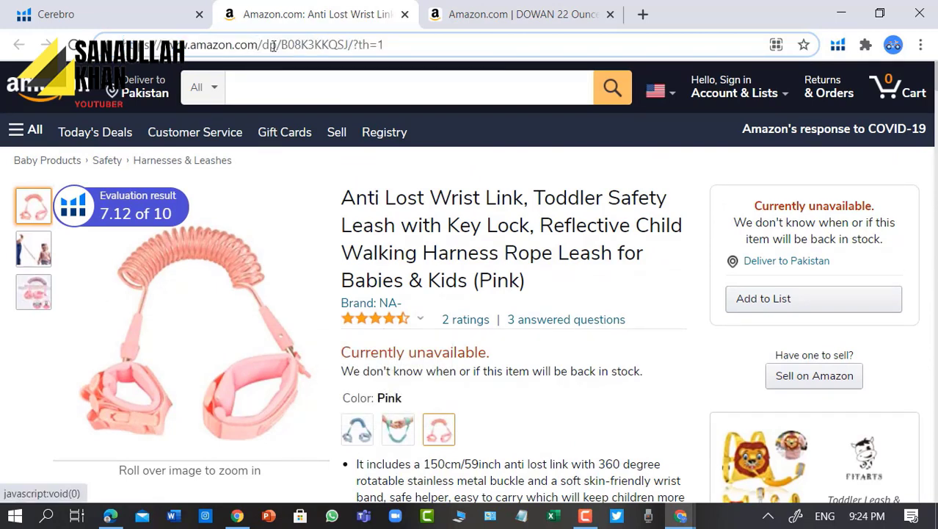
drag(281, 44, 343, 44)
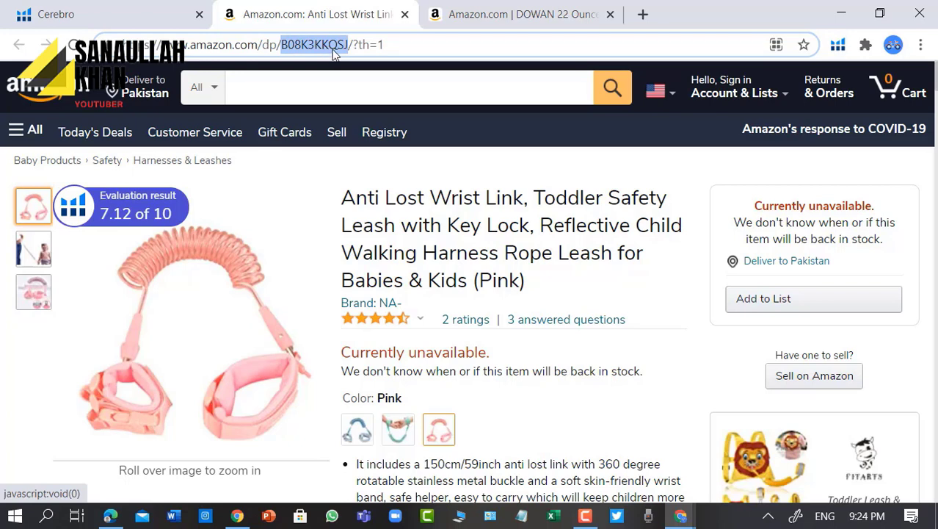
right_click(336, 45)
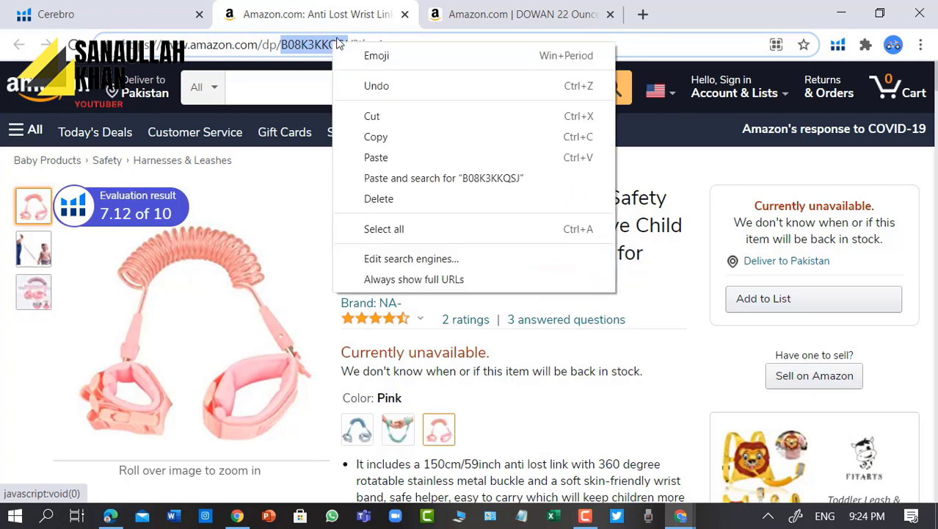
click(383, 135)
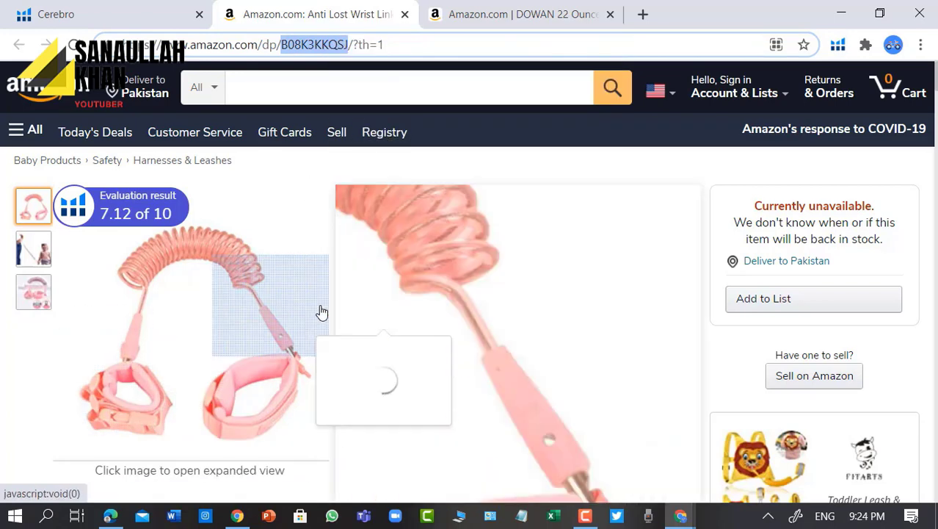
scroll(450, 279, down, 3)
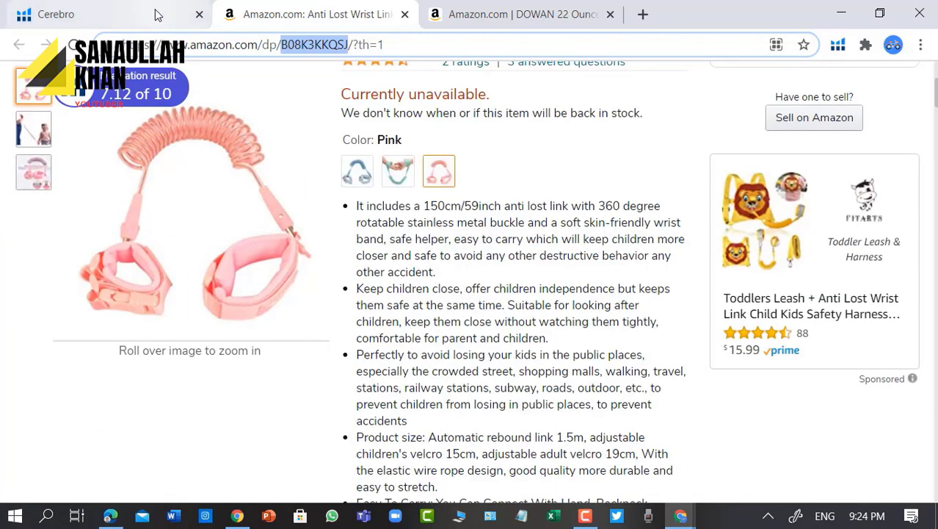
- Enter the copied ASIN B08K3KKQSJ as the product ASIN in Cerebro and enable Exact ASIN match
click(110, 14)
click(151, 224)
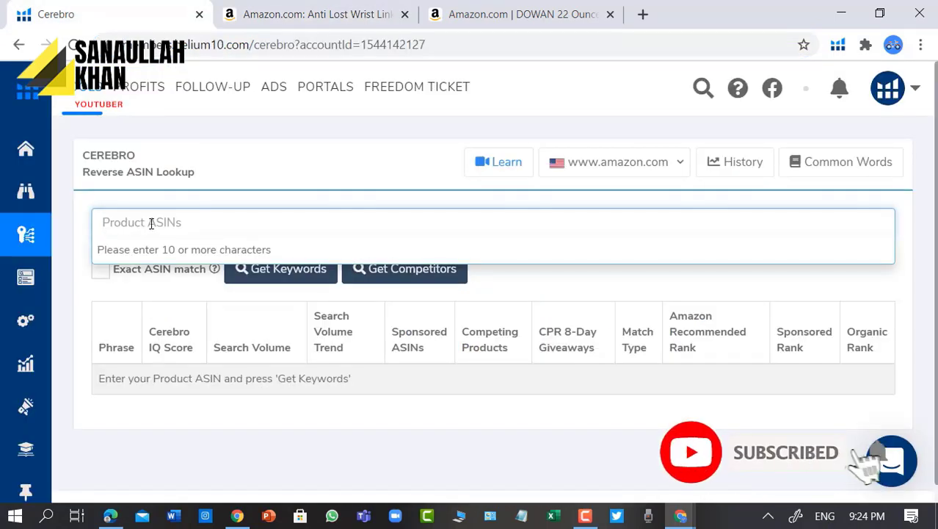
key(ctrl+v)
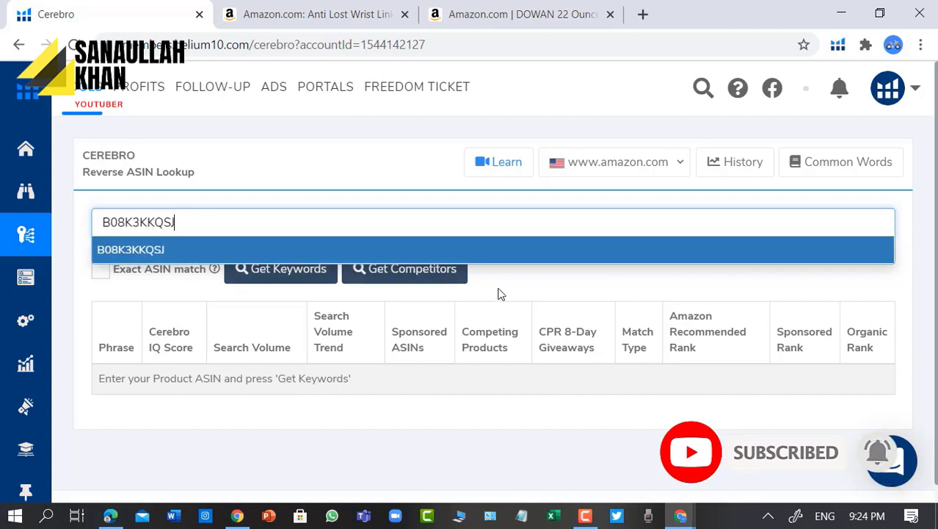
key(Return)
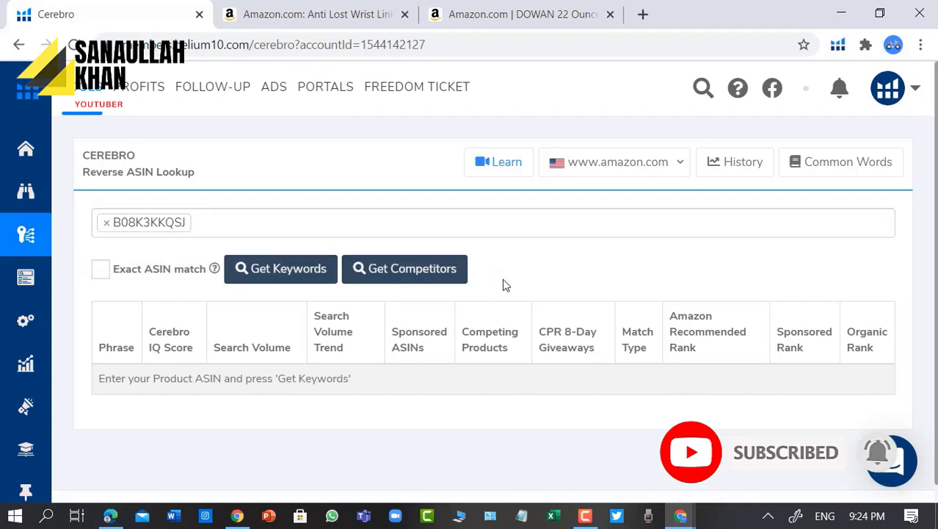
click(101, 270)
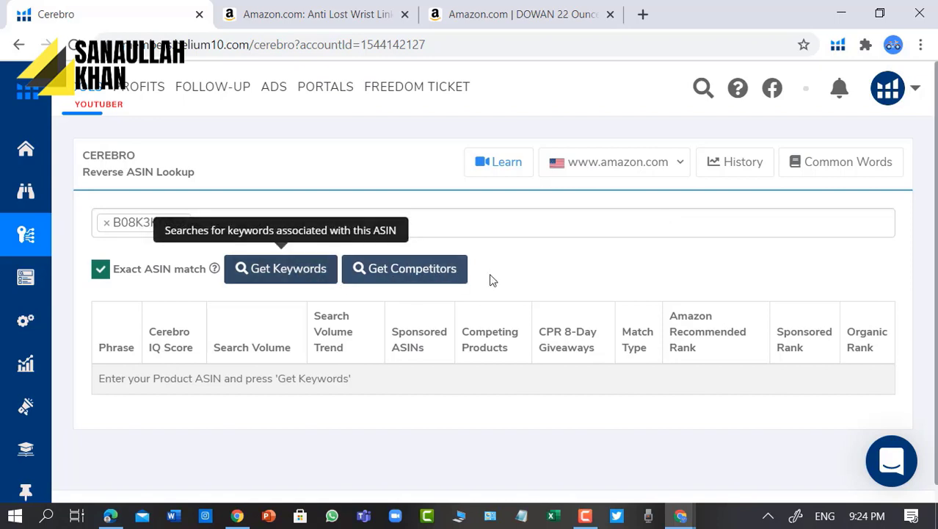
- Get the wrist link's competitors and select the Blisstime Anti Lost Wrist Link, B01N2G22HB
click(406, 271)
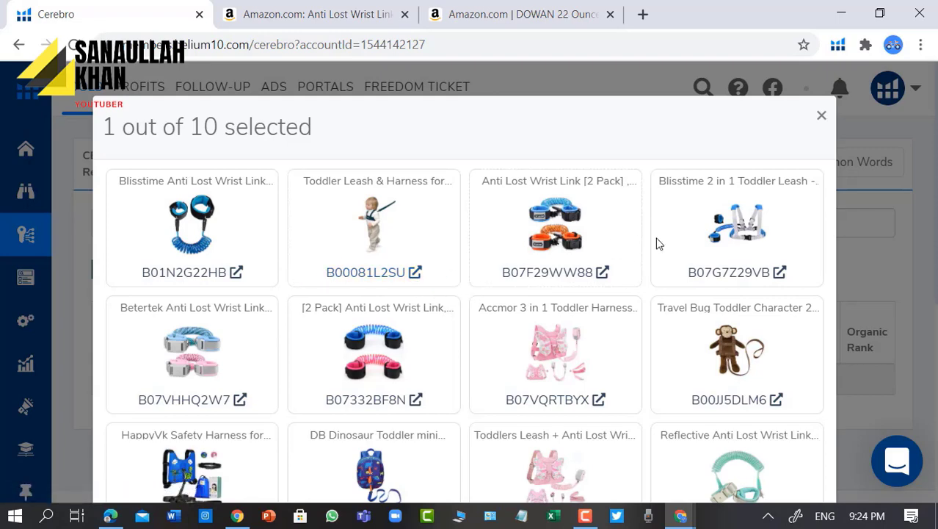
scroll(764, 241, down, 2)
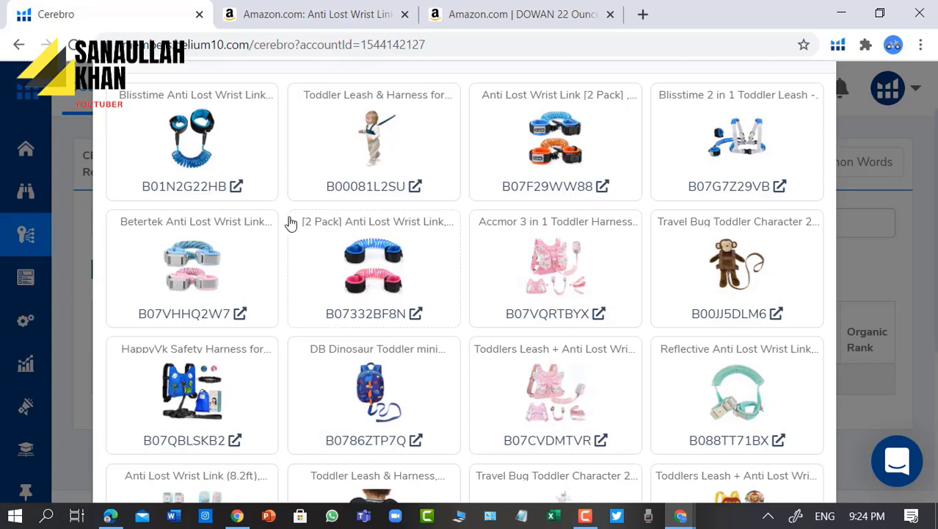
click(176, 178)
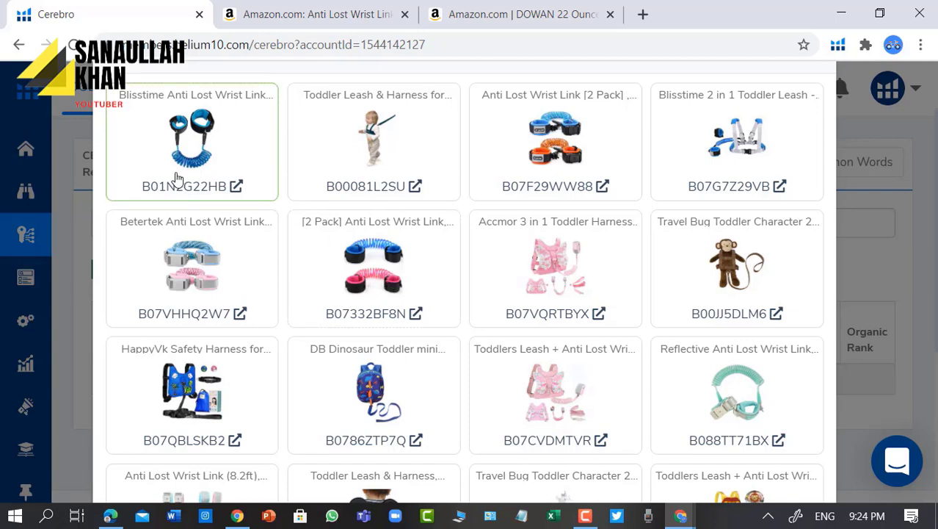
click(334, 186)
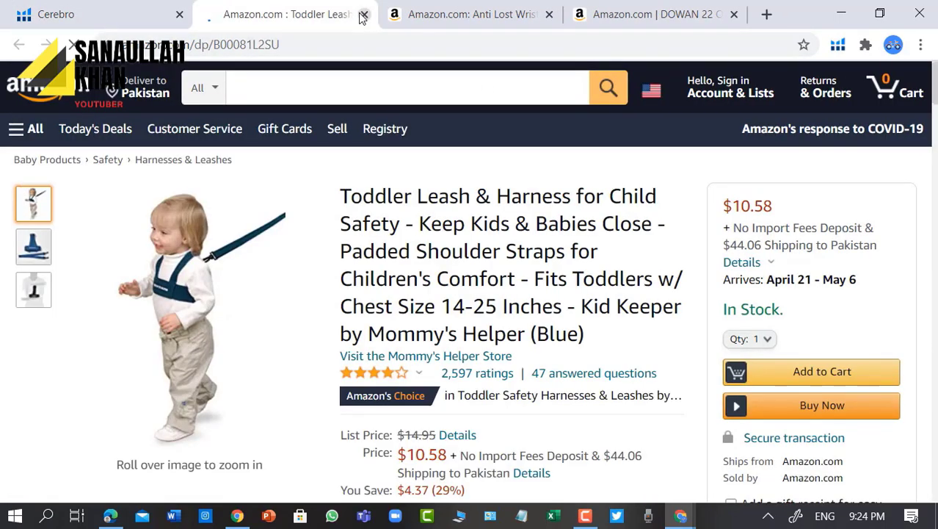
click(364, 15)
click(352, 182)
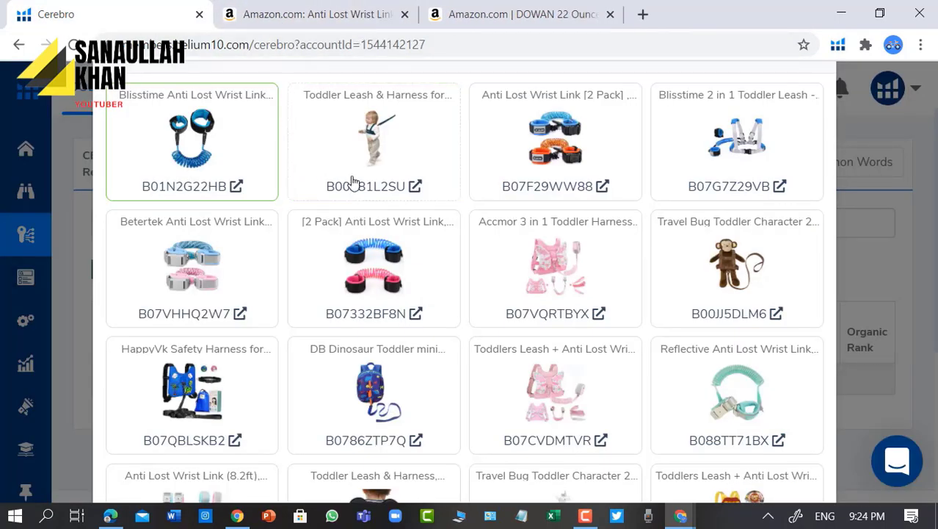
- Select the next eight competitors in order, from toddler leash B00081L2SU through safety harness B07QBLSKB2, and add the selection to the lookup
click(346, 147)
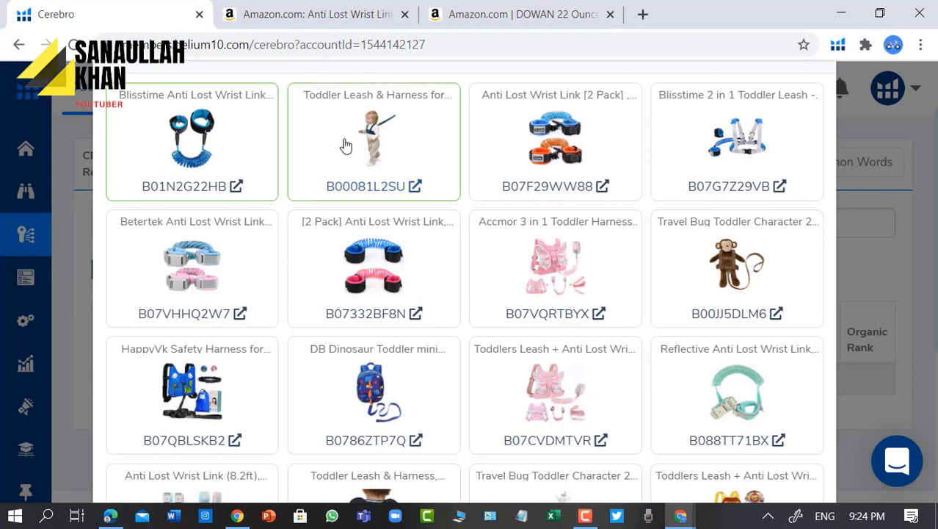
click(497, 153)
click(672, 156)
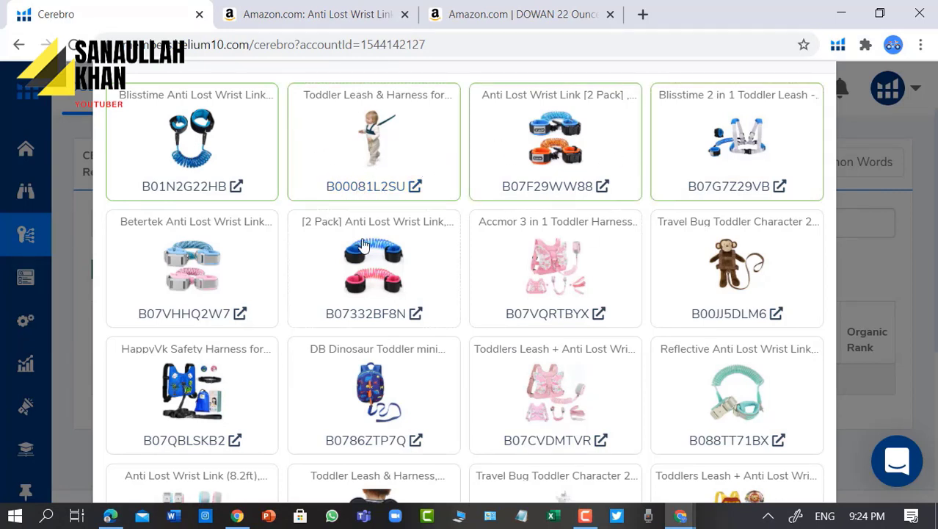
click(262, 280)
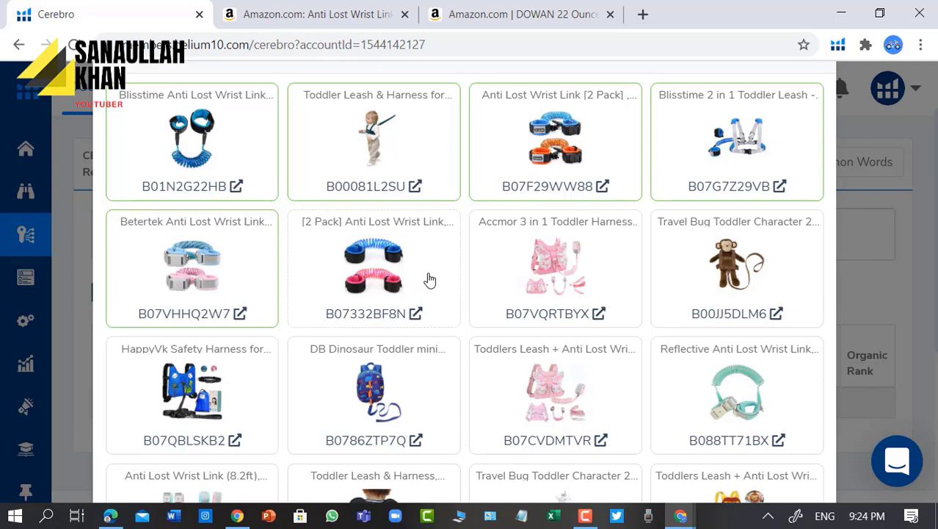
click(432, 279)
click(495, 287)
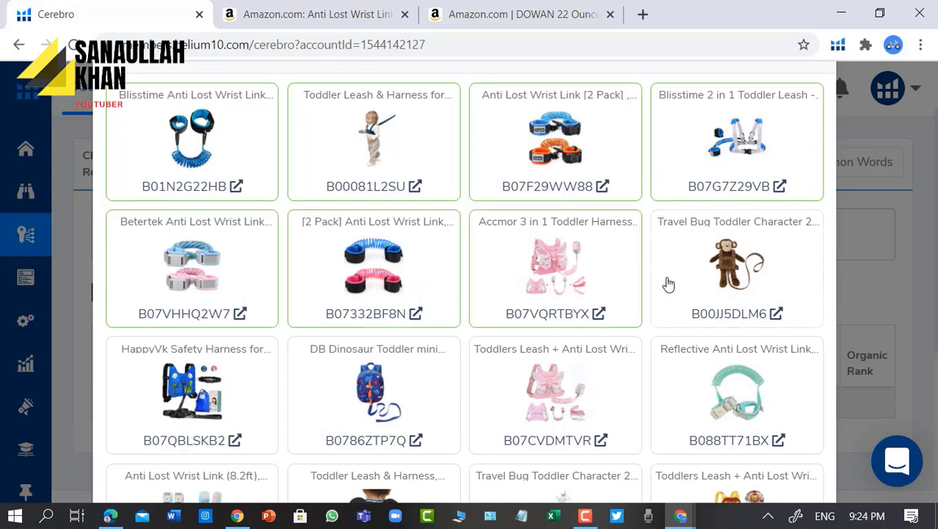
click(668, 284)
click(253, 396)
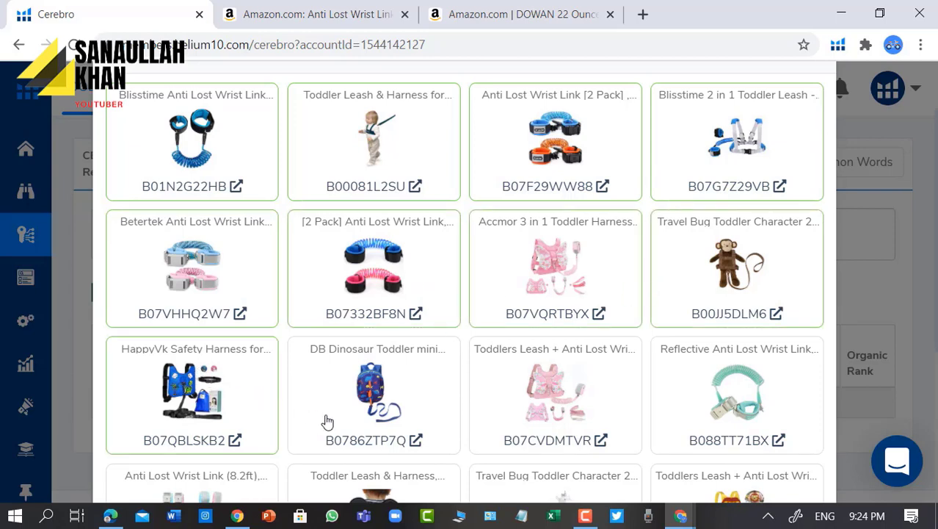
click(435, 397)
click(456, 352)
scroll(551, 288, down, 4)
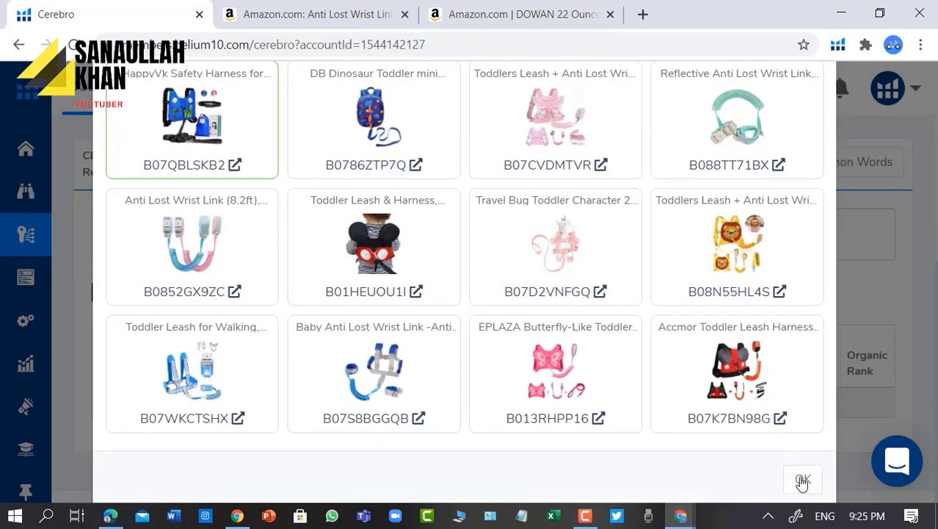
click(803, 479)
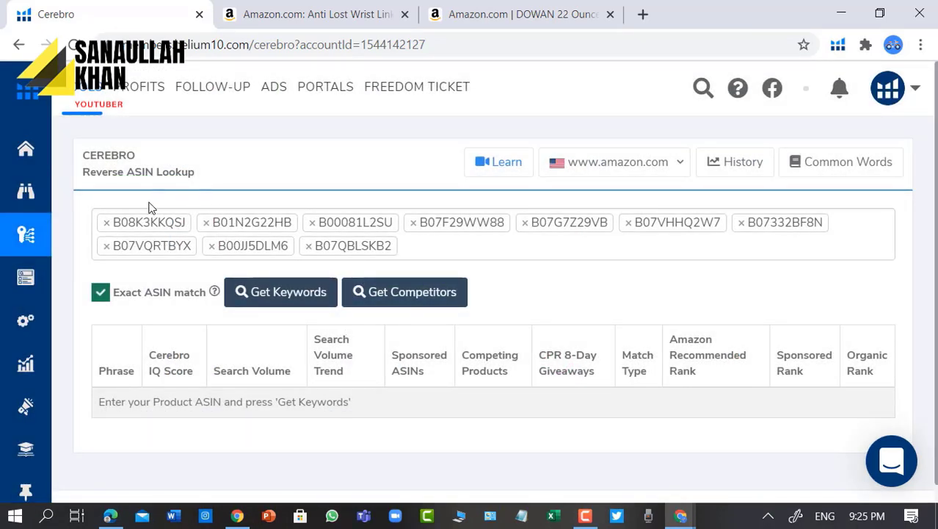
- Get the keywords for the wrist link and its nine selected competitors and bring up the results
click(283, 294)
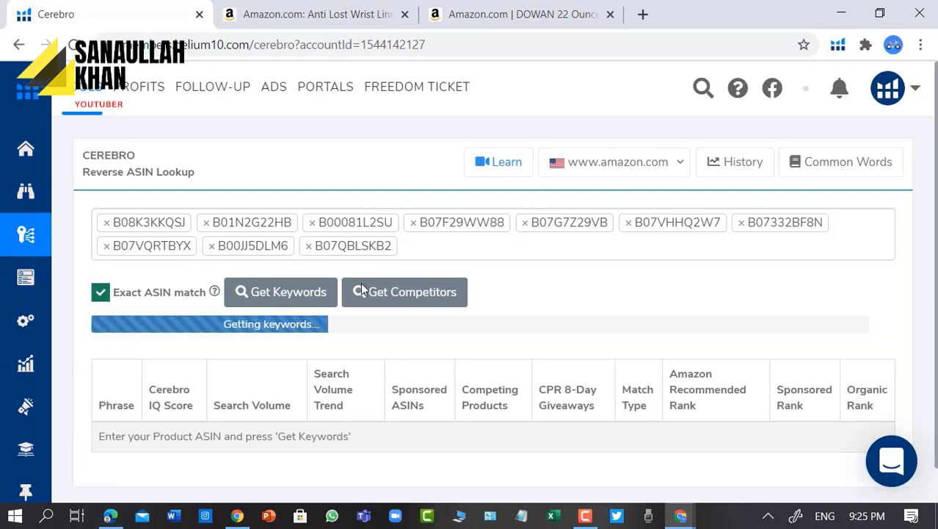
scroll(542, 391, down, 1)
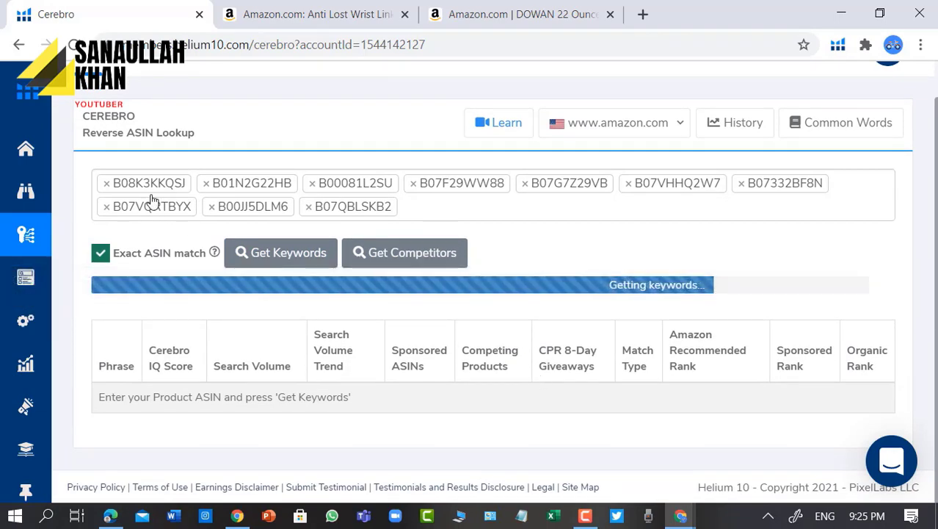
click(293, 6)
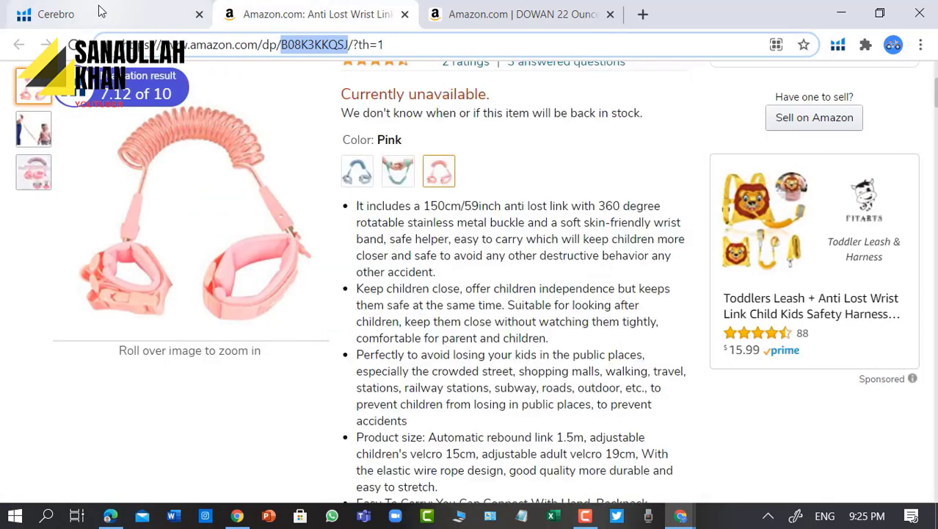
key(ctrl+shift+Tab)
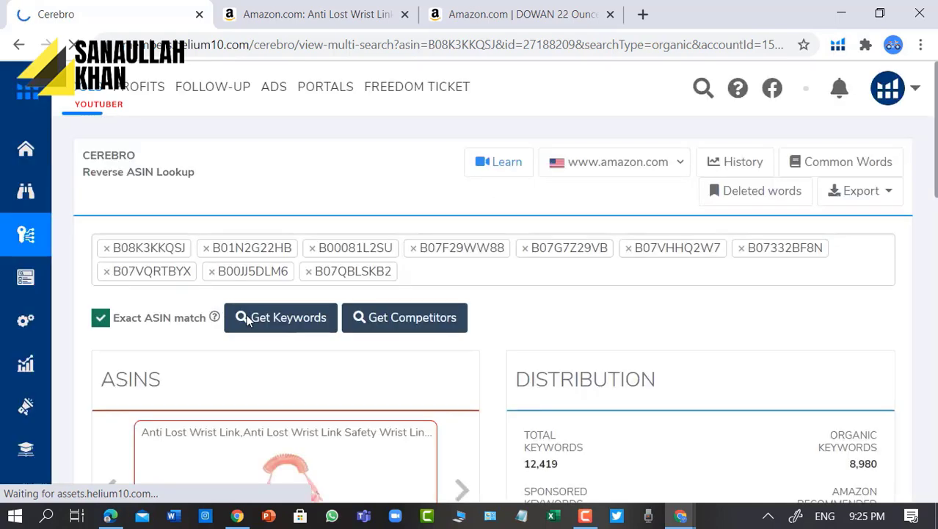
- Review the lookup's summary: ASINs, keyword distribution, frequently bought together products, word frequency and the available keyword filters
scroll(384, 388, down, 6)
scroll(384, 384, up, 2)
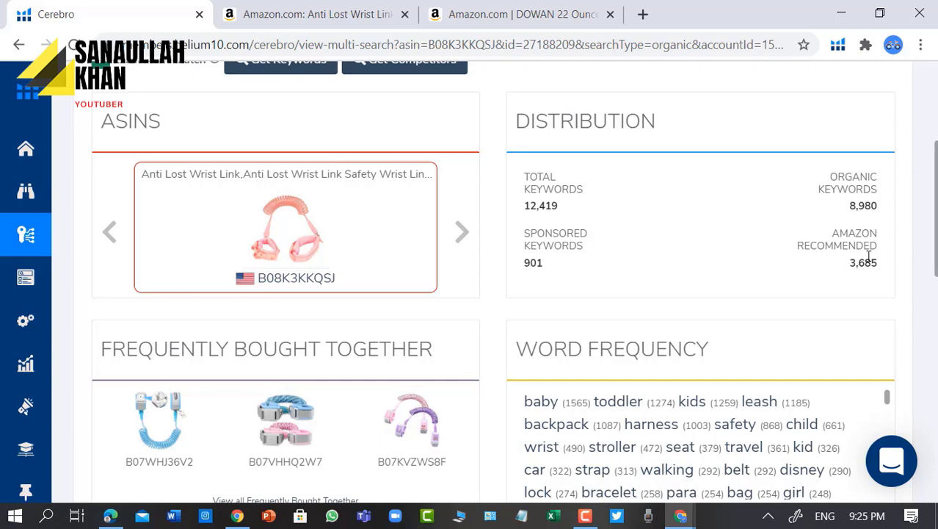
scroll(292, 302, down, 1)
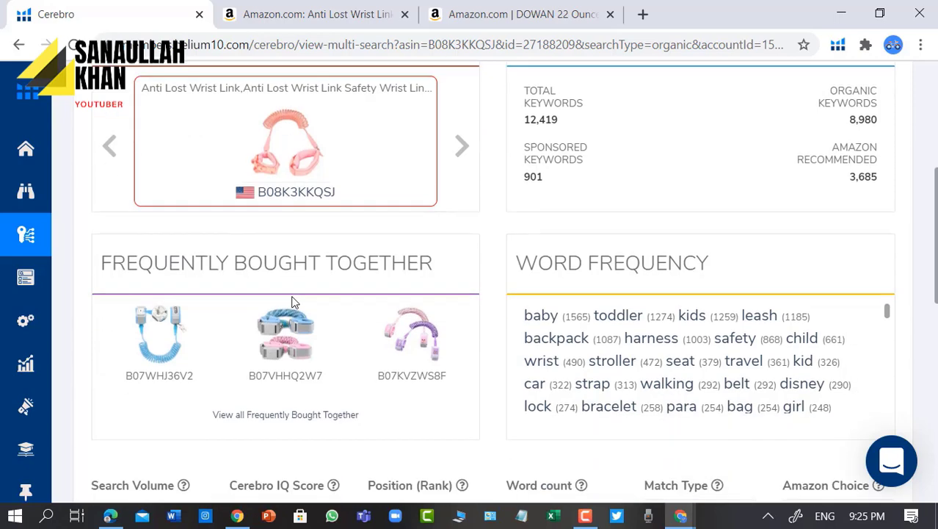
scroll(291, 304, up, 2)
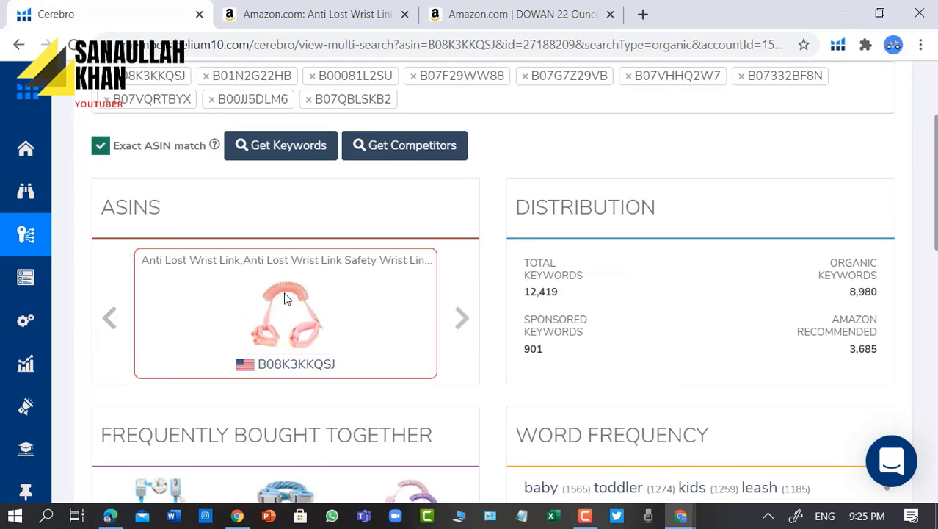
scroll(286, 299, down, 5)
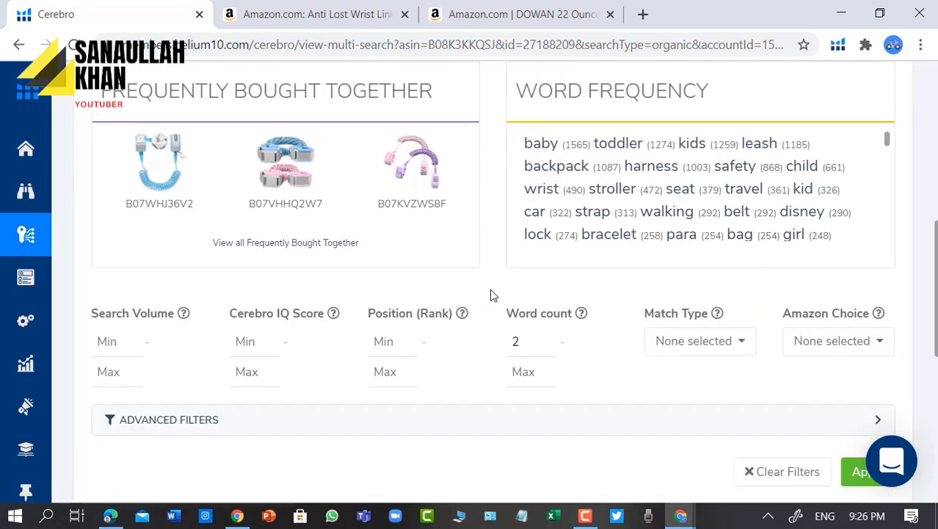
scroll(300, 242, down, 1)
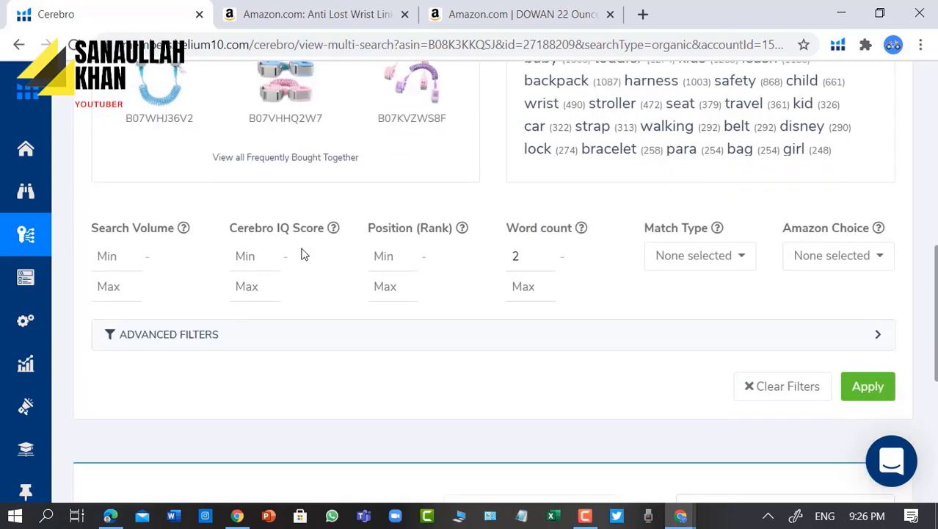
scroll(265, 279, up, 1)
scroll(454, 260, up, 1)
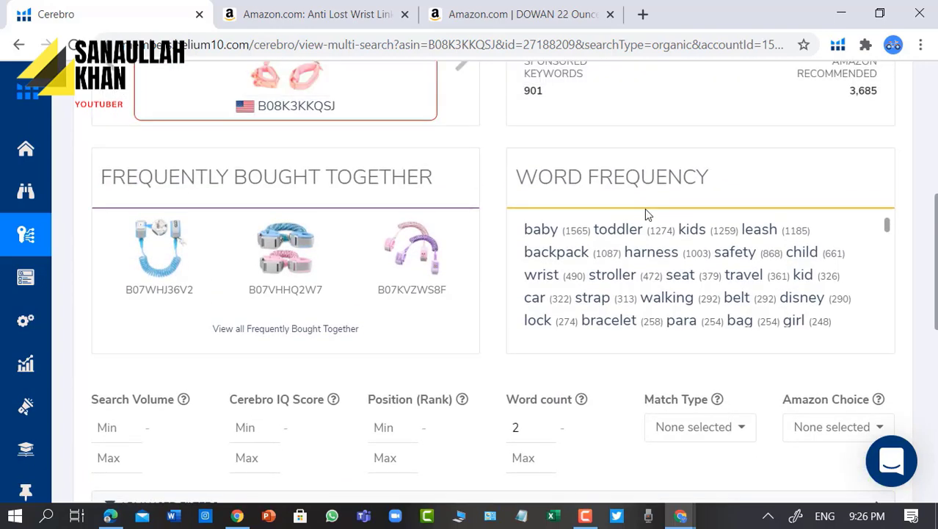
scroll(306, 341, down, 6)
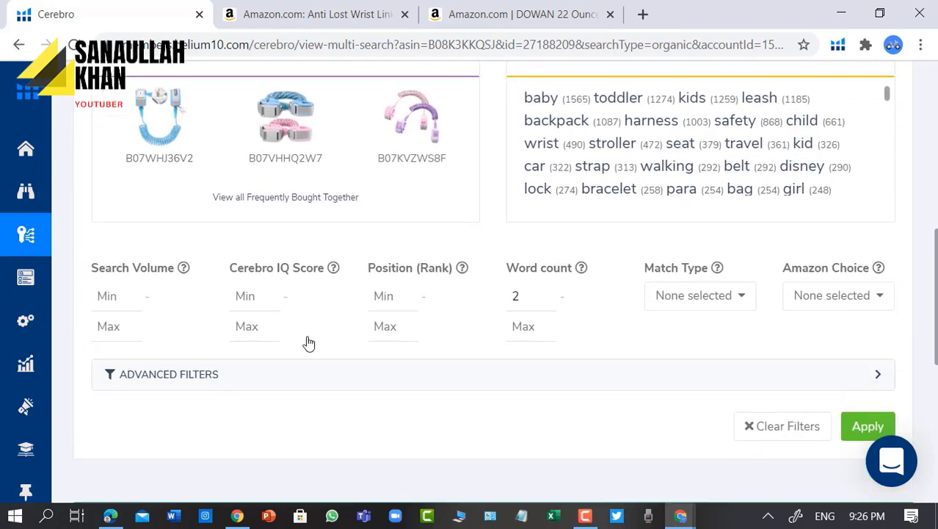
- Examine the first keyword rows in the results table, including the Amazon's Choice badge on "children leashes for toddlers" and the metric columns
scroll(601, 324, down, 3)
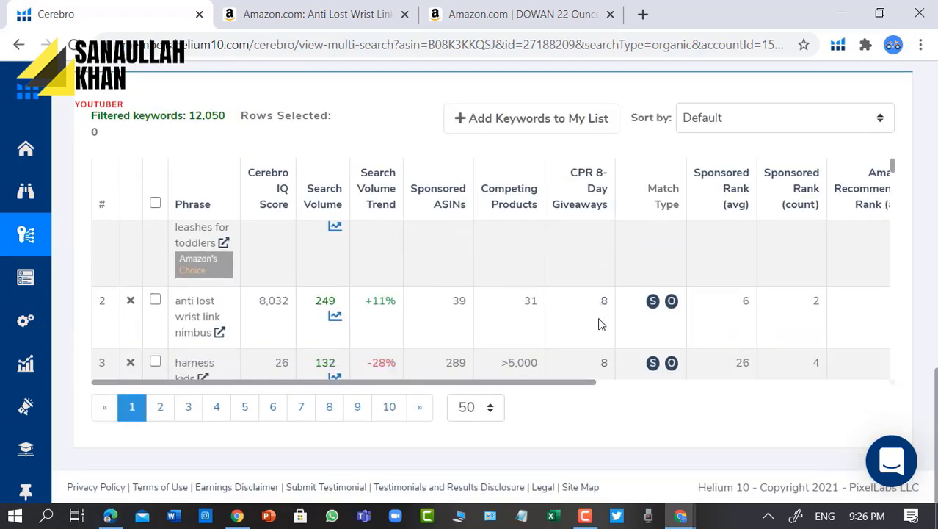
scroll(600, 323, up, 3)
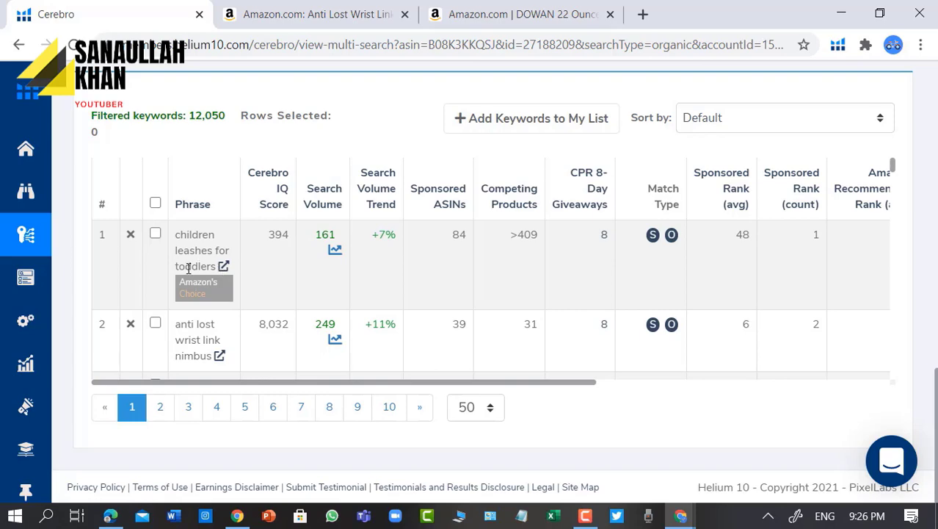
mouse_move(201, 287)
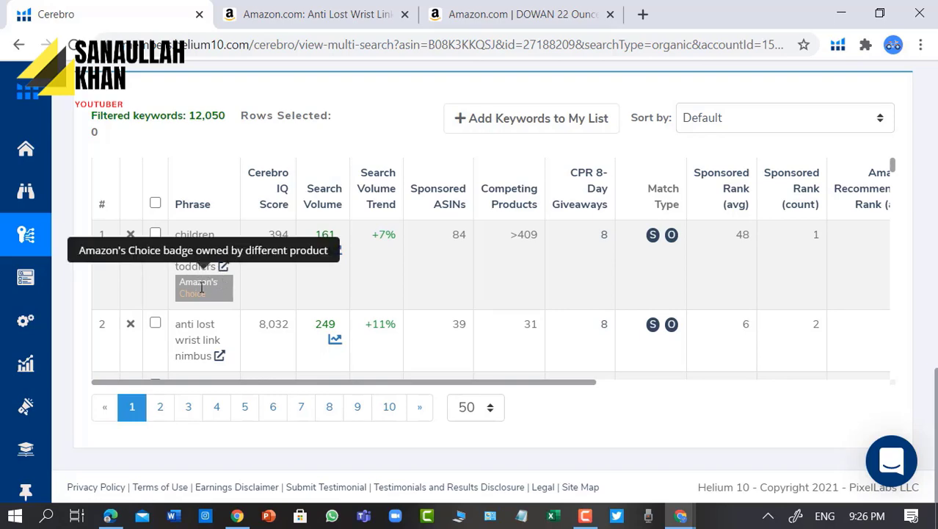
mouse_move(283, 220)
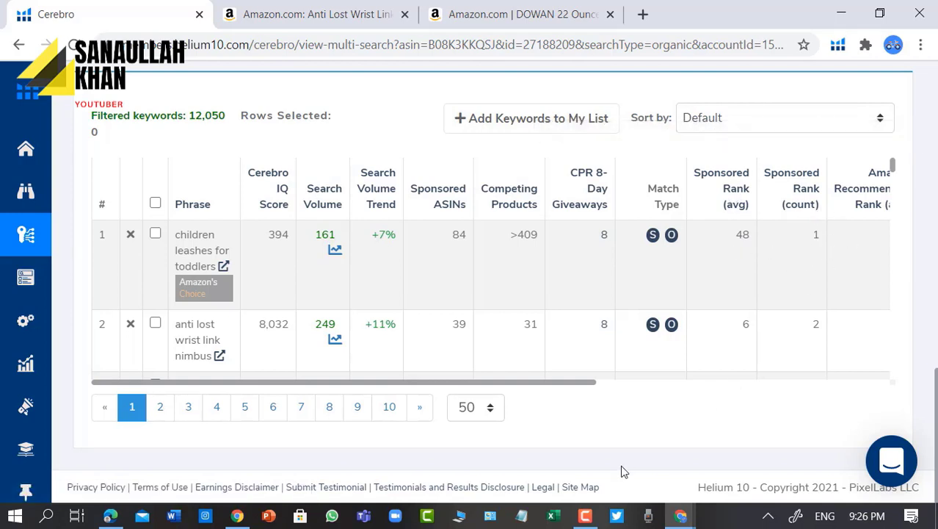
drag(578, 383, 451, 379)
- Recheck the looked-up ASINs and compare the Cerebro IQ score, search volume and trend of the top keyword phrases
scroll(401, 276, up, 15)
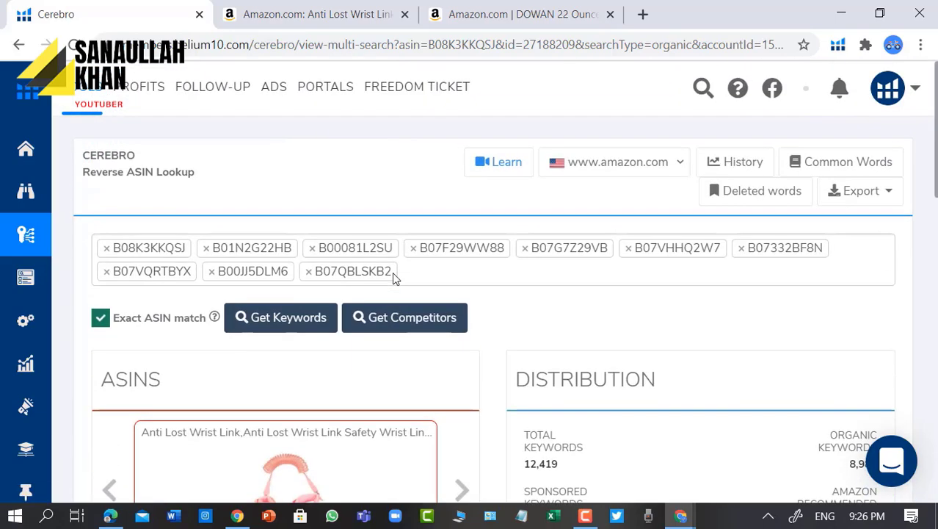
scroll(404, 389, down, 10)
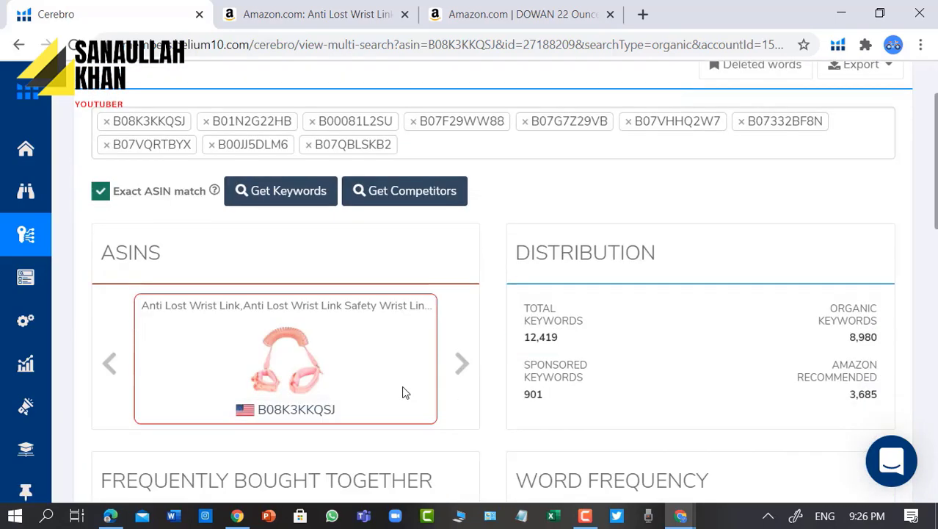
scroll(341, 294, down, 8)
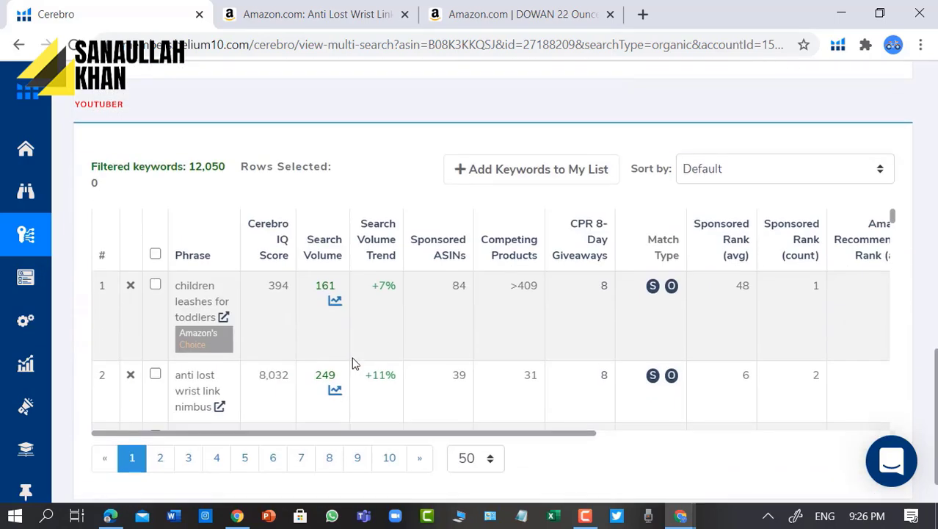
scroll(326, 339, up, 2)
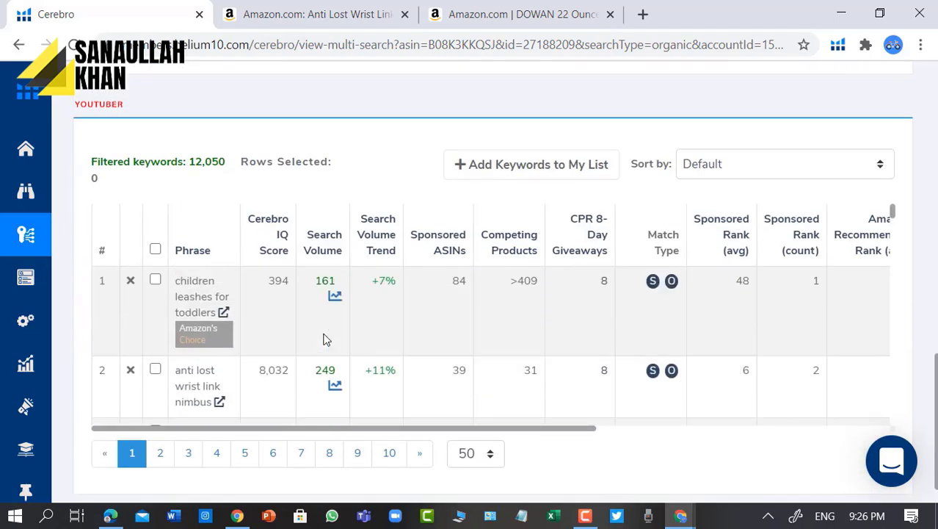
scroll(326, 339, down, 2)
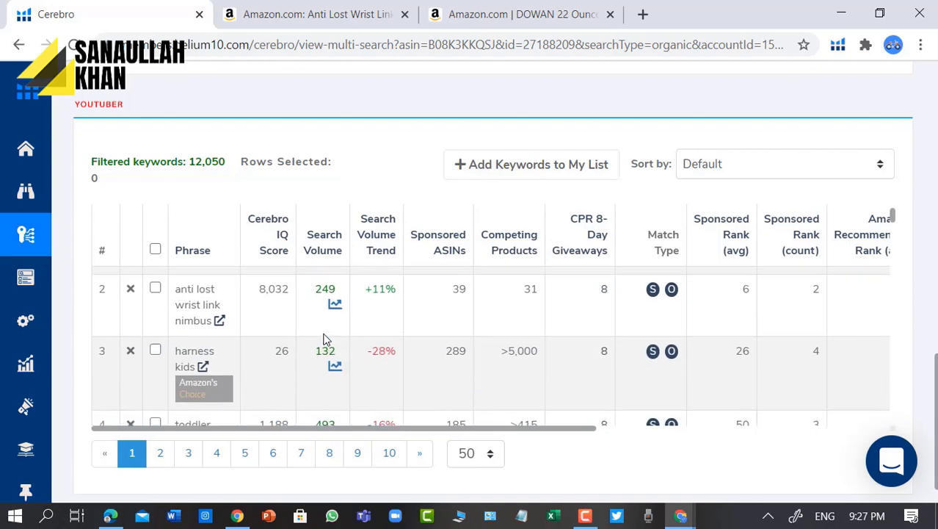
scroll(325, 339, up, 2)
scroll(290, 365, down, 5)
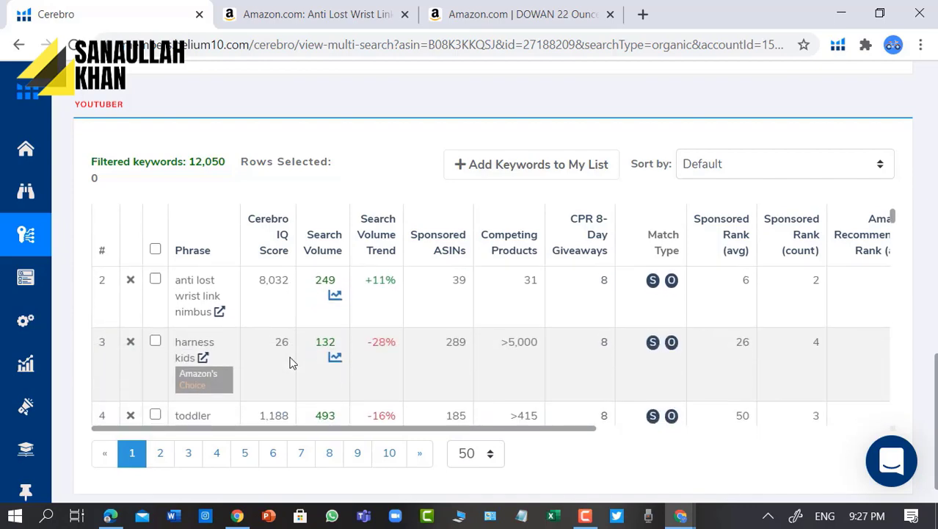
scroll(290, 362, up, 3)
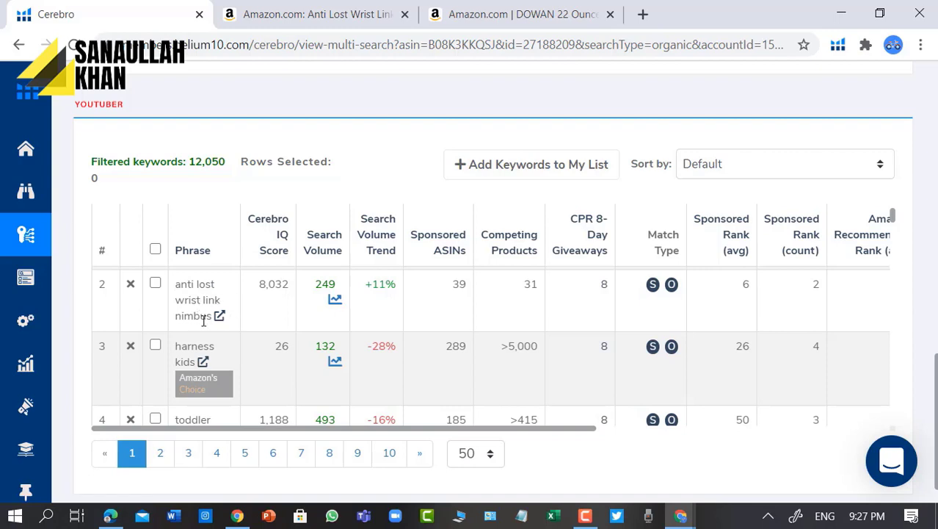
scroll(257, 344, up, 2)
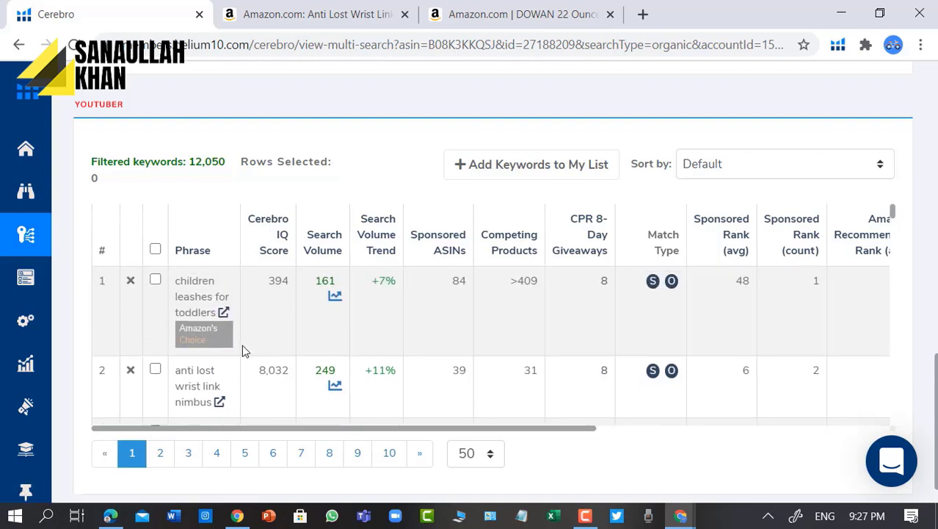
- Browse the keyword phrases from "baby handcuff leash" to "safety leash for" and check the Amazon's Choice badge of "baby leach"
scroll(207, 354, up, 3)
scroll(204, 471, down, 8)
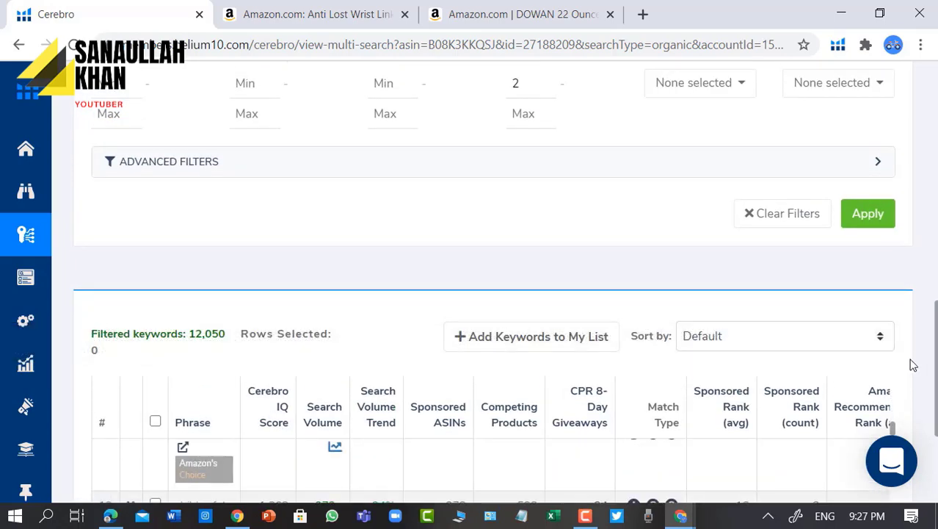
scroll(935, 411, down, 2)
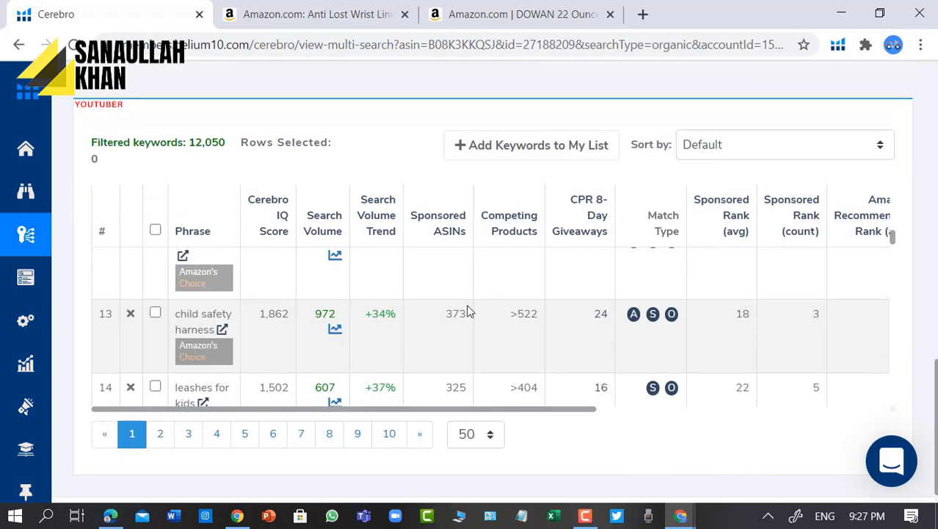
scroll(217, 309, down, 3)
scroll(211, 326, up, 4)
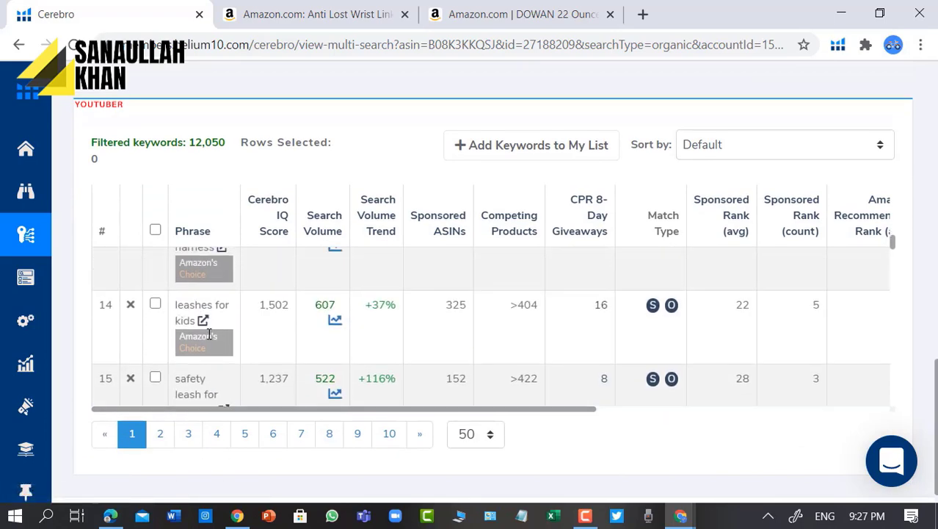
scroll(198, 332, down, 1)
scroll(209, 327, up, 1)
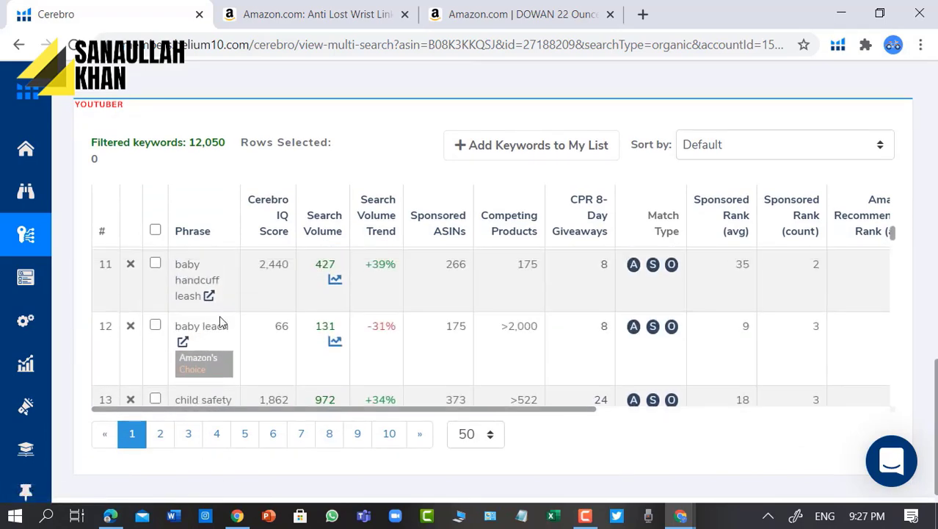
scroll(211, 332, down, 1)
scroll(198, 345, up, 1)
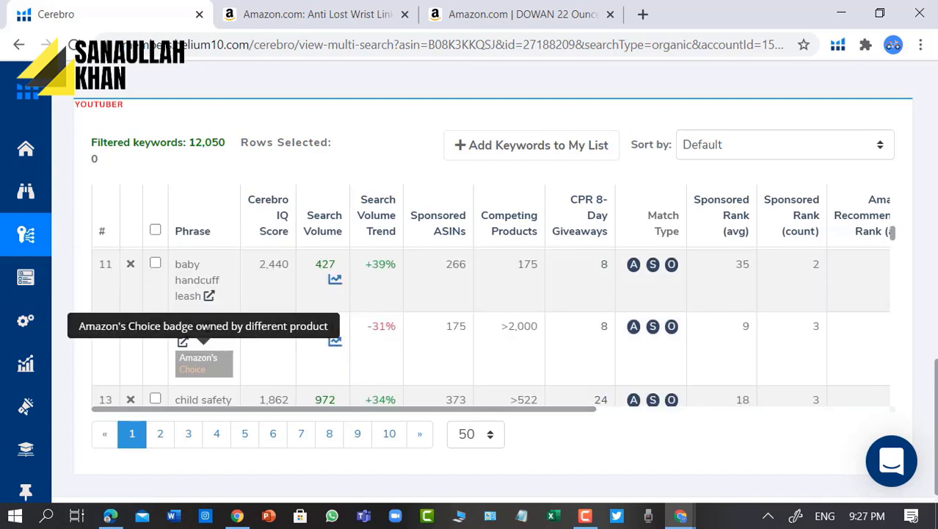
- Open the Amazon search results for the keyword "baby leach", look through the listed products and close the results page
click(183, 345)
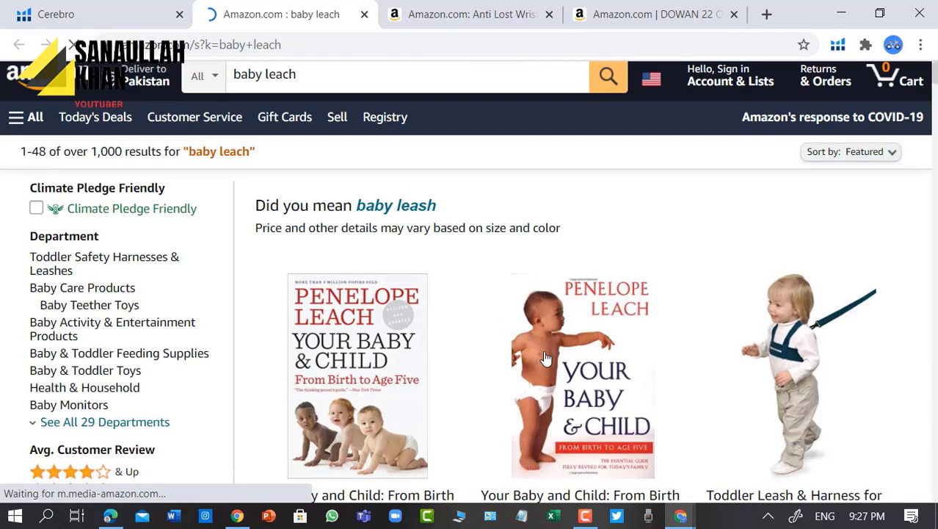
scroll(558, 354, down, 10)
scroll(575, 352, down, 5)
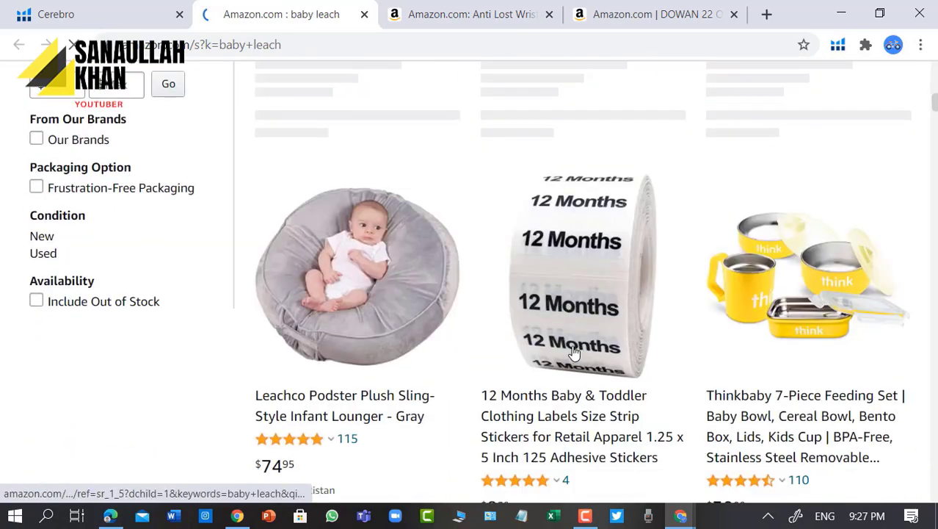
scroll(577, 348, down, 5)
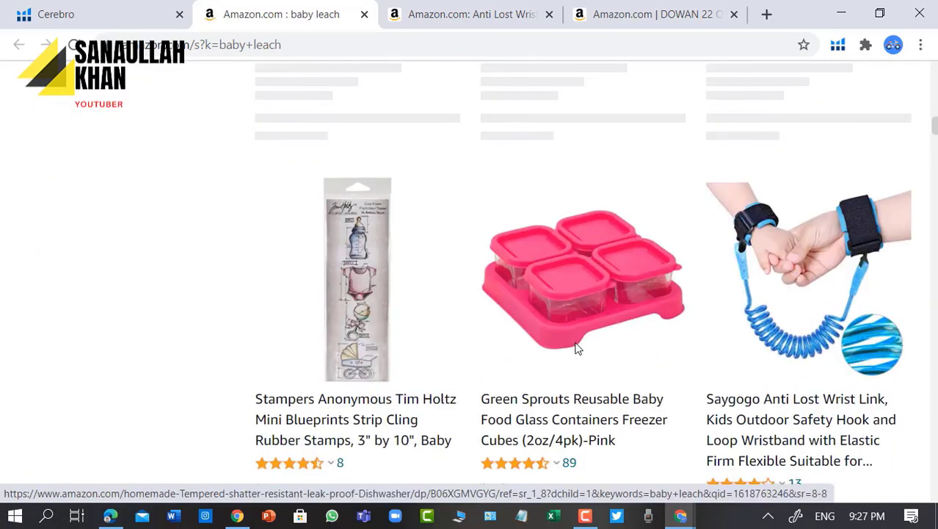
scroll(577, 348, up, 5)
scroll(575, 349, up, 10)
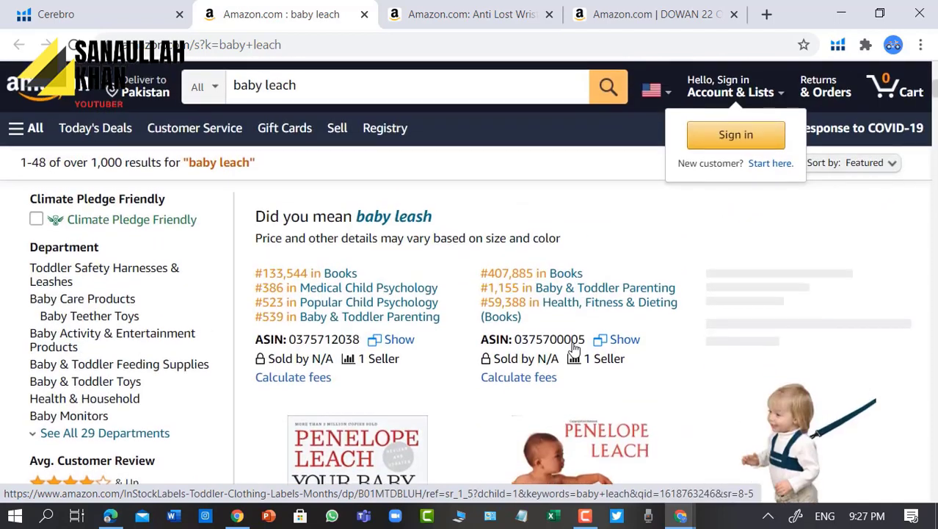
click(364, 14)
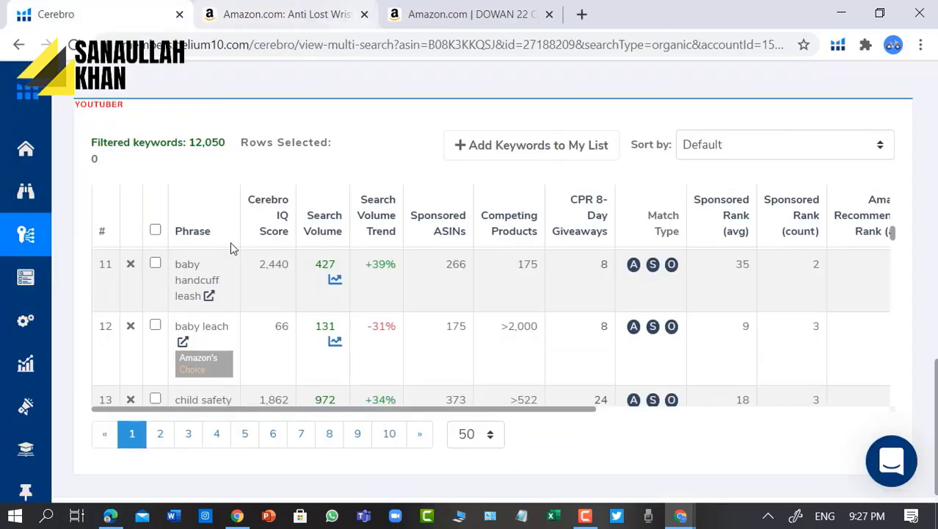
- Look through the keyword phrases further down the first results page, and revisit the looked-up ASINs and the word frequency summary
scroll(351, 336, down, 4)
scroll(350, 336, down, 12)
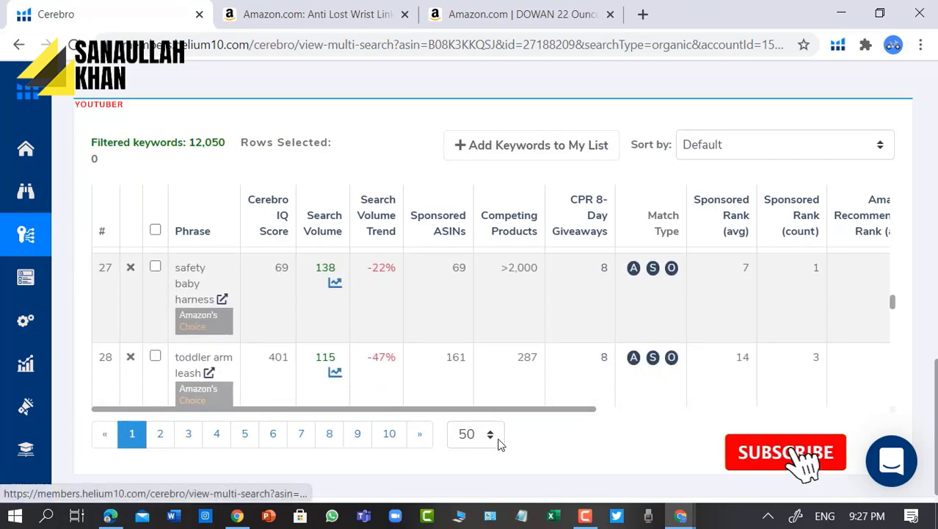
scroll(374, 347, up, 4)
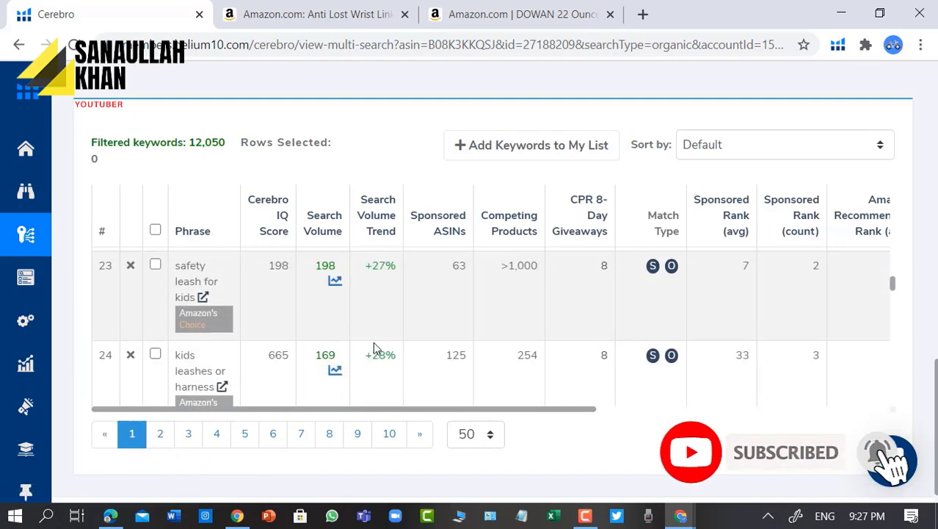
scroll(373, 348, up, 20)
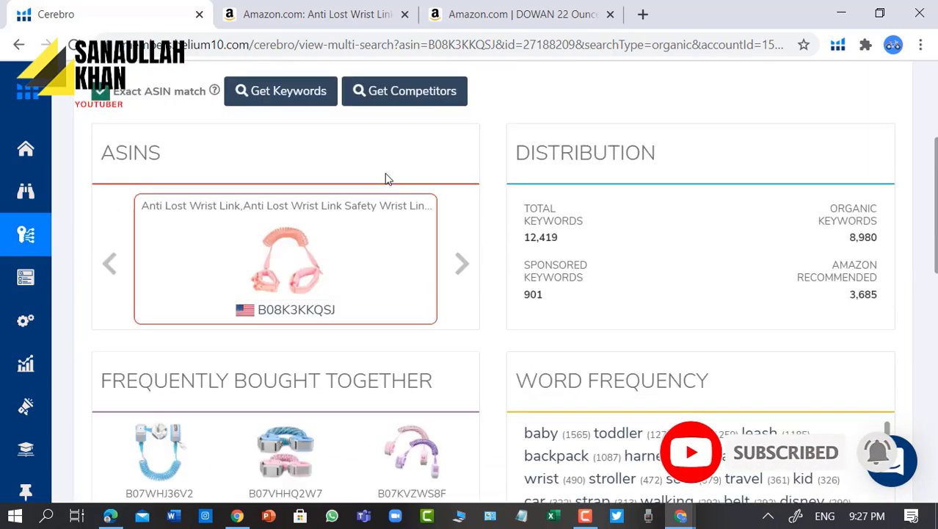
scroll(388, 178, up, 3)
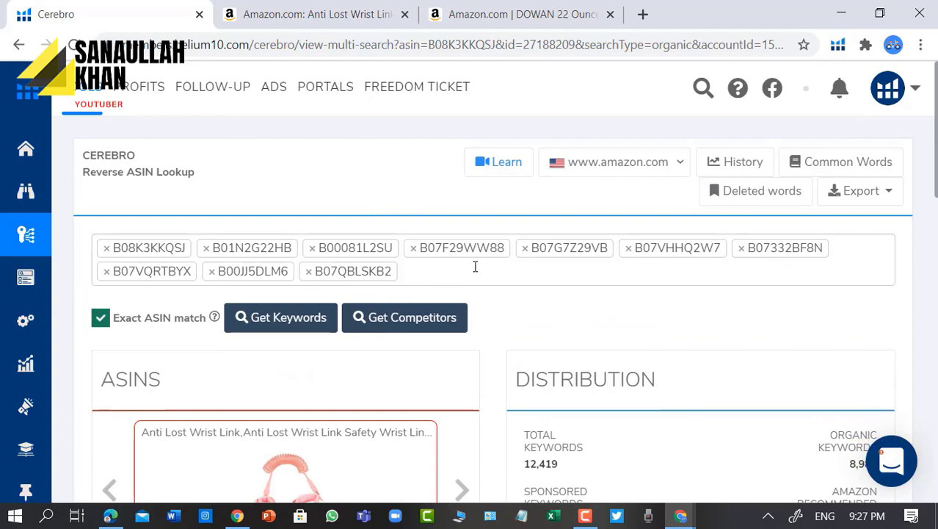
scroll(495, 294, down, 8)
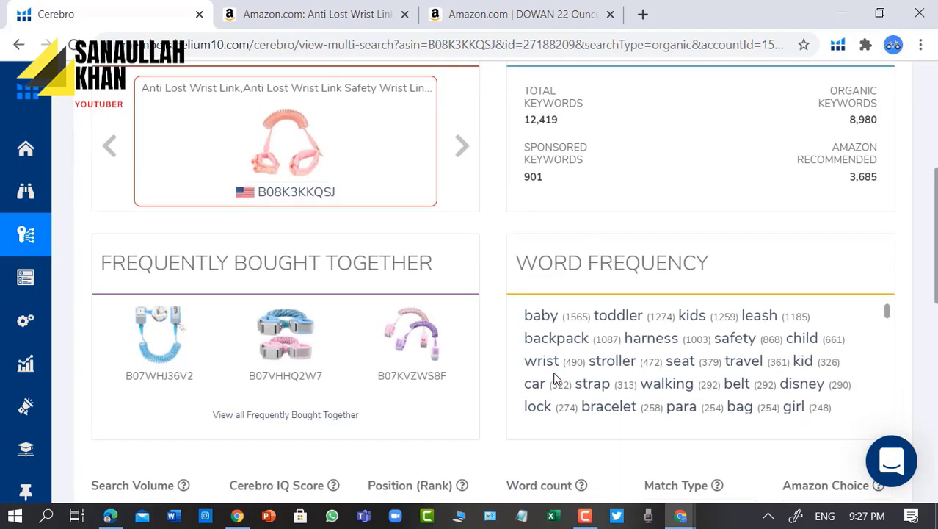
- Switch to the Helium 10 overview presentation, Presentation1.pdf, in Microsoft Edge
click(112, 517)
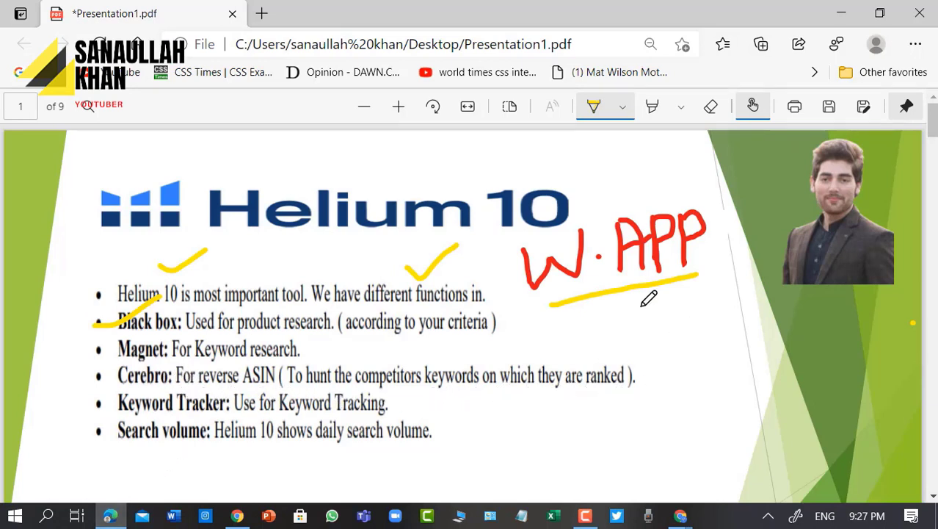
- Return to the Cerebro results in Chrome and review the looked-up ASINs, the filters and the start of the keyword table
click(841, 13)
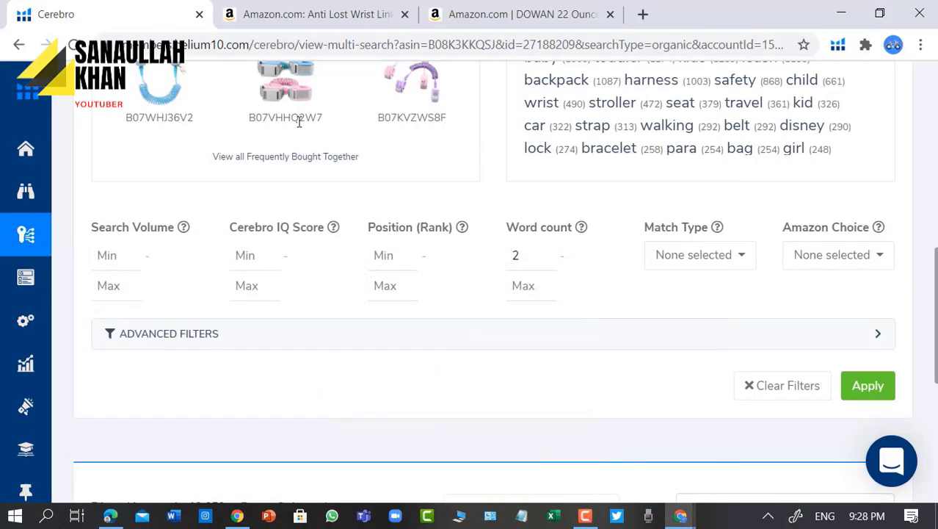
scroll(338, 298, up, 10)
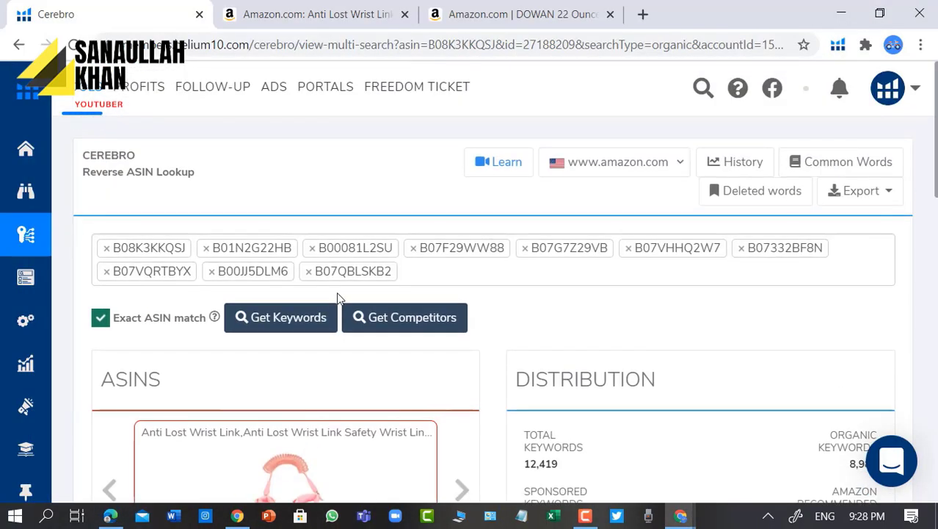
scroll(338, 298, down, 12)
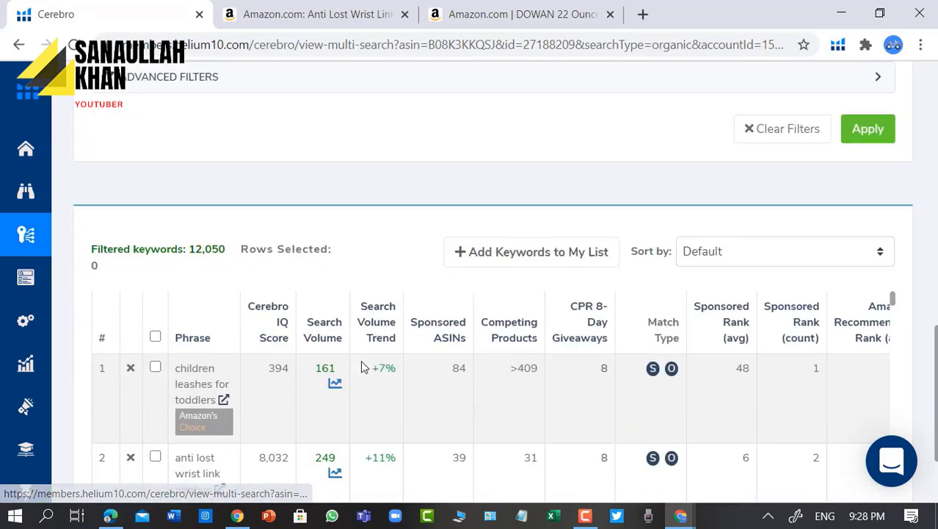
scroll(361, 366, down, 2)
scroll(359, 389, up, 5)
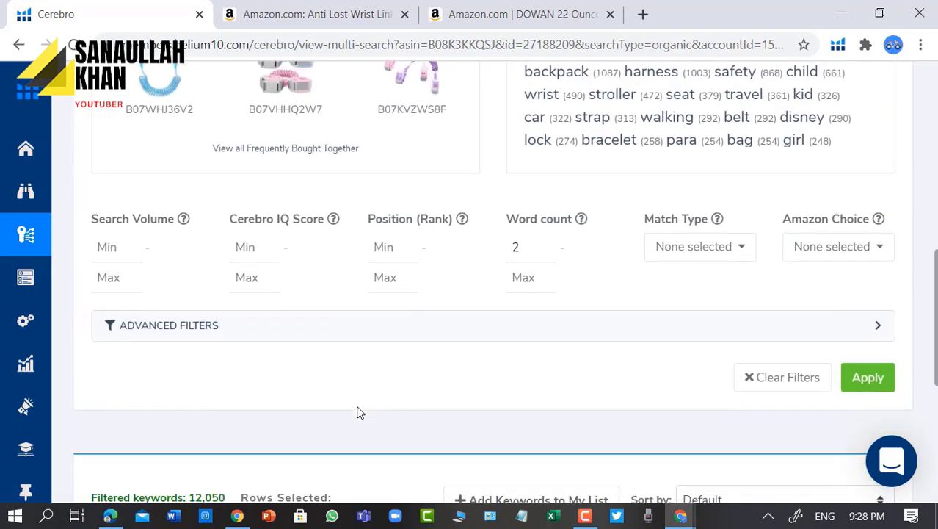
scroll(357, 413, down, 2)
scroll(341, 331, up, 8)
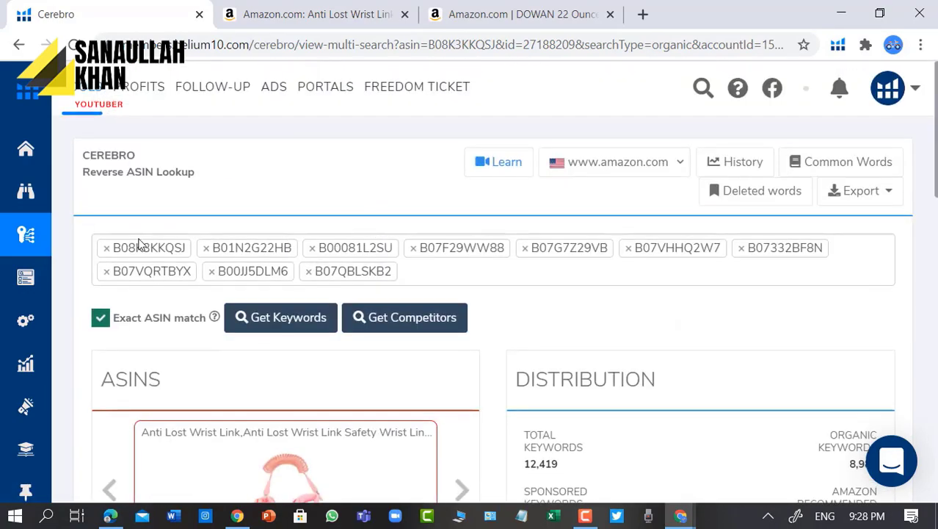
- Look through the keyword phrases from "children leashes for toddlers" to "leashes for kids" with their search volumes
scroll(312, 447, down, 12)
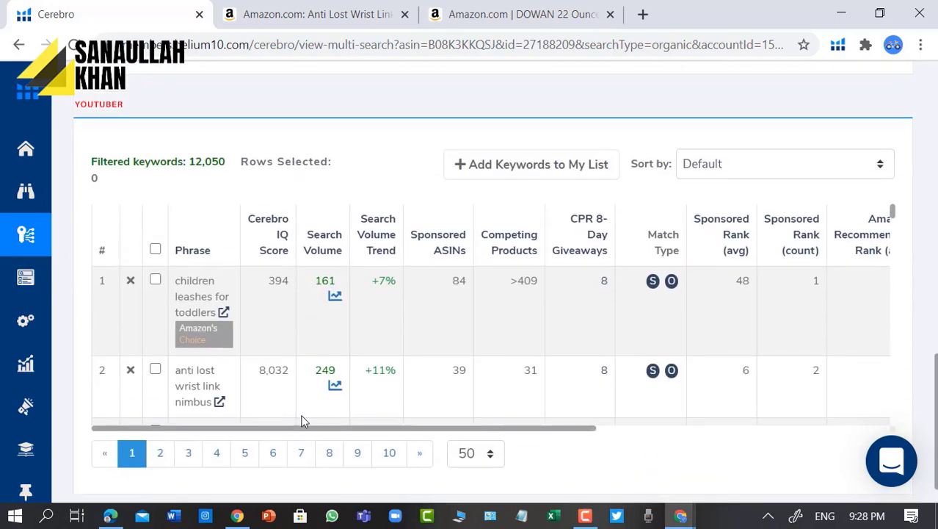
scroll(248, 328, down, 5)
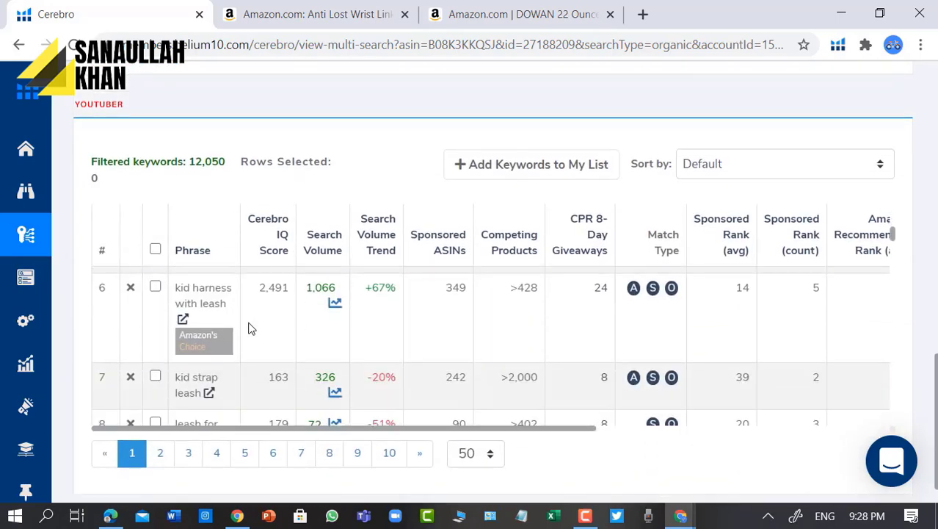
scroll(248, 328, down, 5)
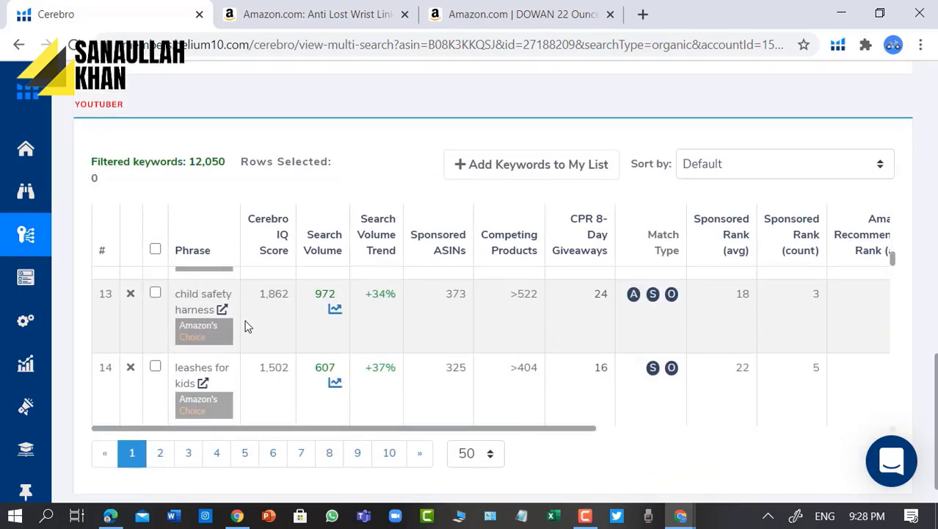
scroll(247, 327, up, 7)
scroll(246, 328, up, 4)
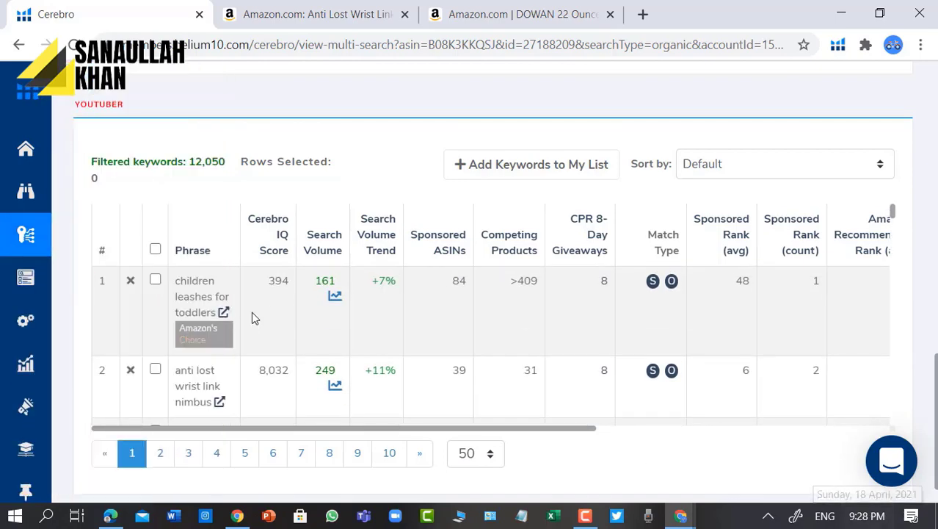
- Open the Magnet keyword research tool and get keywords for the seed keyword "ice cream scoup"
mouse_move(17, 268)
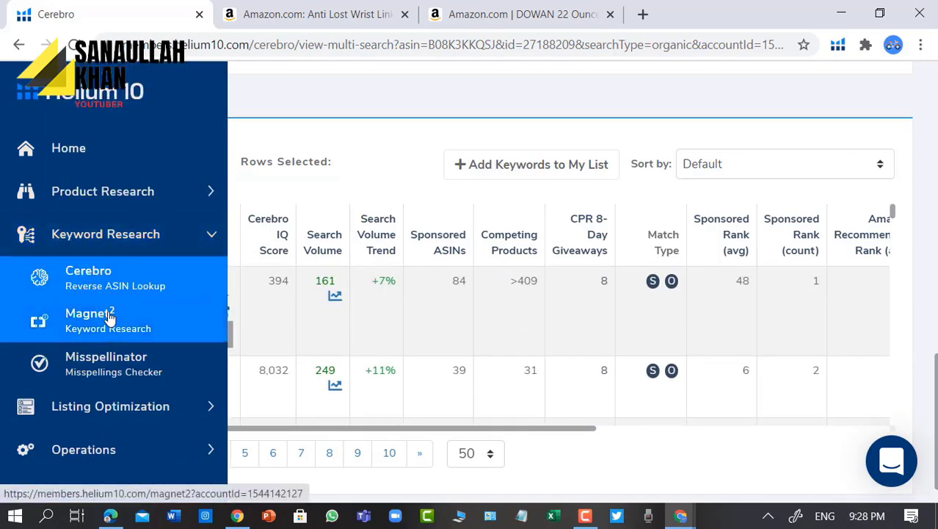
click(109, 320)
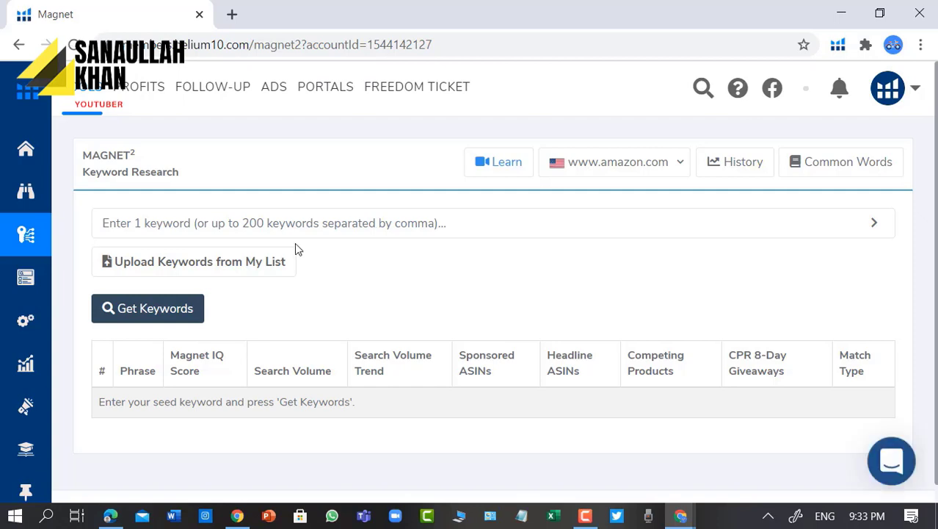
click(124, 224)
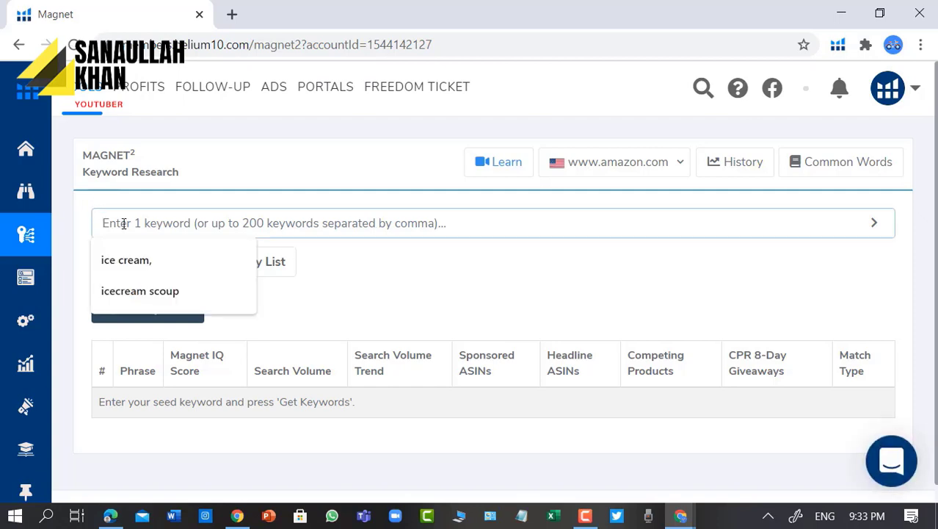
text(ic)
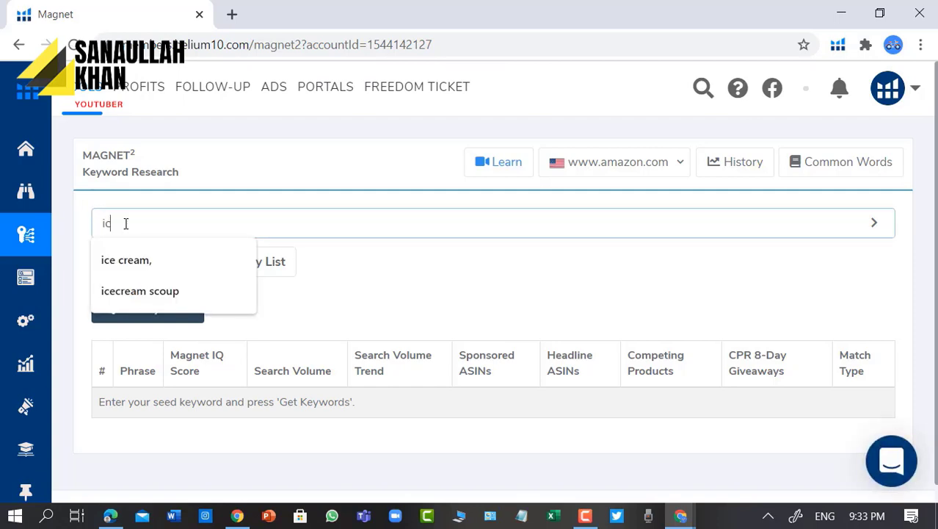
text(e)
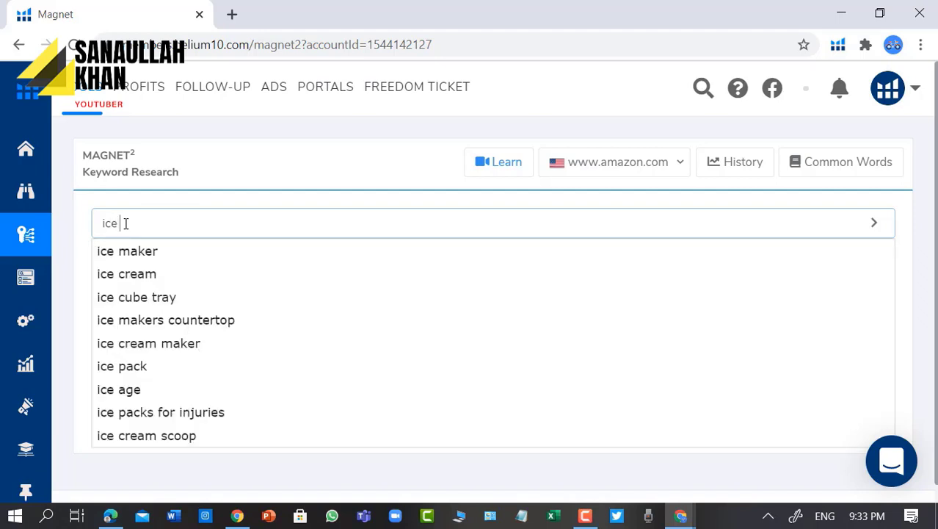
text( cream sc)
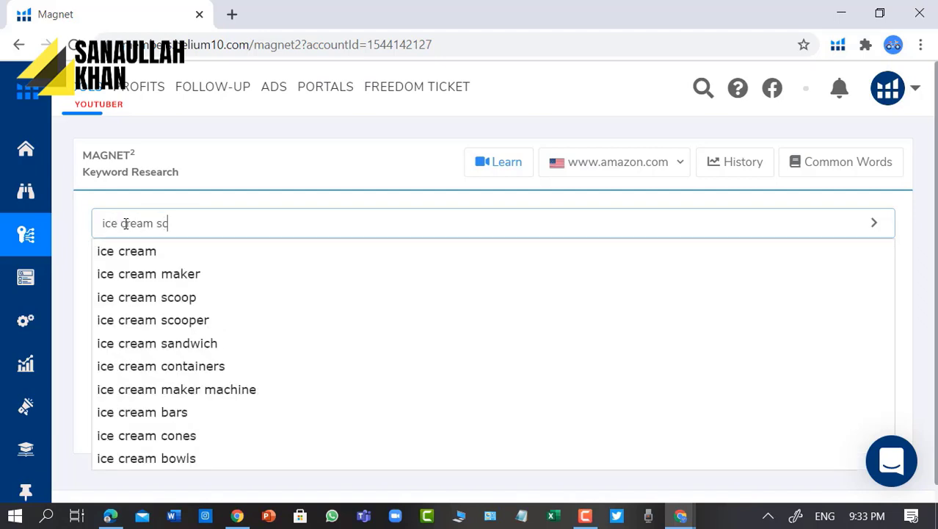
text(oup)
key(Return)
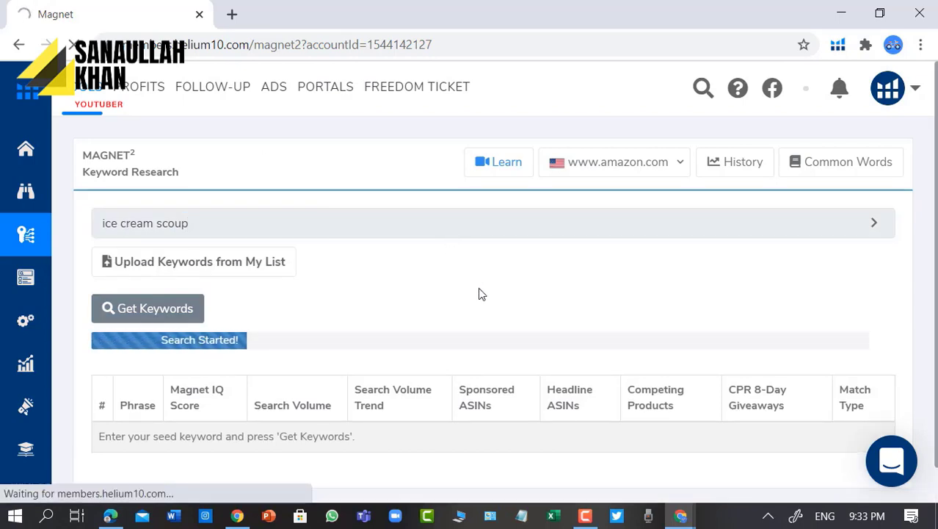
- Review the seed keyword's search volume, keyword distribution, top products and word frequency in the Magnet results
scroll(512, 283, down, 1)
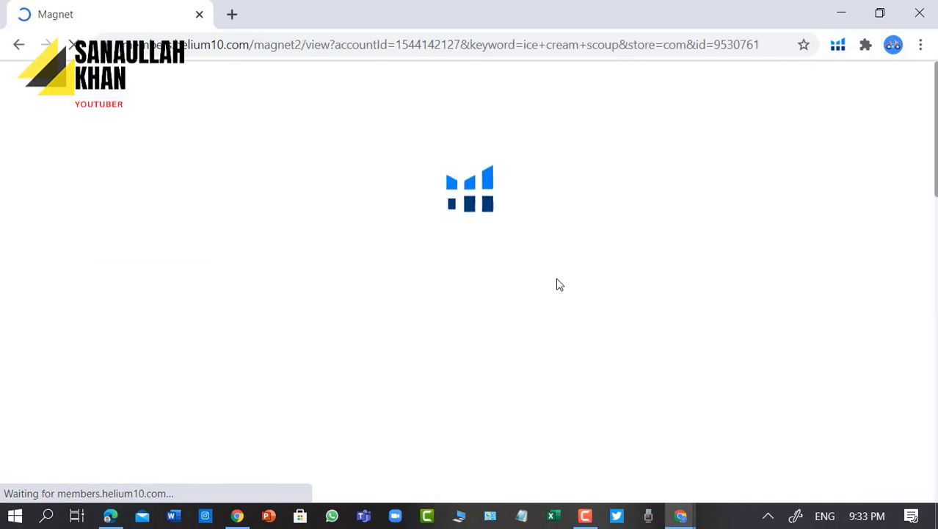
scroll(557, 285, down, 4)
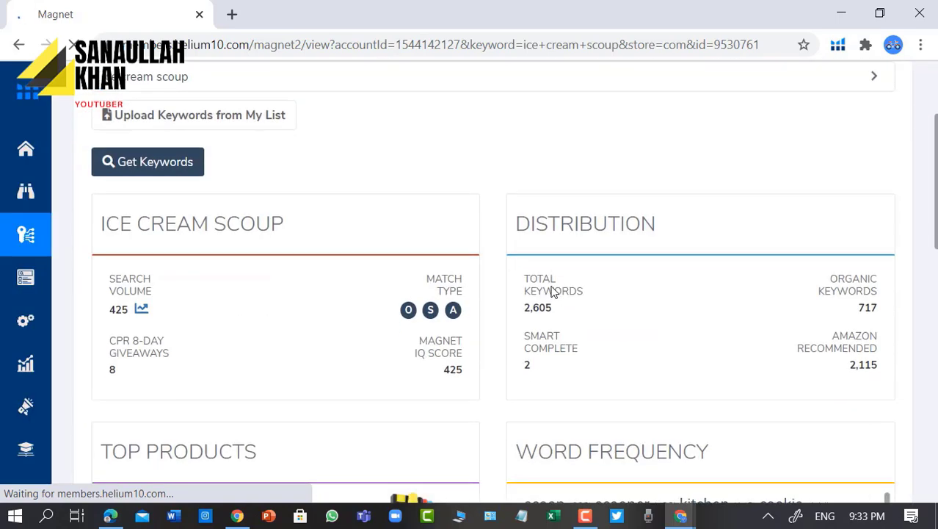
scroll(414, 329, up, 1)
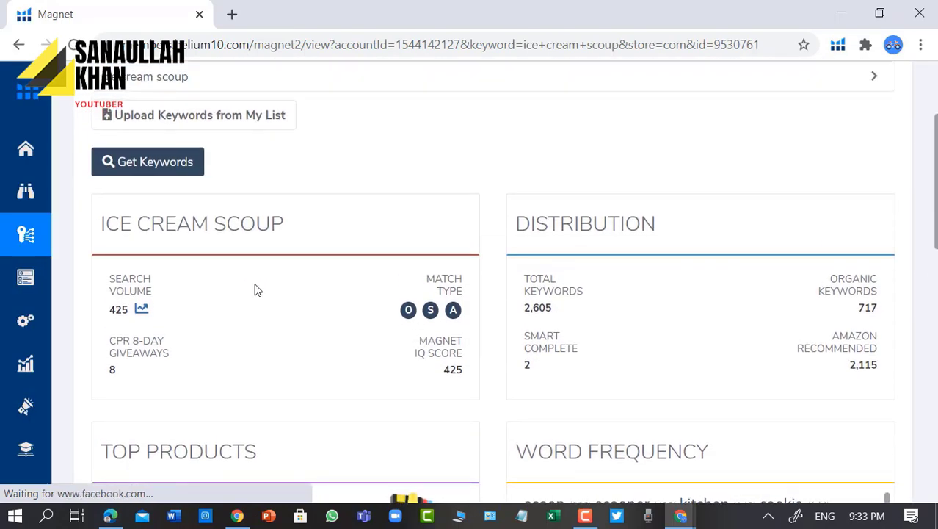
scroll(258, 287, up, 2)
scroll(255, 281, down, 2)
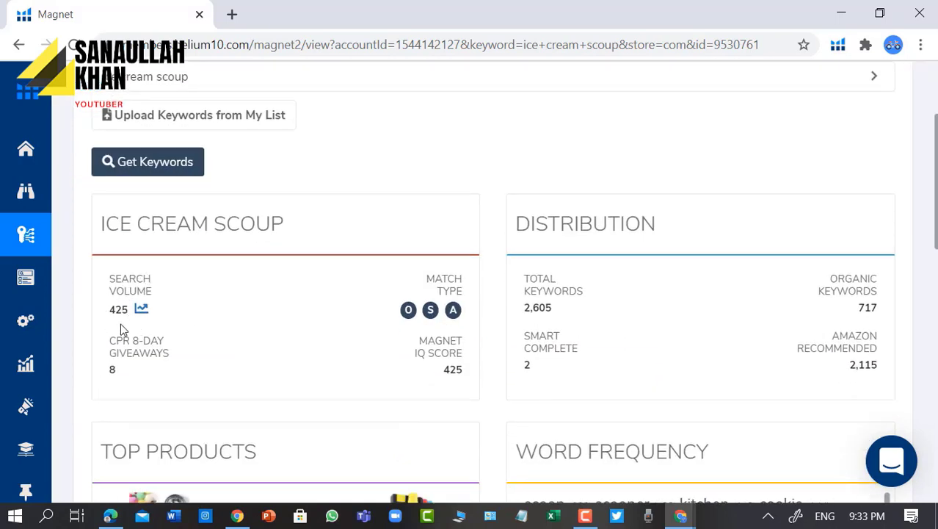
scroll(248, 332, down, 1)
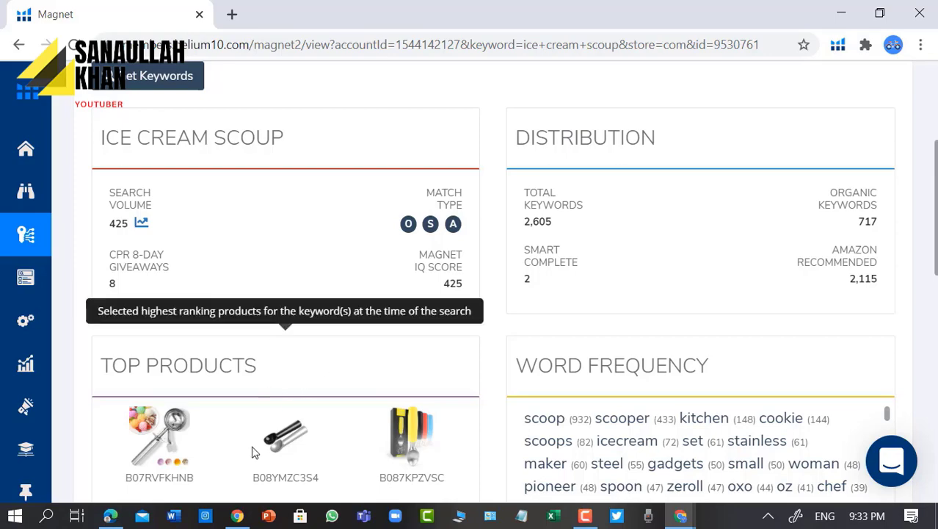
- Switch to the Amazon search results for "ice crream scoup" and examine the sales, revenue and fee data of the listed scoops
click(237, 516)
scroll(382, 388, up, 5)
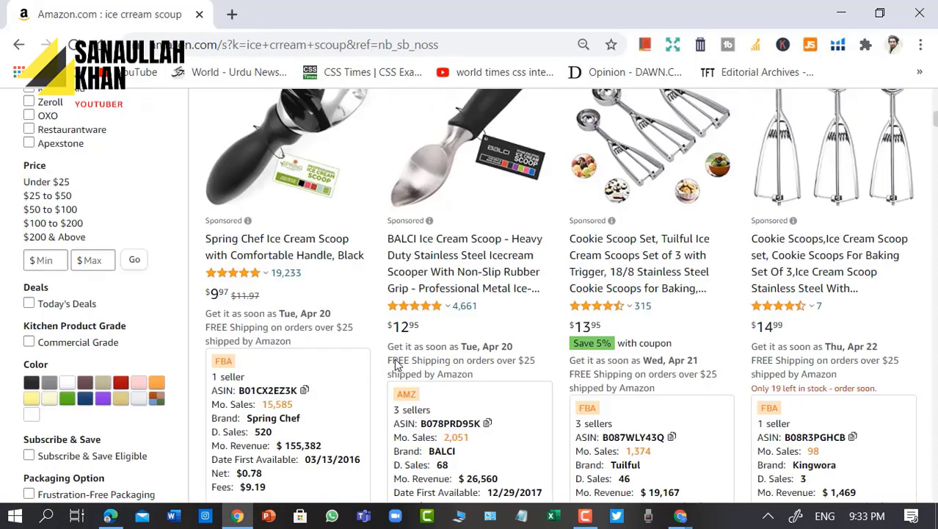
scroll(408, 347, down, 10)
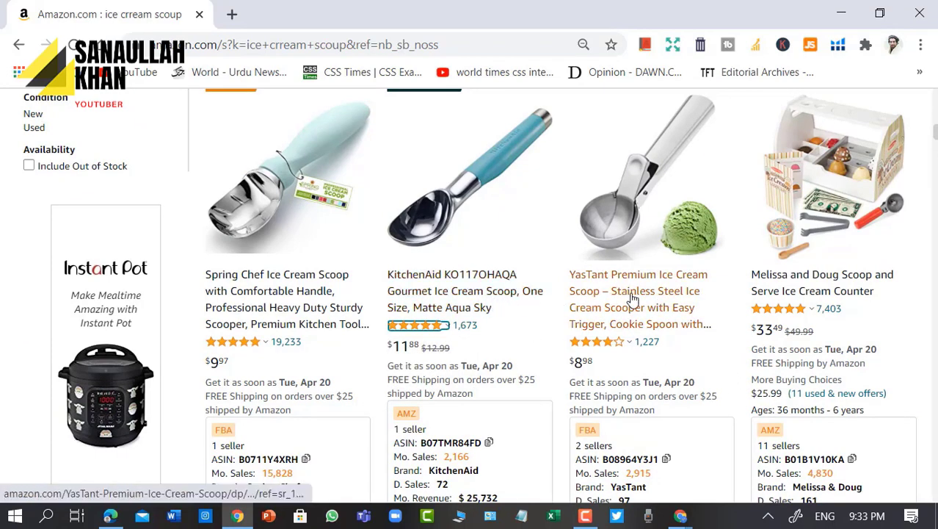
scroll(633, 297, down, 3)
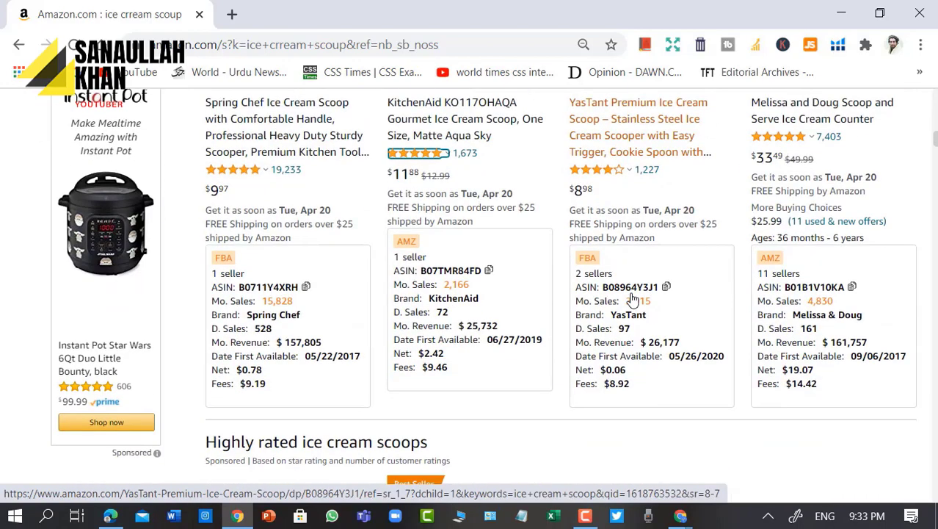
scroll(608, 341, down, 1)
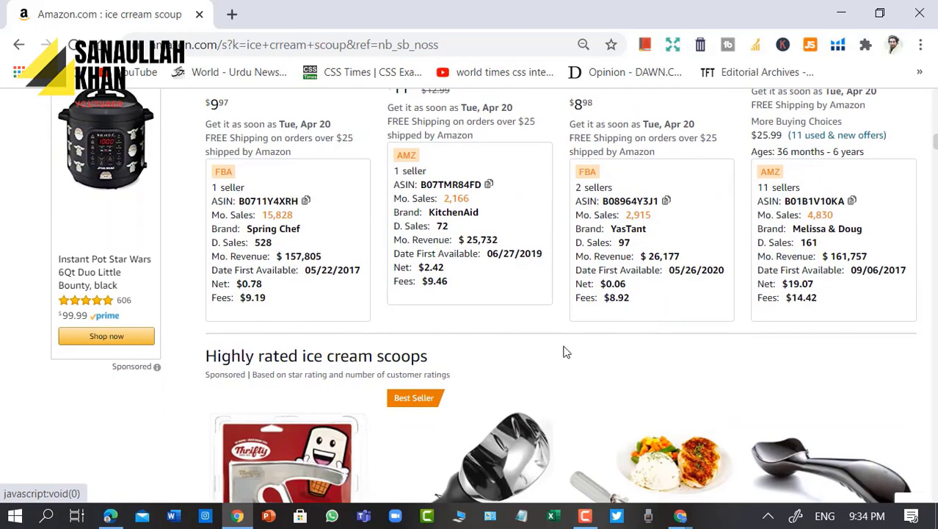
scroll(566, 353, up, 1)
scroll(565, 353, up, 2)
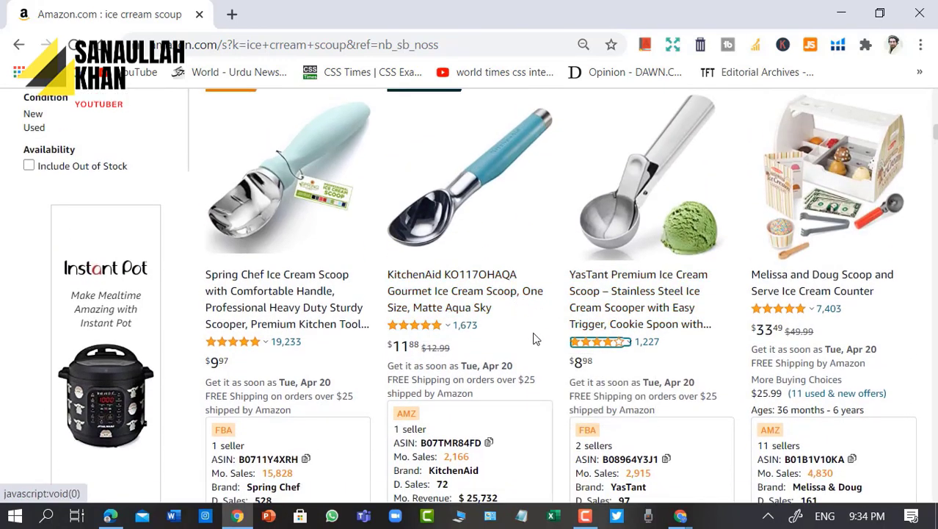
scroll(536, 343, up, 10)
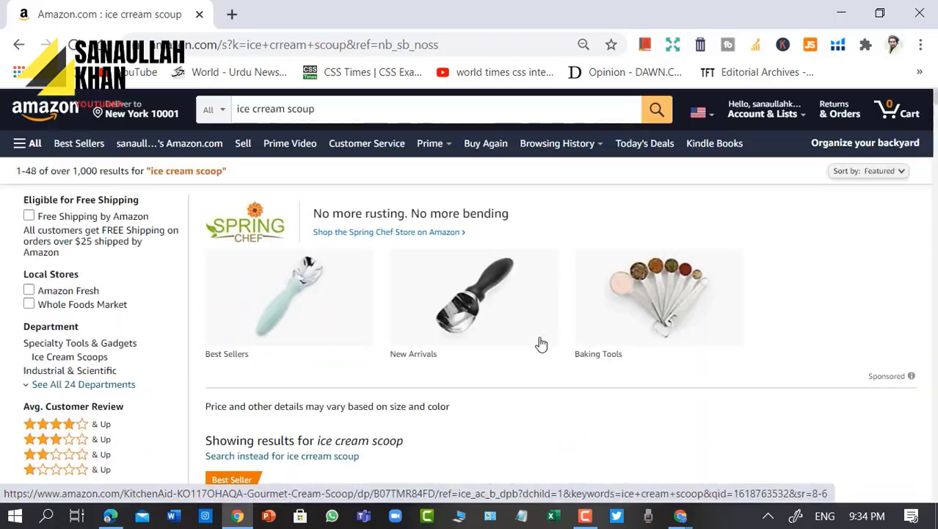
scroll(541, 344, down, 10)
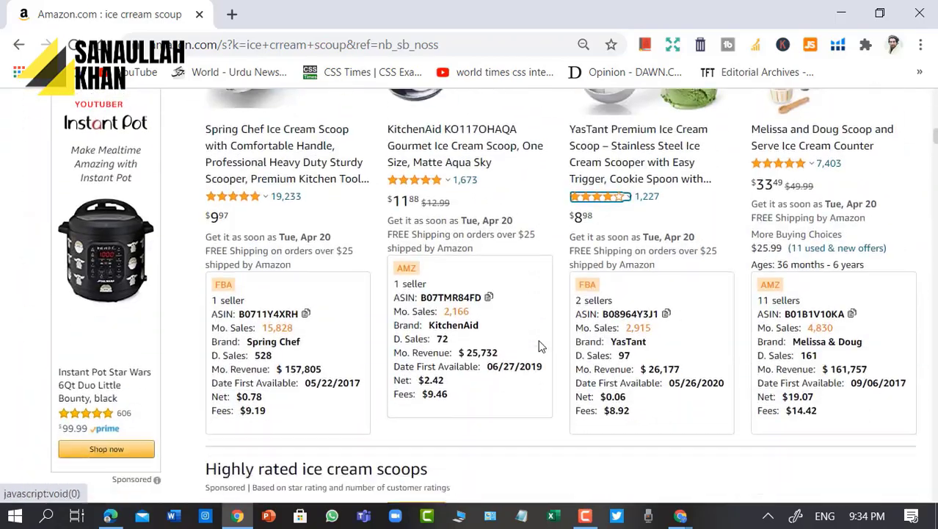
- Compare the ratings, prices and sales data of the KitchenAid and YasTant scoops with neighbouring listings, and return to Presentation1.pdf in Microsoft Edge
scroll(541, 345, up, 2)
scroll(548, 365, up, 3)
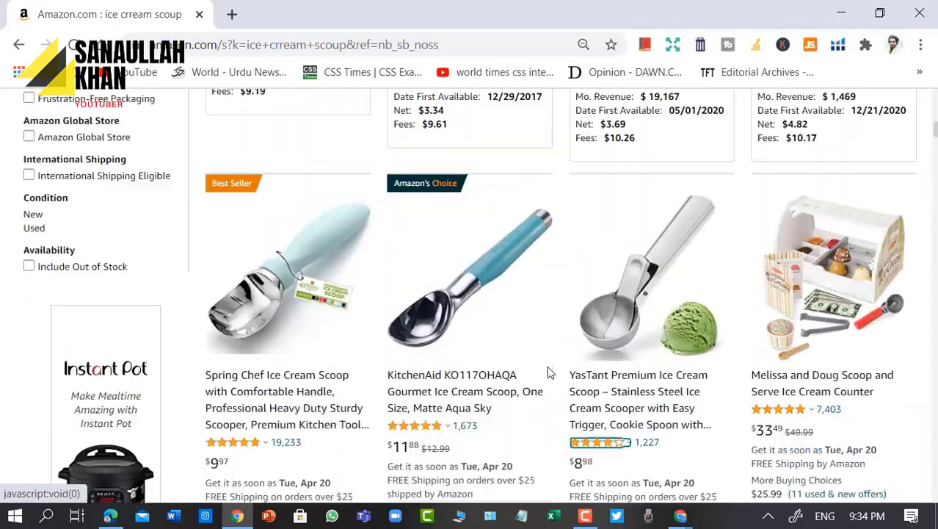
scroll(548, 372, down, 2)
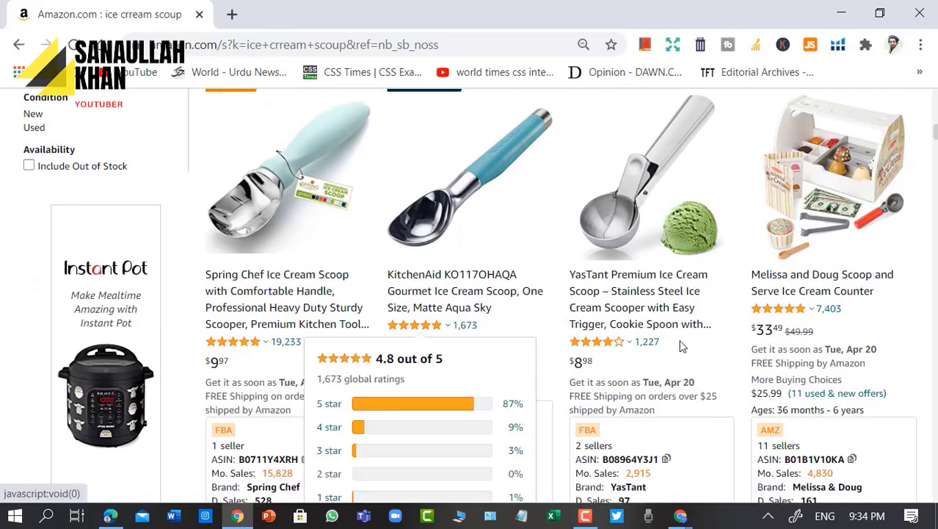
scroll(472, 301, up, 2)
scroll(509, 326, down, 1)
scroll(509, 326, down, 2)
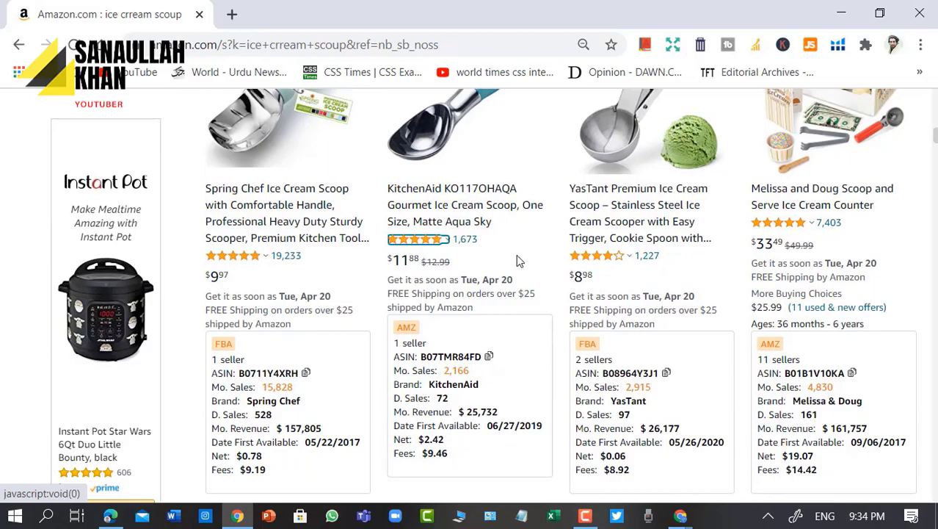
scroll(584, 310, up, 2)
scroll(585, 313, down, 2)
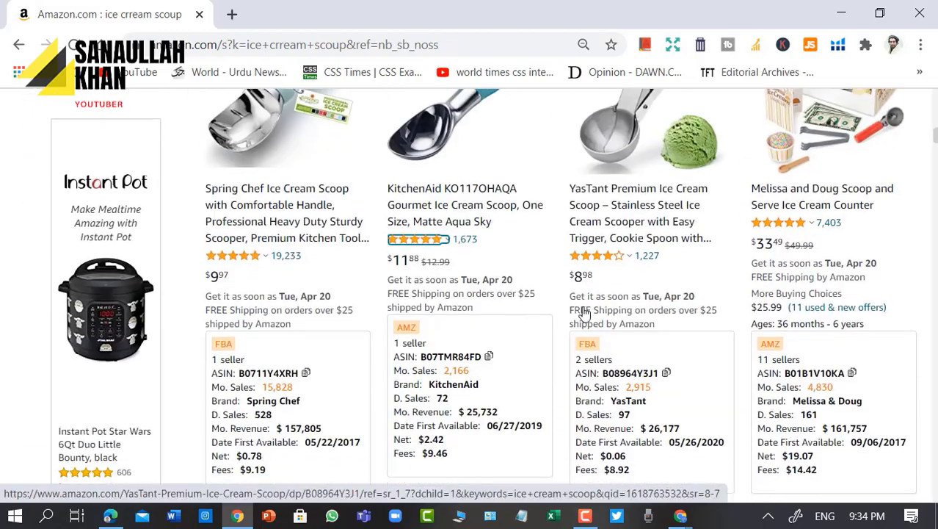
scroll(587, 315, up, 6)
scroll(621, 332, down, 10)
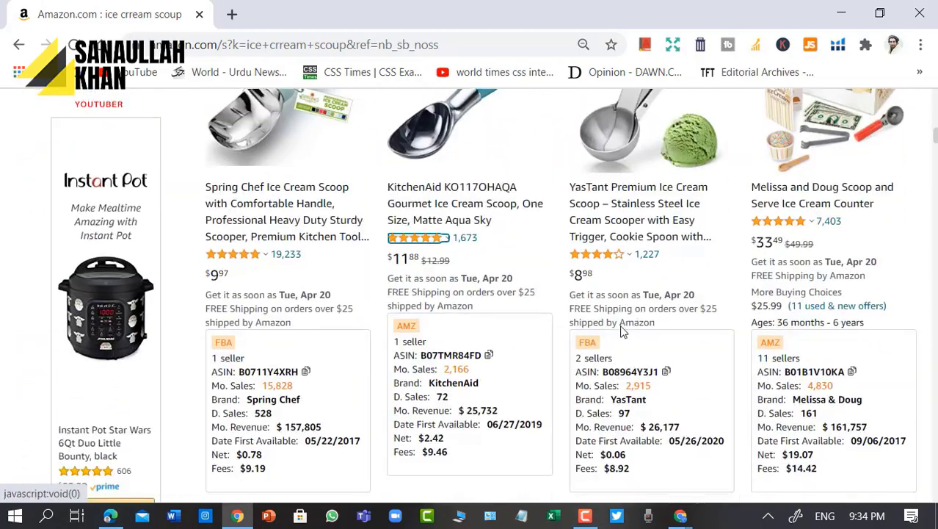
scroll(545, 327, up, 6)
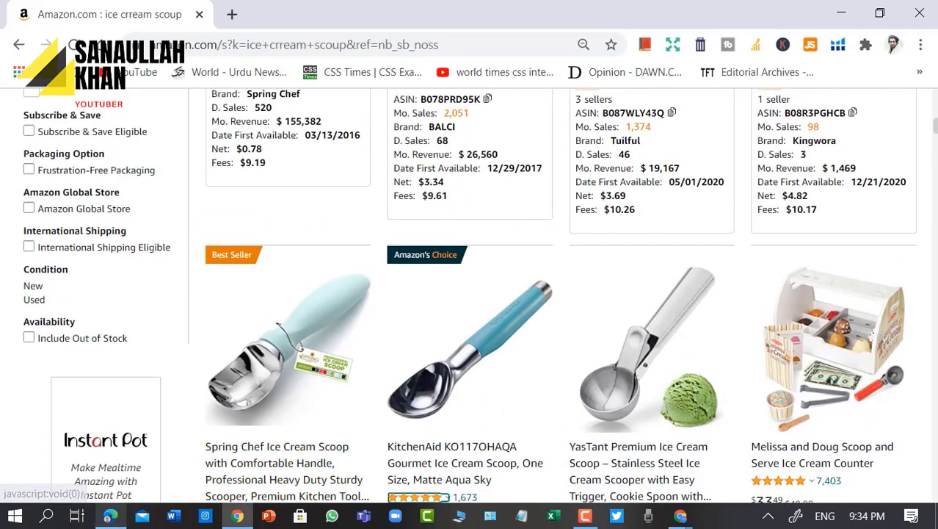
click(110, 516)
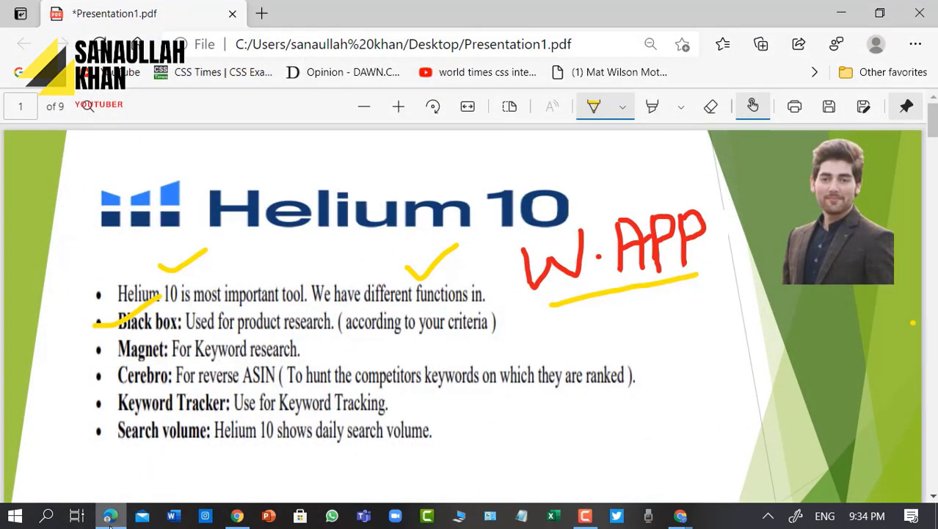
- Compare the Magnet results for "ice cream scoup" with the sales and revenue data of the scoop listings in the Amazon search results
click(237, 516)
click(681, 515)
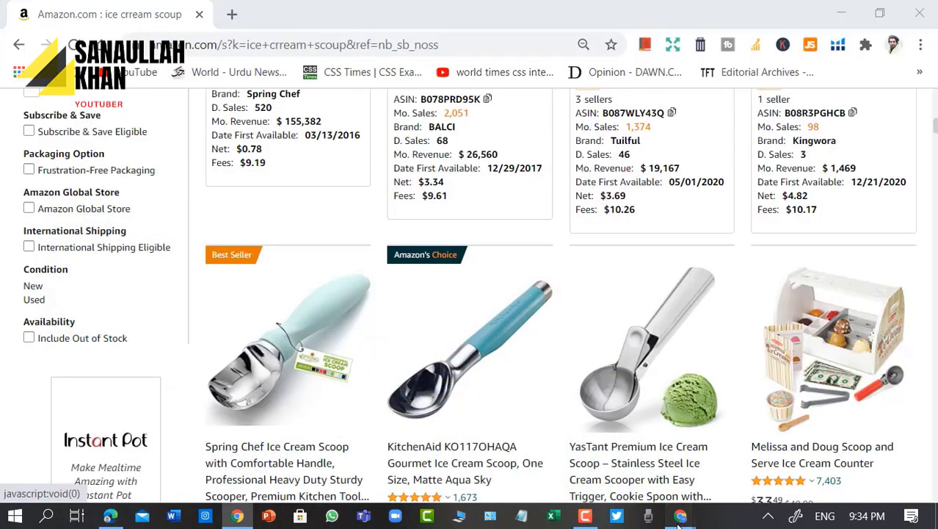
click(559, 464)
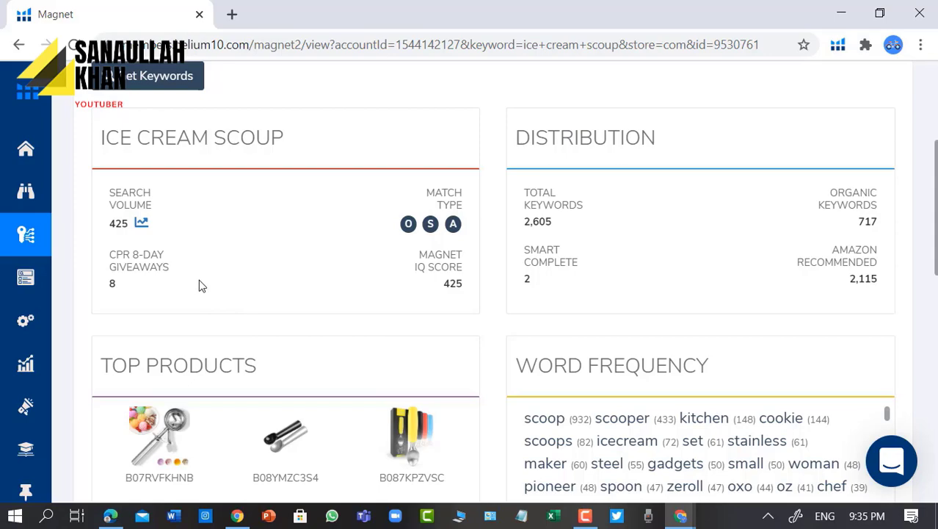
click(237, 516)
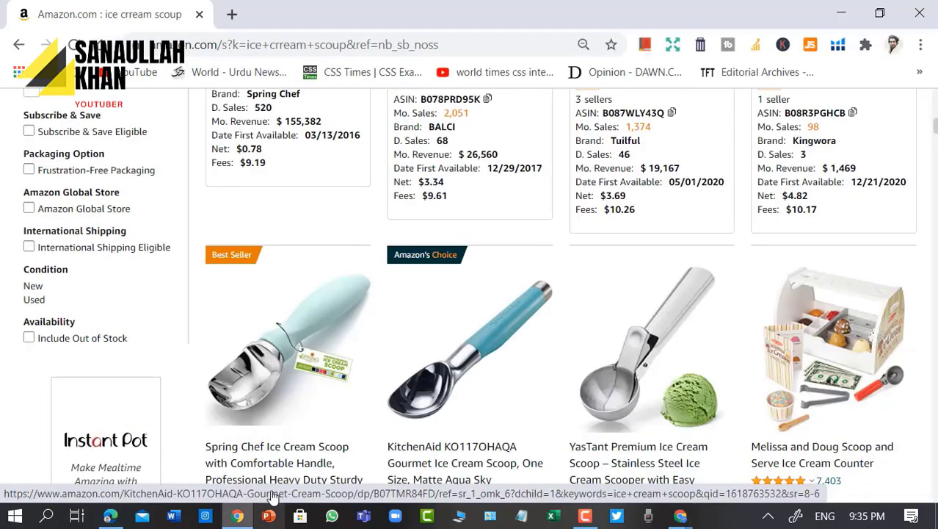
scroll(502, 412, up, 10)
scroll(506, 377, down, 10)
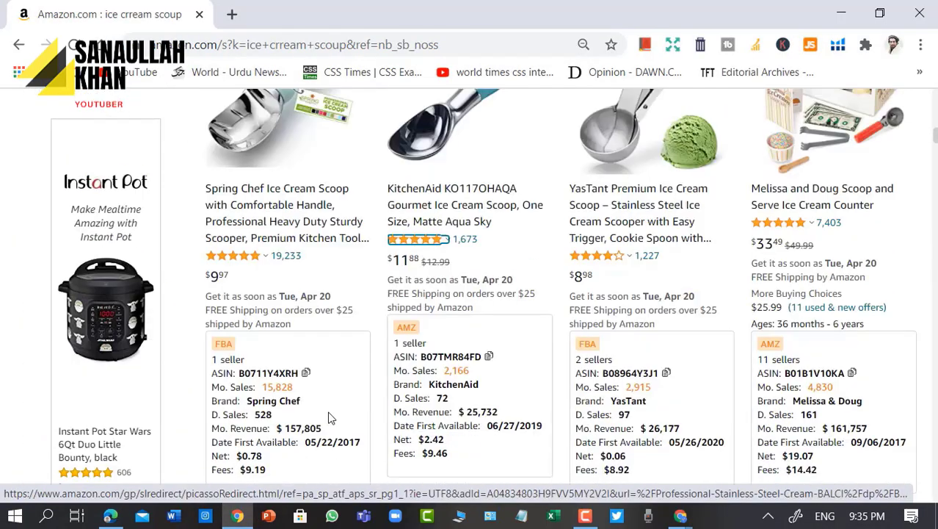
click(244, 517)
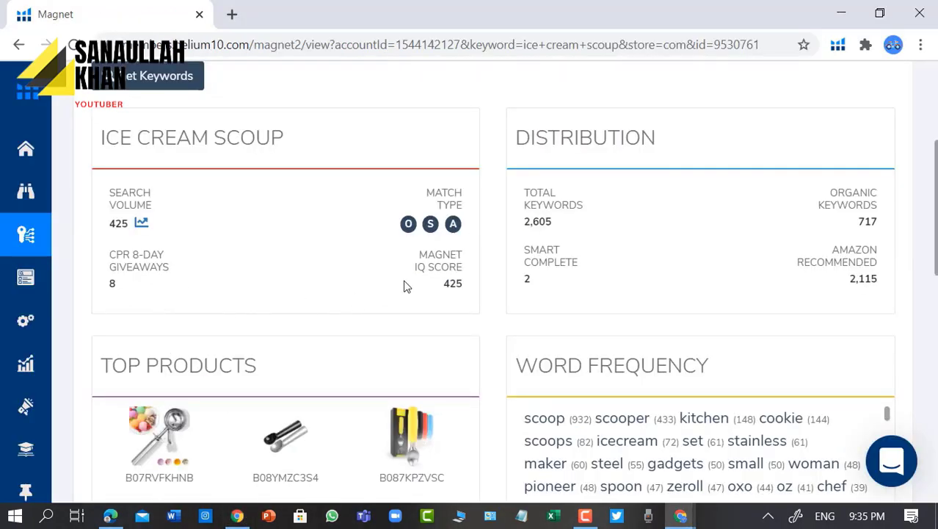
- Examine the filtered keyword table in Magnet, including the IQ score, search volume, trend and competing products of the suggested phrases
scroll(327, 302, down, 5)
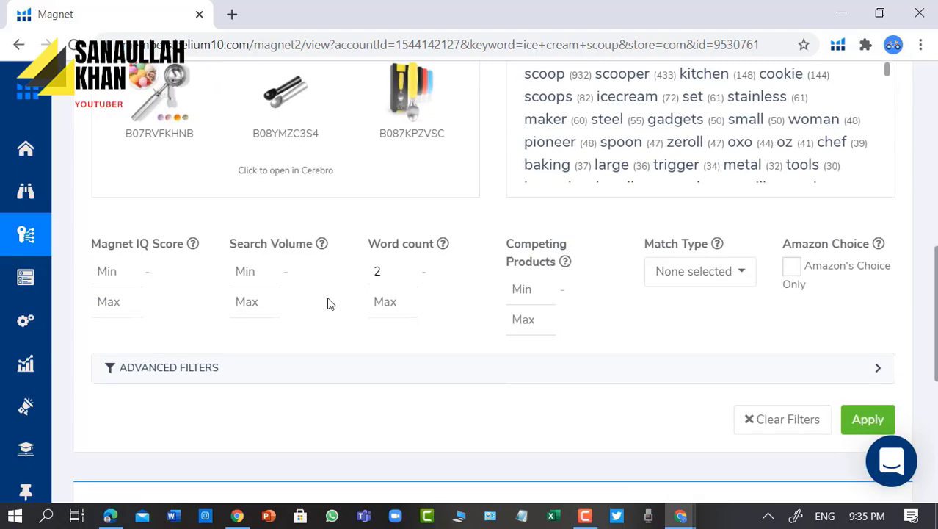
scroll(401, 299, down, 4)
scroll(401, 301, down, 5)
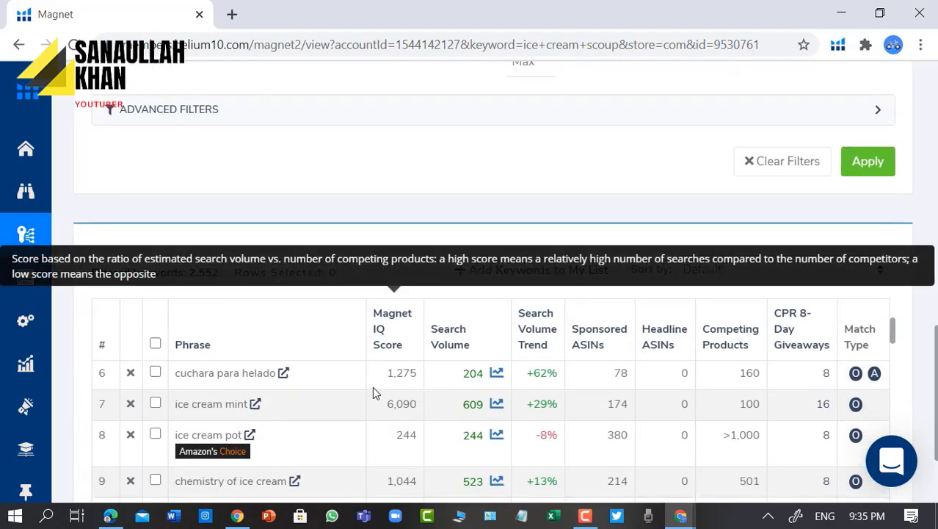
scroll(330, 449, up, 3)
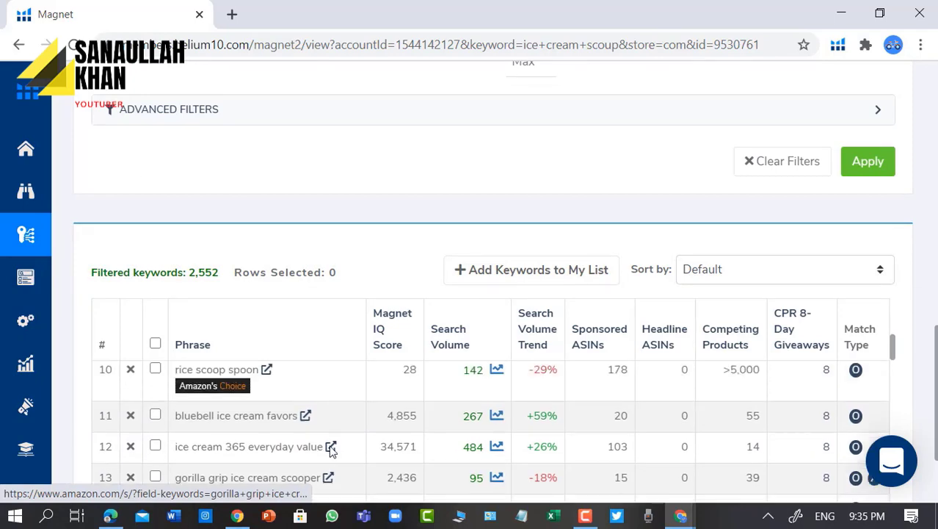
scroll(609, 408, up, 5)
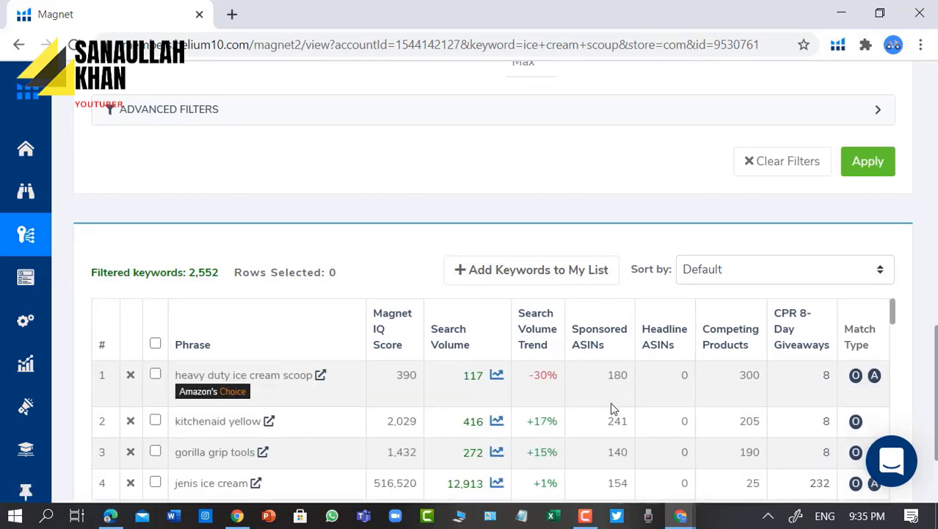
scroll(486, 408, down, 4)
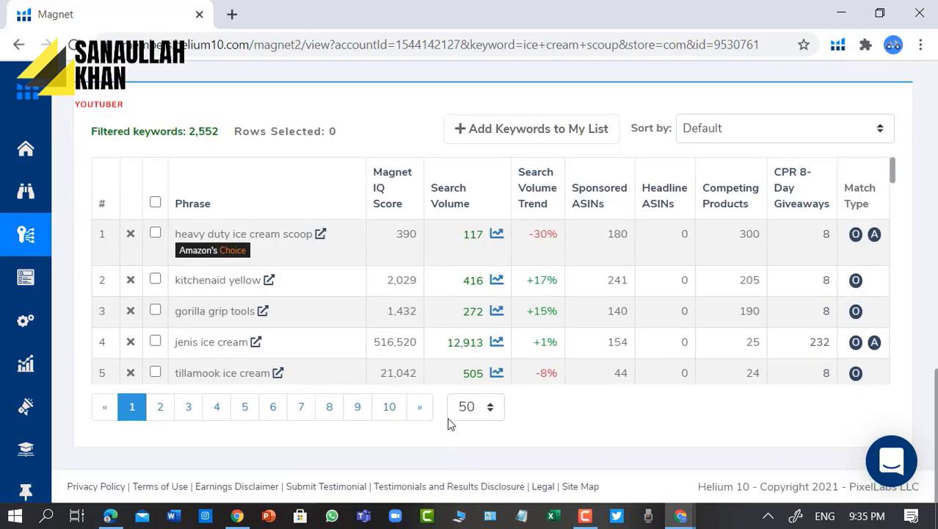
scroll(337, 303, up, 10)
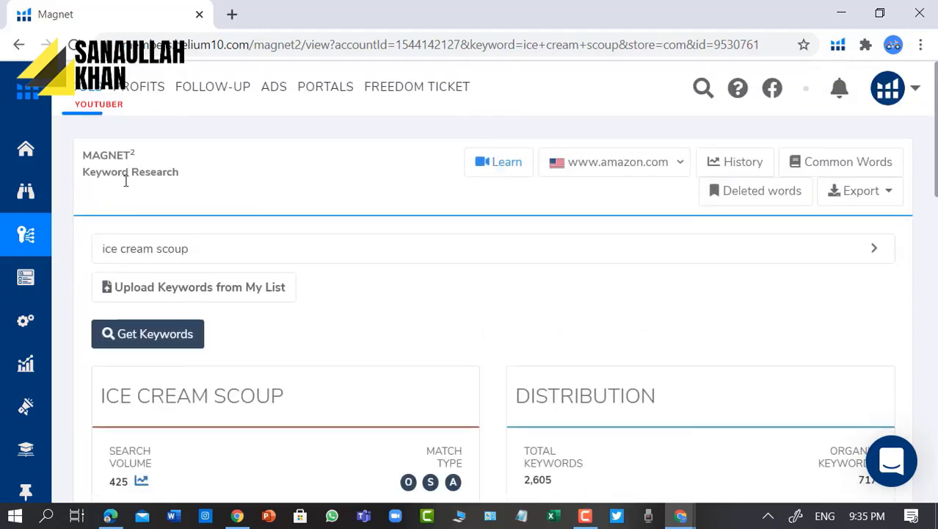
- Open the Frankenstein keyword processor and view its original keywords area, result area and output settings
mouse_move(46, 218)
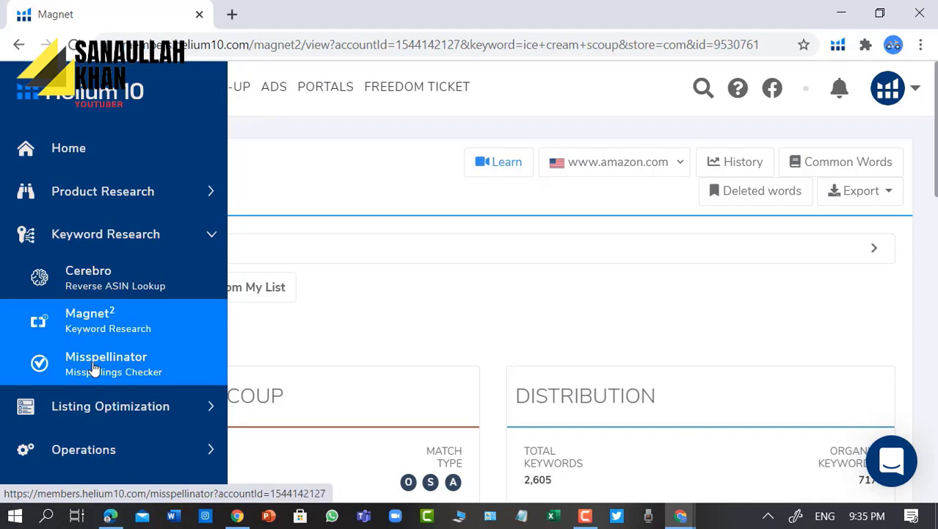
click(208, 412)
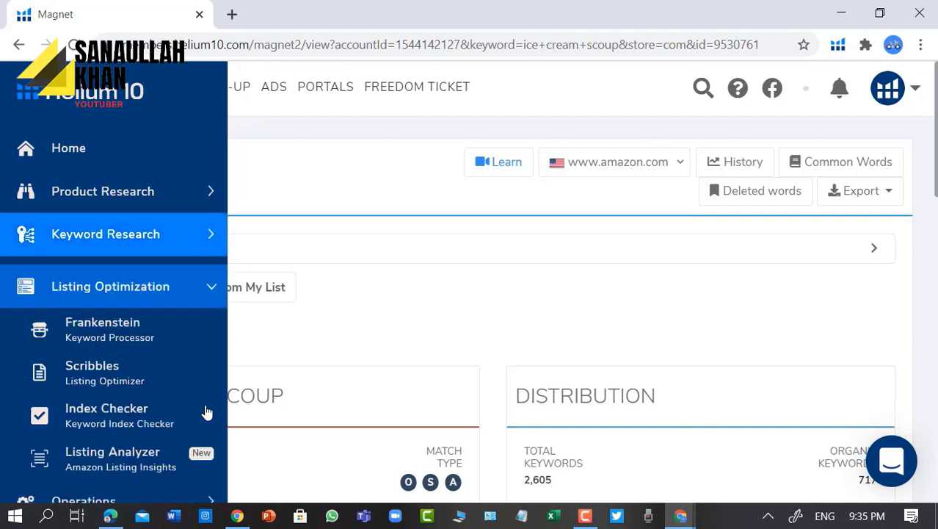
click(141, 323)
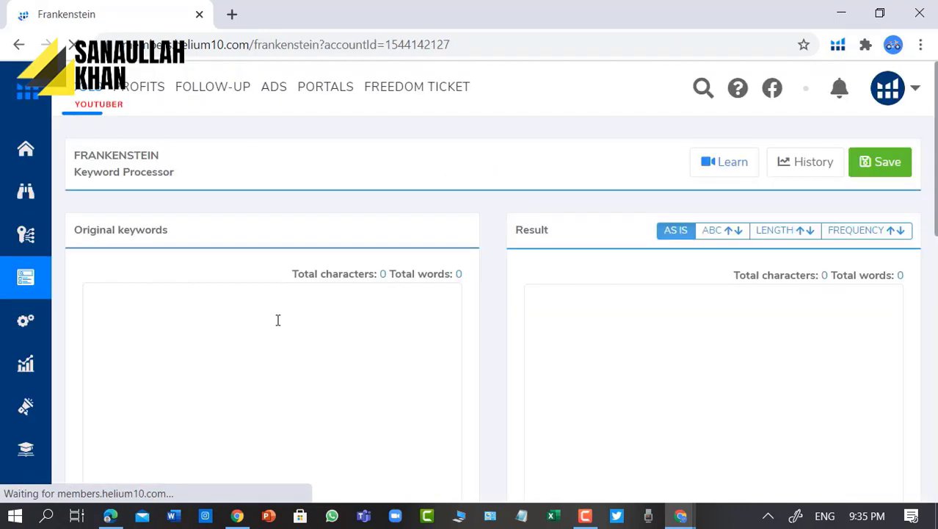
scroll(411, 298, down, 2)
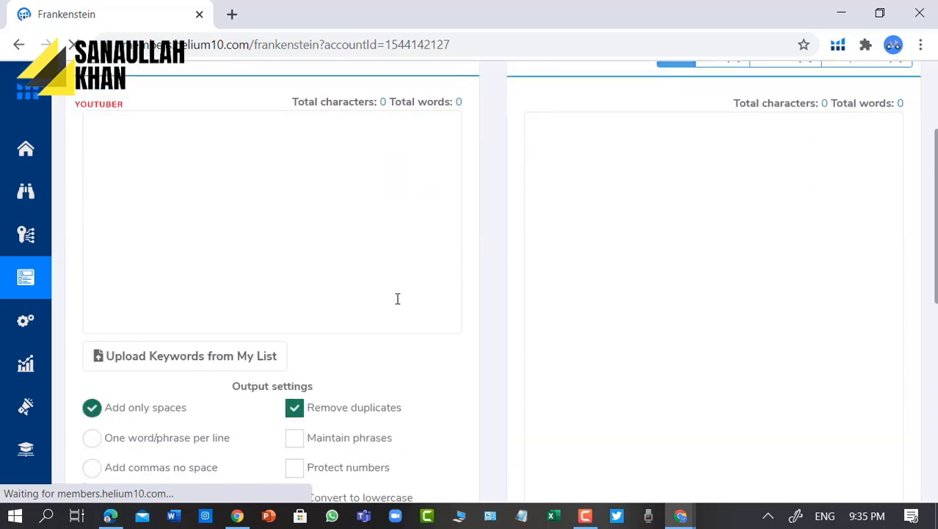
scroll(397, 296, up, 1)
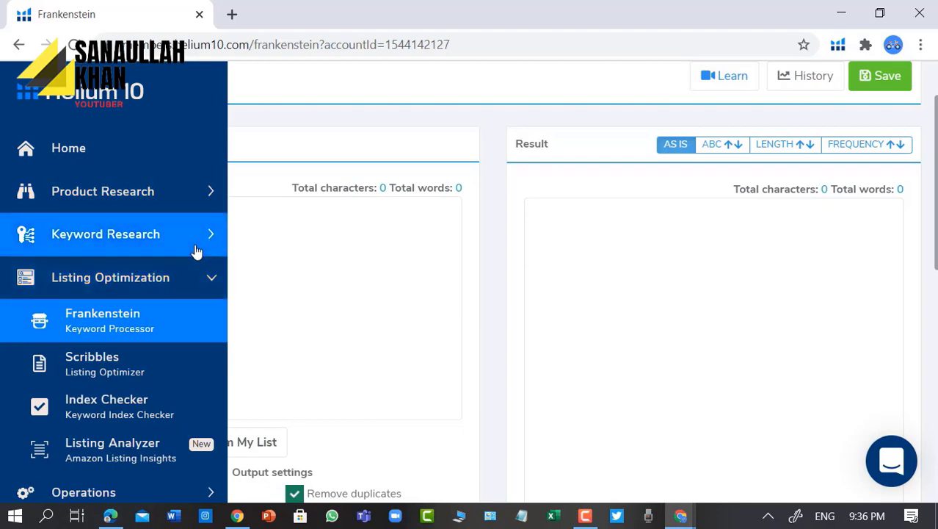
- Open the Cerebro reverse ASIN lookup and get keywords for the product ASIN B08K3KKQSJ
click(205, 237)
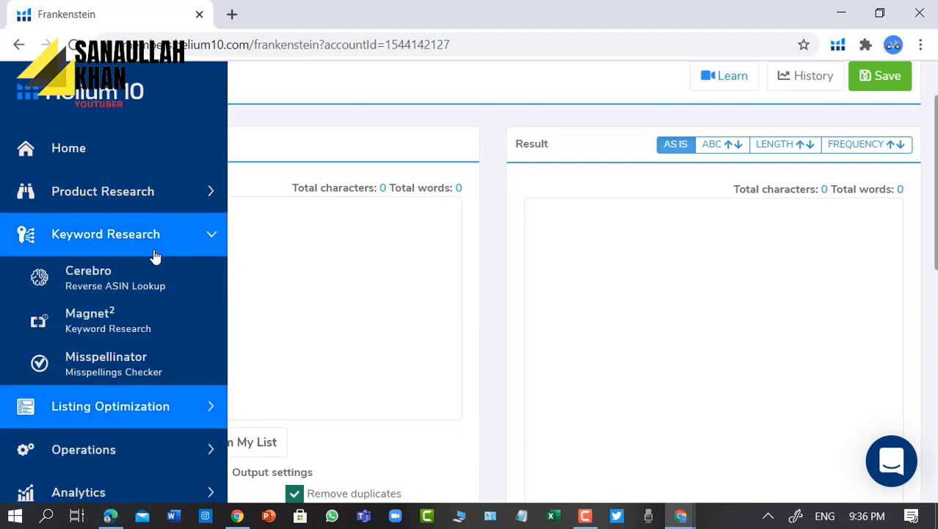
click(205, 285)
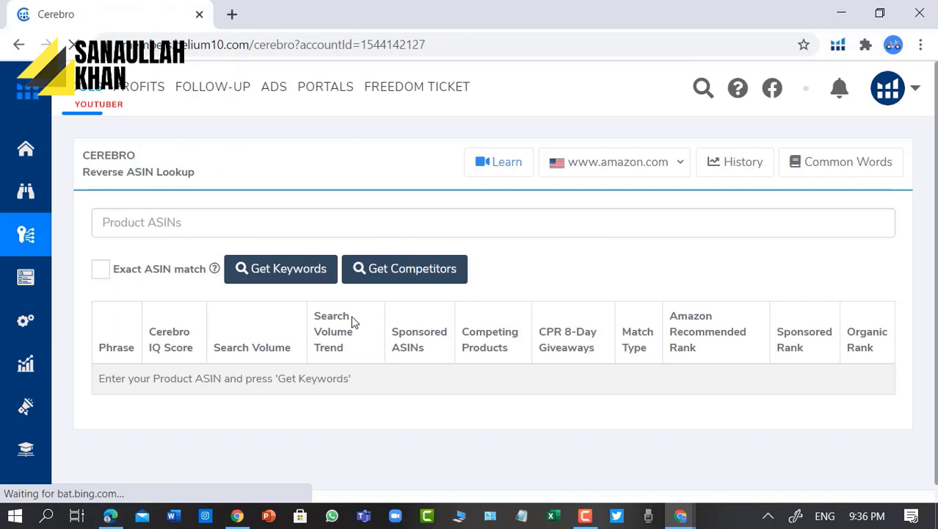
click(172, 220)
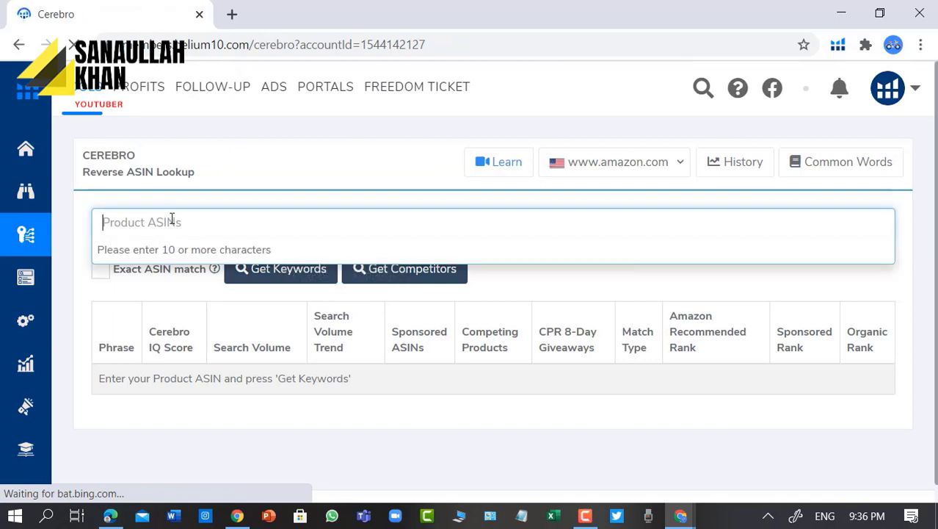
text(B08K3KKQSJ)
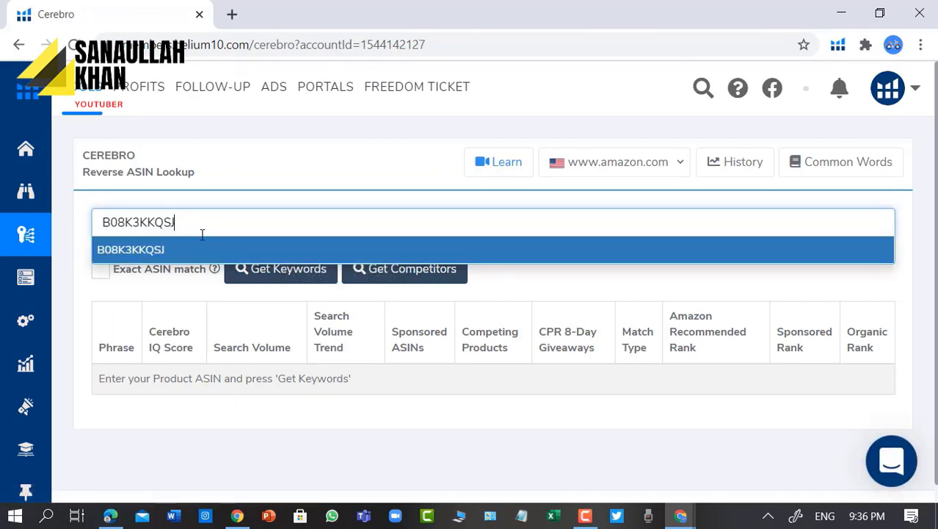
click(244, 270)
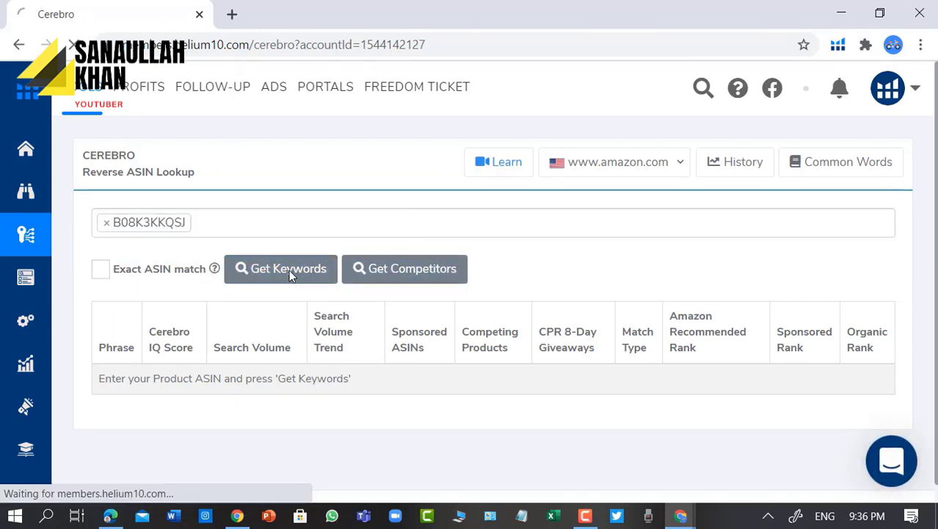
click(100, 268)
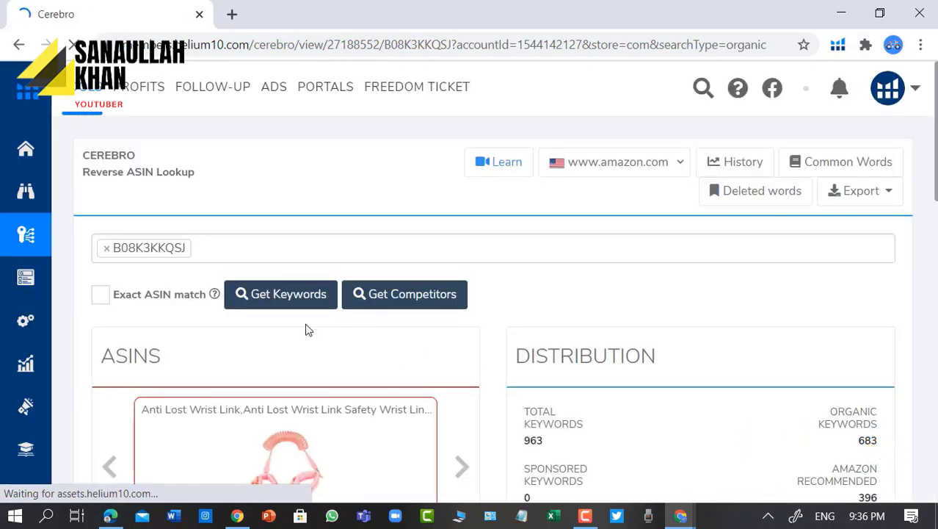
- Review the Cerebro results for the ASIN, from the filters to the phrases with their search volumes and organic ranks
scroll(323, 326, down, 3)
scroll(350, 321, down, 10)
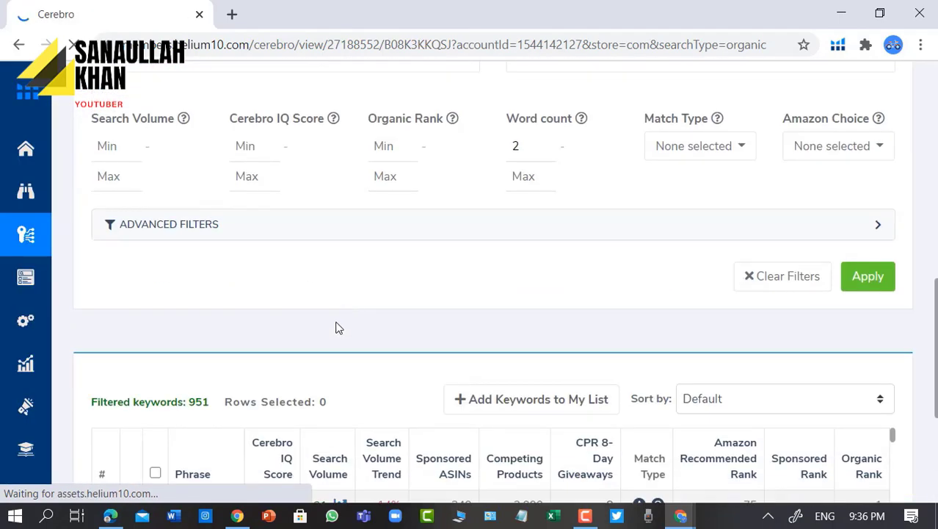
scroll(329, 341, down, 8)
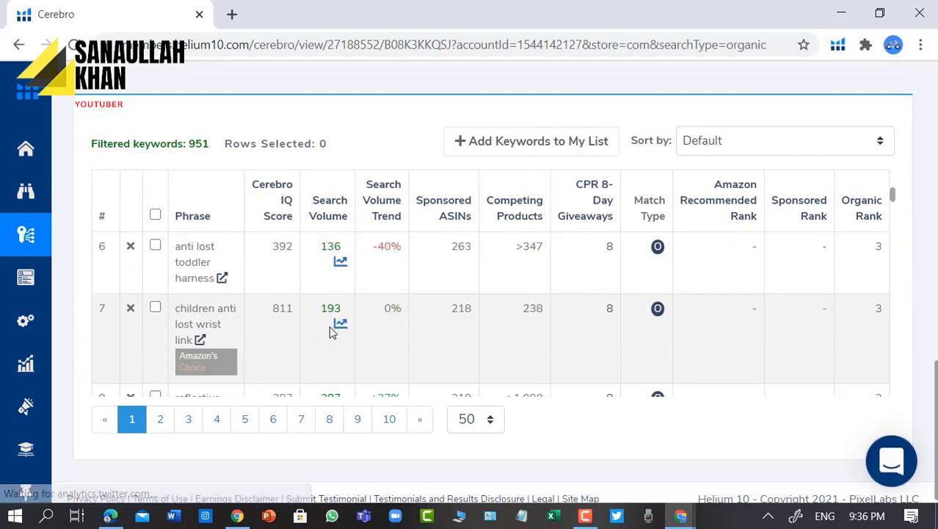
scroll(329, 332, down, 10)
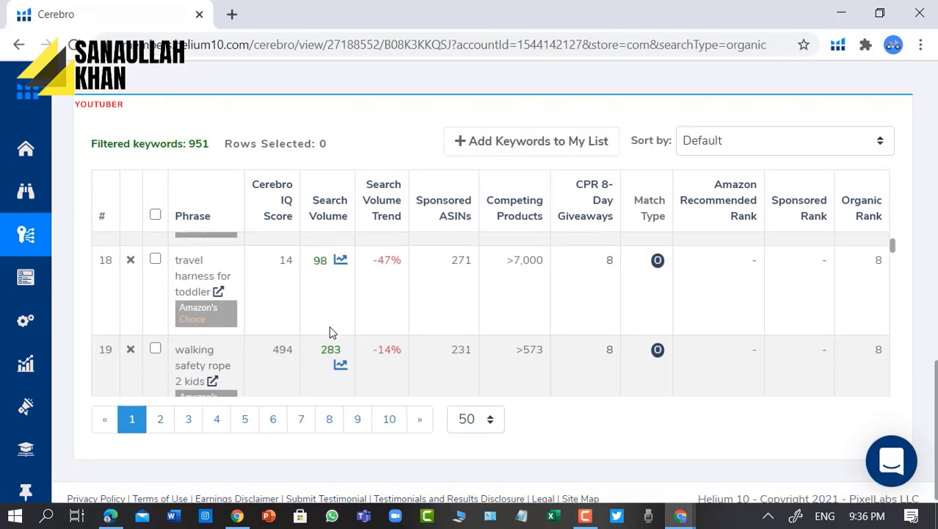
scroll(328, 332, up, 15)
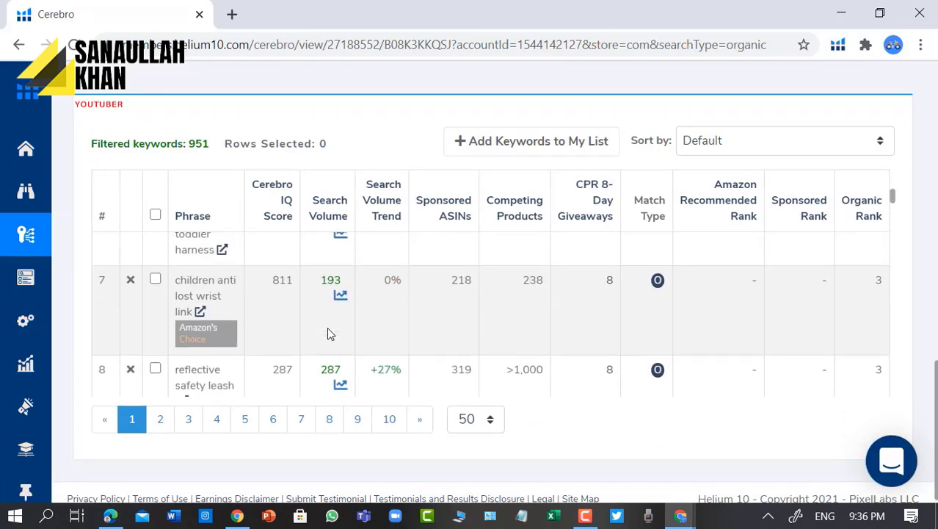
scroll(245, 309, up, 2)
scroll(245, 335, down, 10)
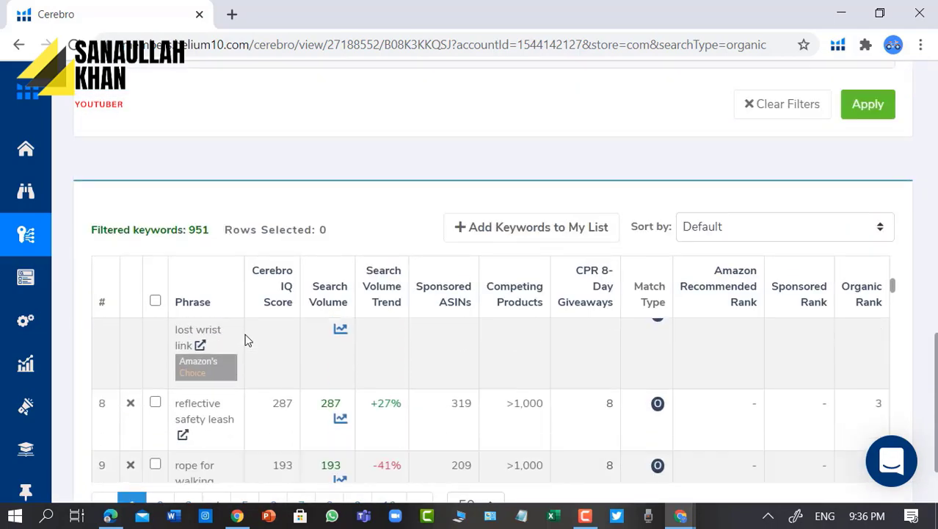
scroll(230, 369, up, 6)
scroll(204, 150, up, 15)
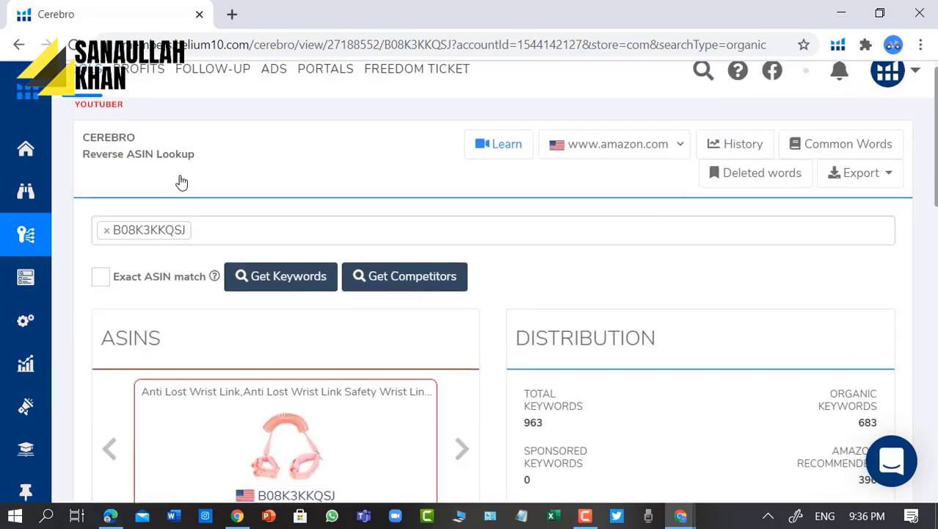
- Go through further phrases in the Cerebro keyword table, checking their match types, competing products and CPR giveaways
scroll(180, 182, down, 15)
scroll(250, 426, down, 8)
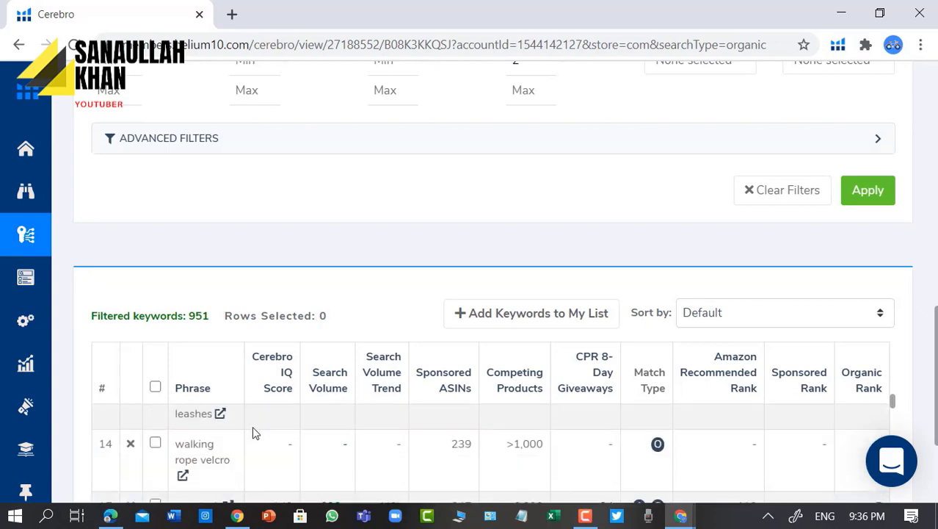
scroll(295, 397, down, 10)
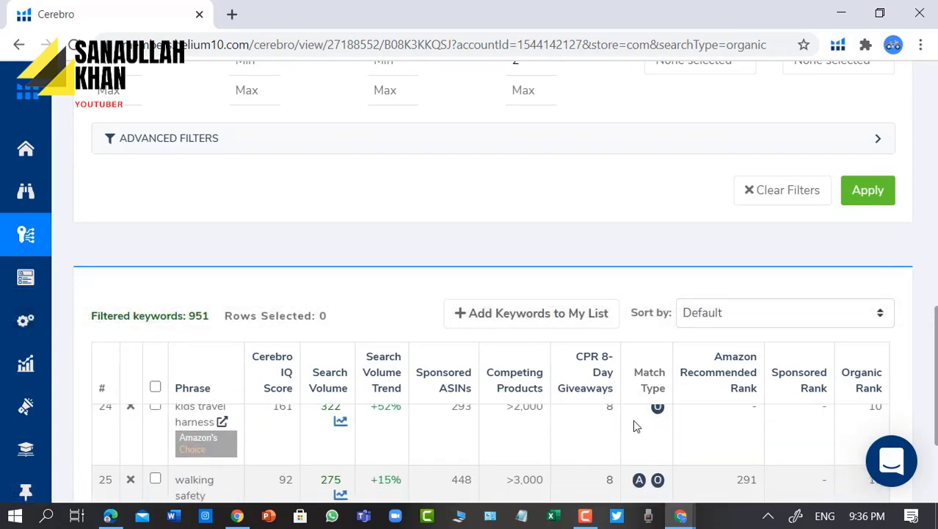
scroll(235, 313, down, 2)
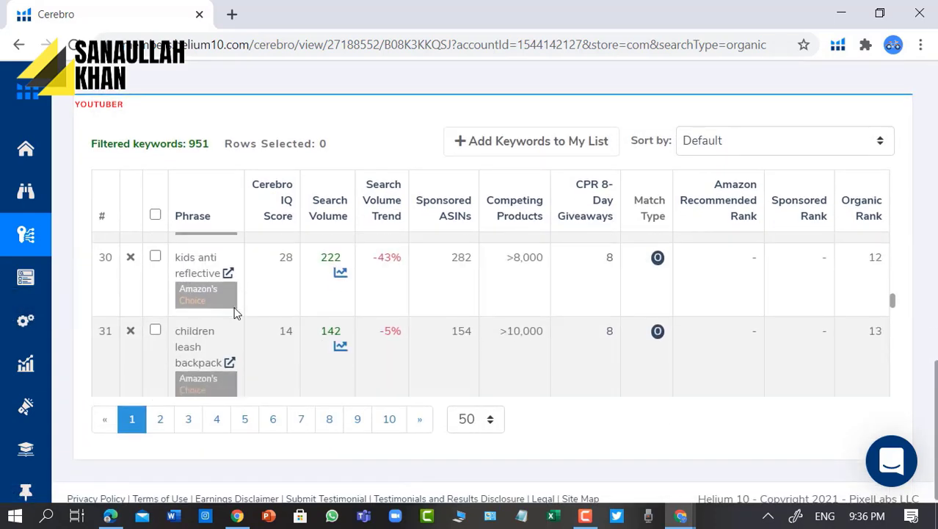
scroll(334, 347, up, 4)
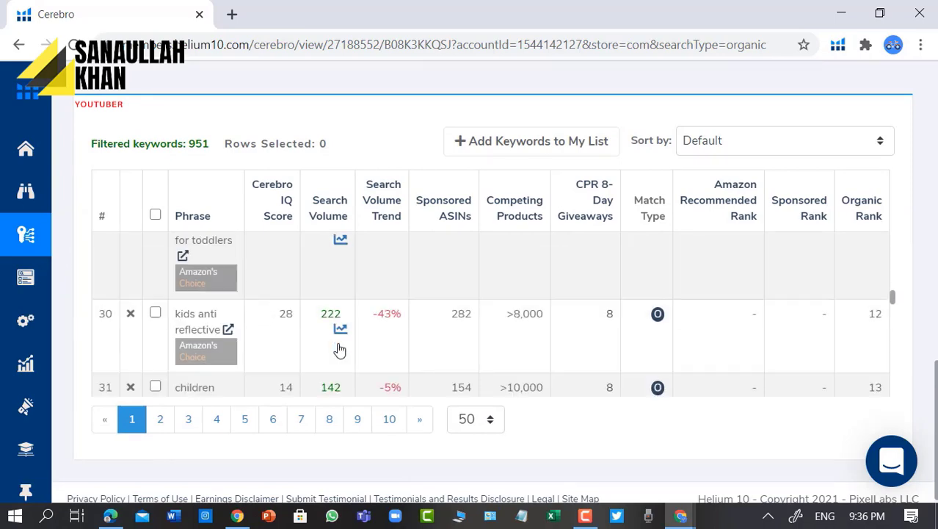
scroll(340, 350, up, 15)
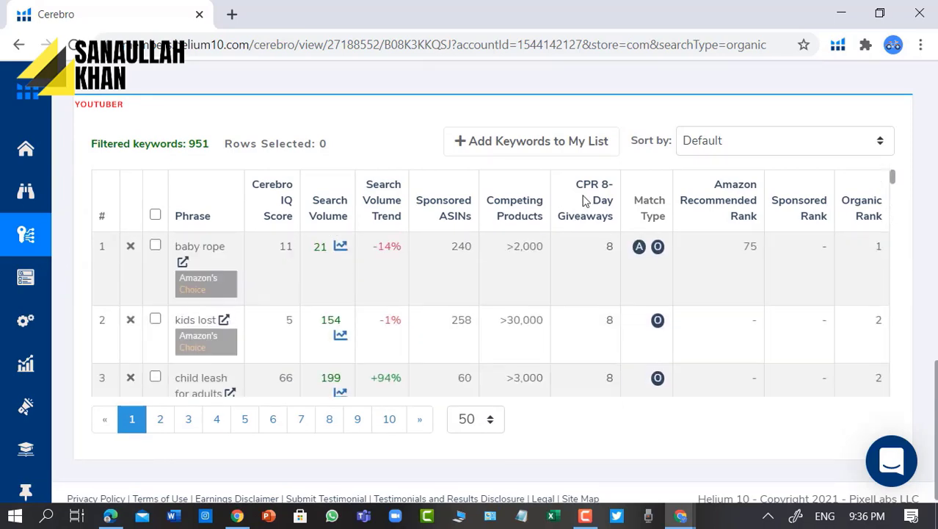
- Export the Cerebro keywords for the ASIN to Frankenstein and view the imported original keywords
scroll(727, 280, up, 8)
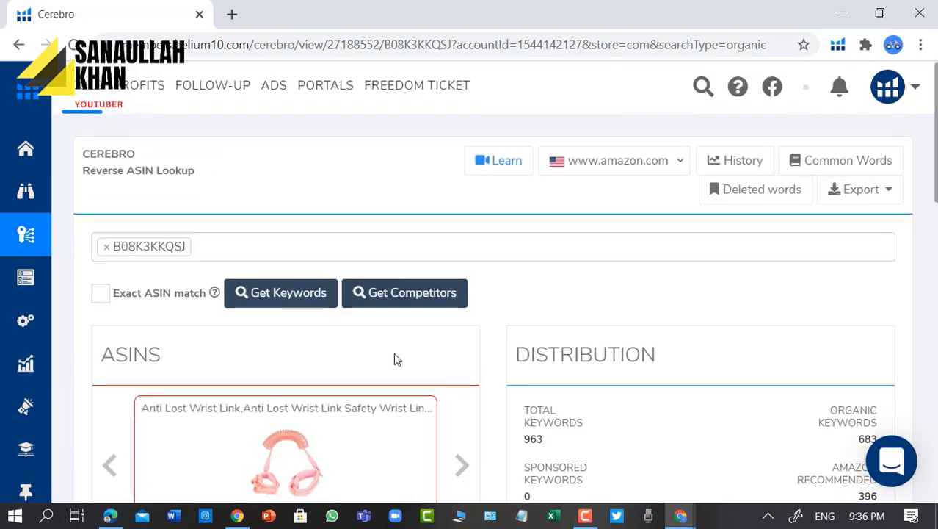
click(888, 194)
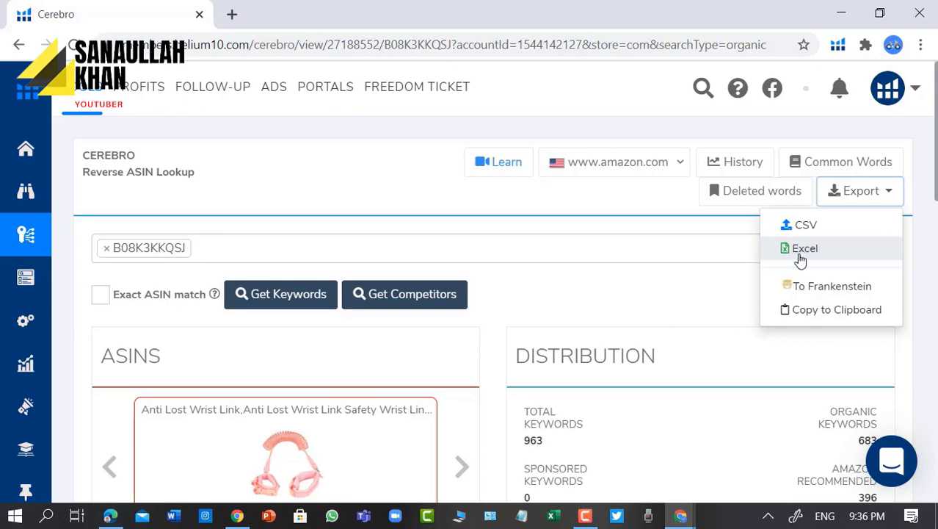
click(822, 286)
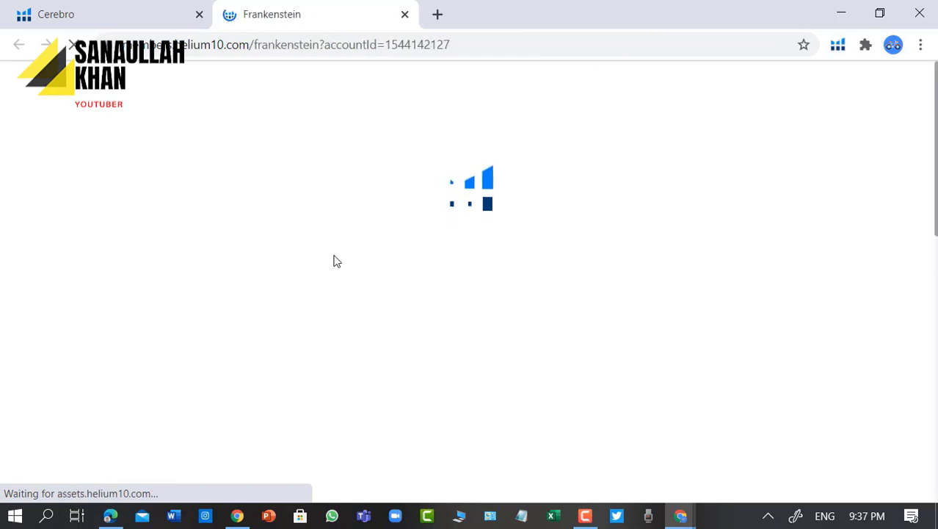
scroll(272, 382, down, 3)
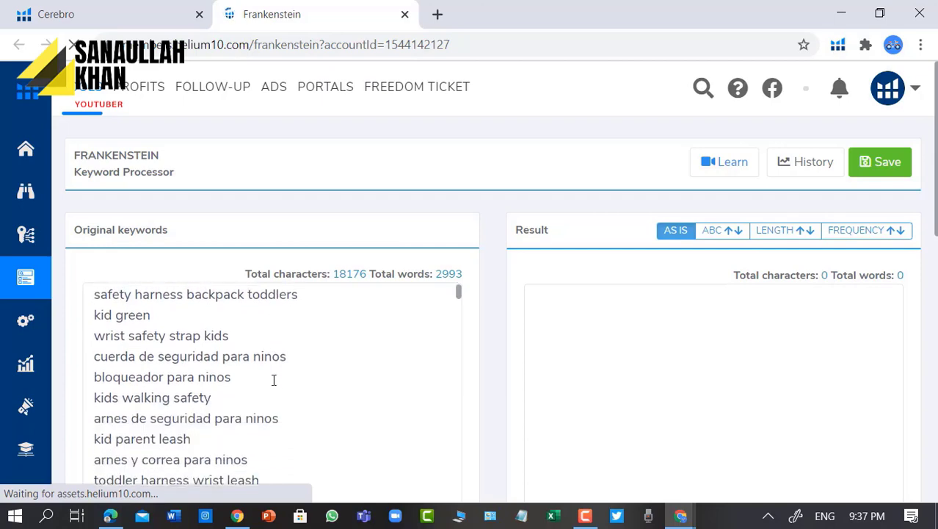
scroll(273, 379, up, 3)
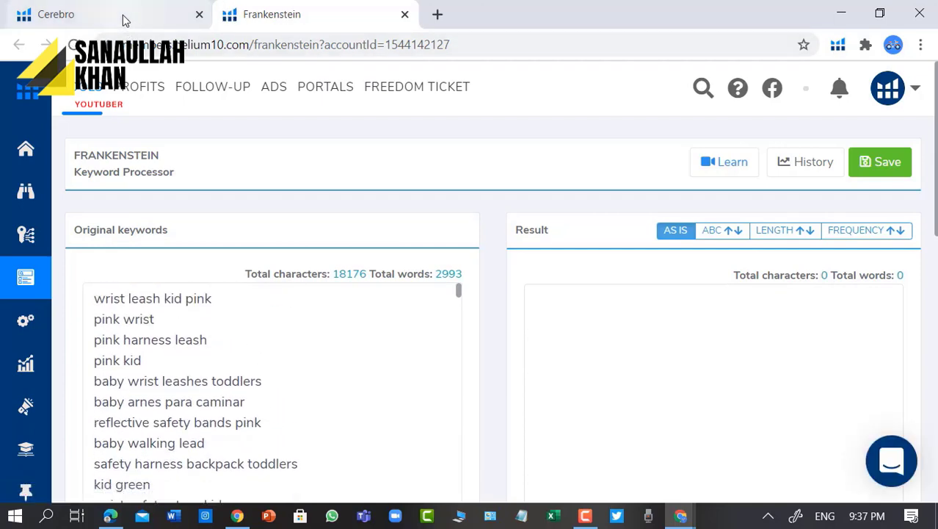
- Go back to Cerebro to recheck the keyword table and word frequency, and return to Frankenstein
click(122, 15)
scroll(217, 399, down, 3)
scroll(217, 399, down, 10)
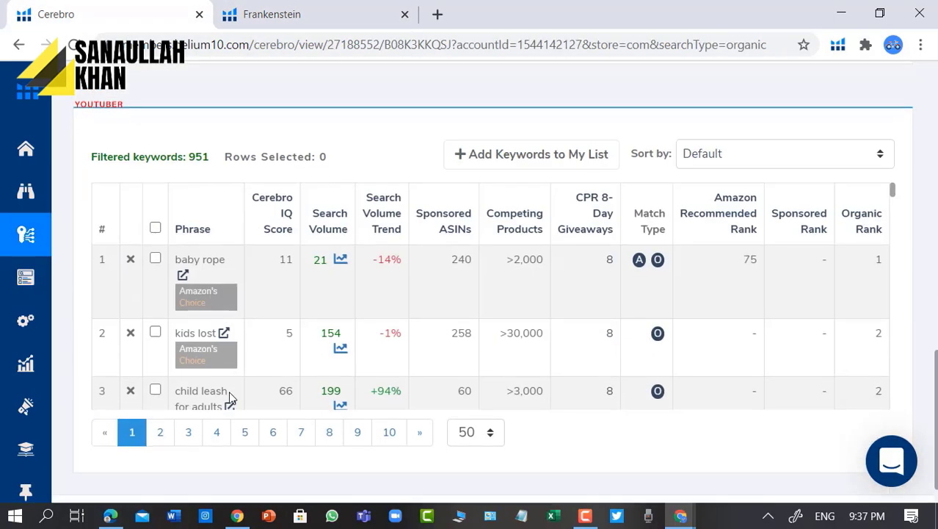
scroll(252, 299, up, 10)
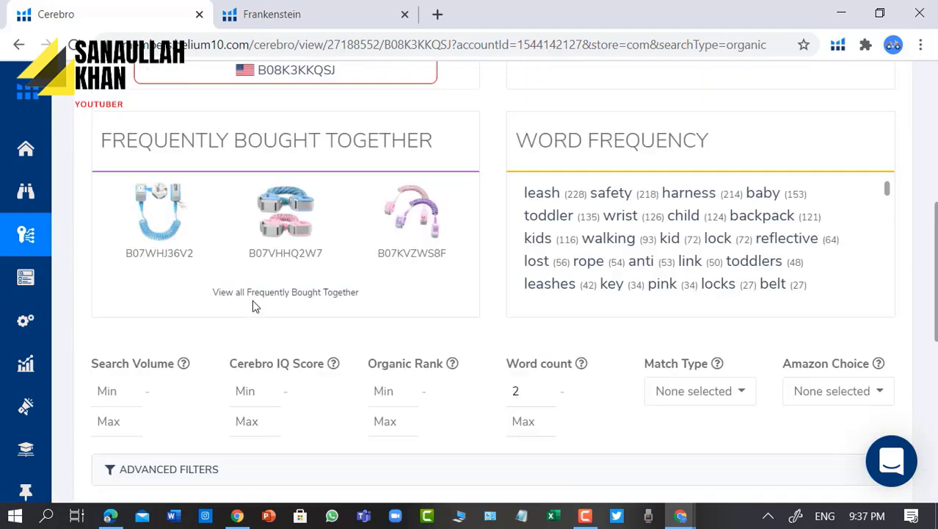
scroll(264, 220, up, 2)
click(270, 18)
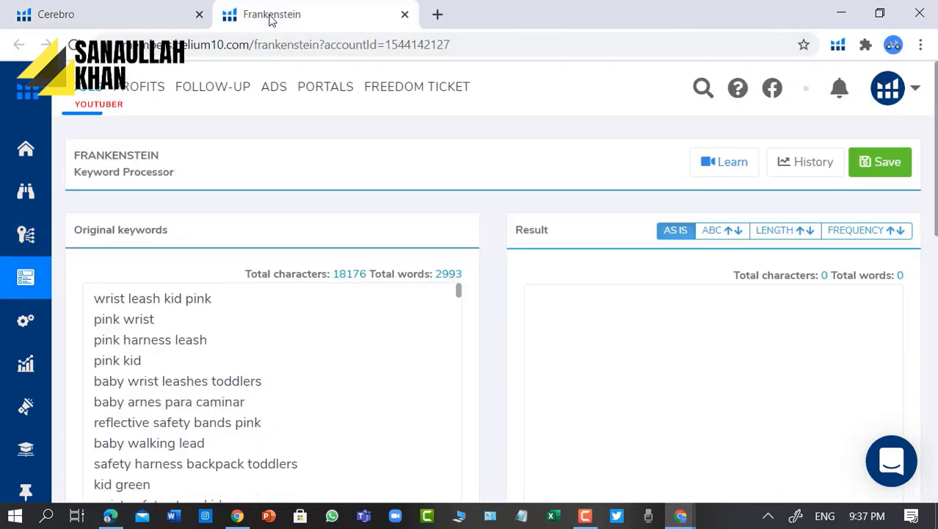
- Set the Frankenstein output to one word/phrase per line and view the processed result list
scroll(230, 365, down, 10)
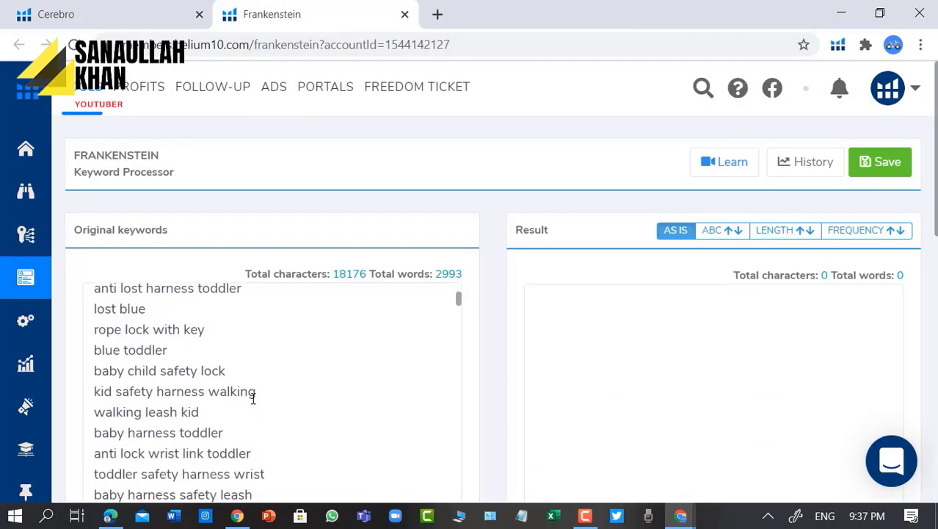
scroll(295, 438, down, 6)
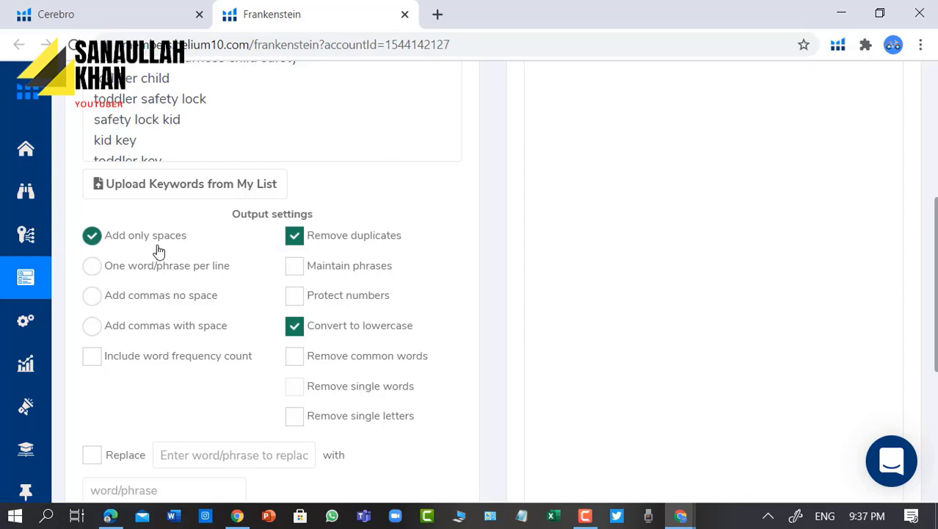
click(92, 268)
scroll(588, 233, up, 5)
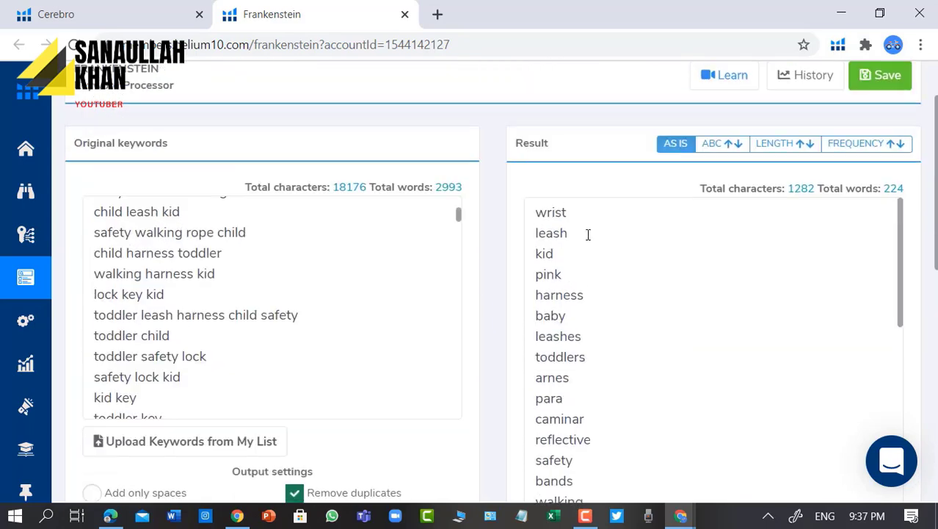
scroll(644, 279, down, 3)
scroll(644, 293, down, 10)
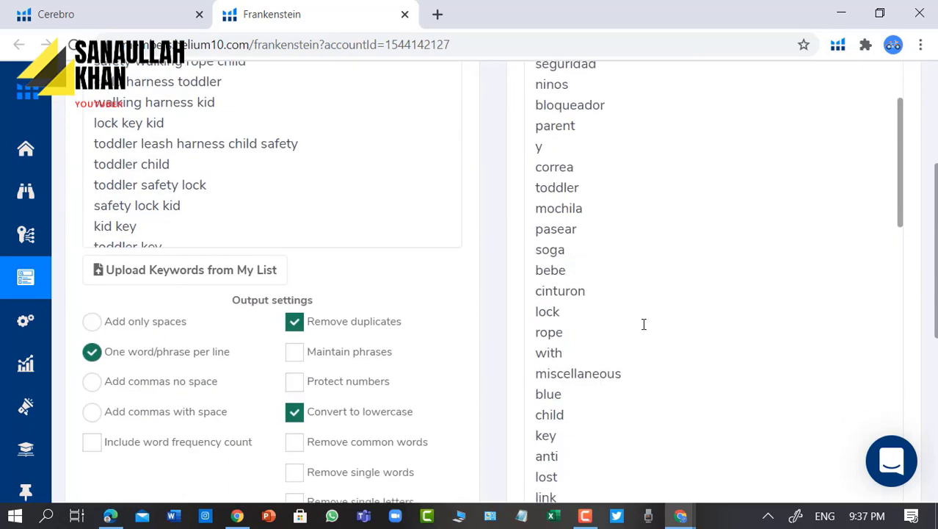
- Try the Protect numbers output setting and turn it off again
click(294, 383)
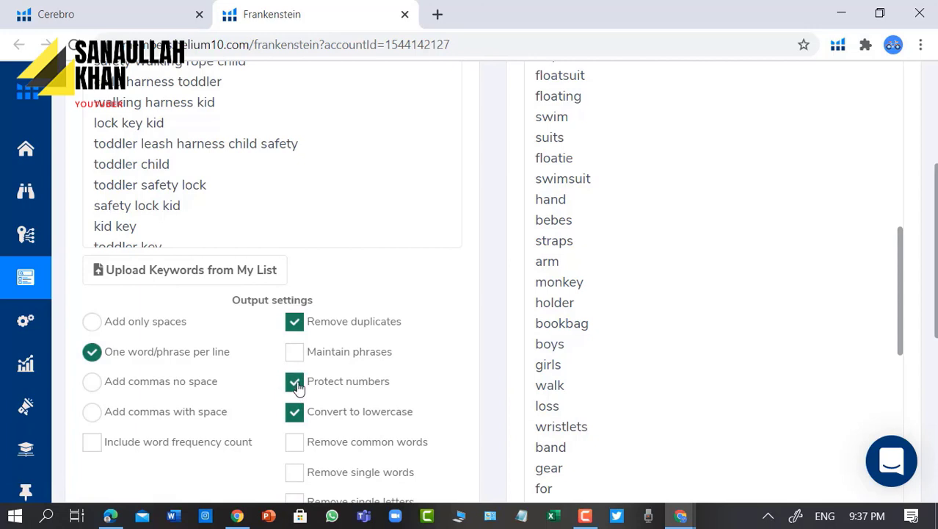
click(297, 387)
scroll(654, 309, down, 4)
scroll(655, 302, up, 6)
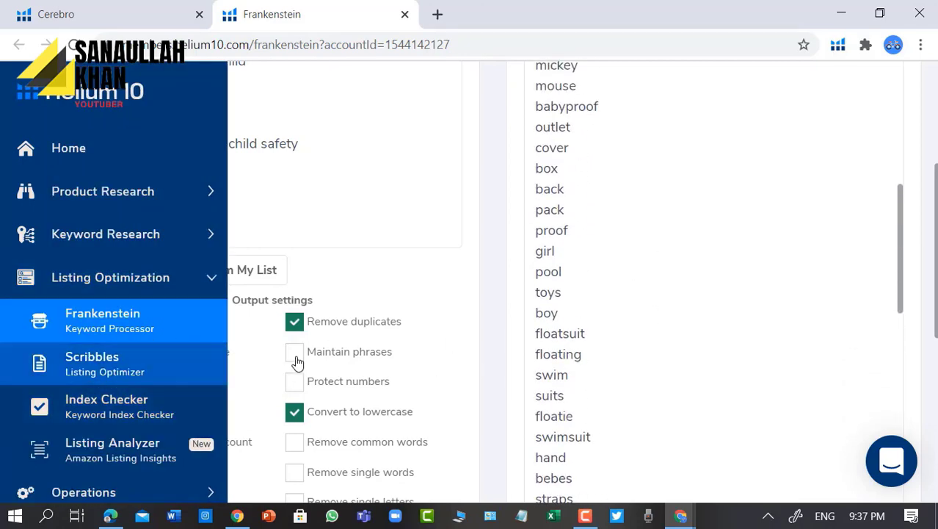
- Compare the single-word result list with the original keyword phrases in Frankenstein
scroll(367, 389, down, 4)
scroll(570, 332, up, 6)
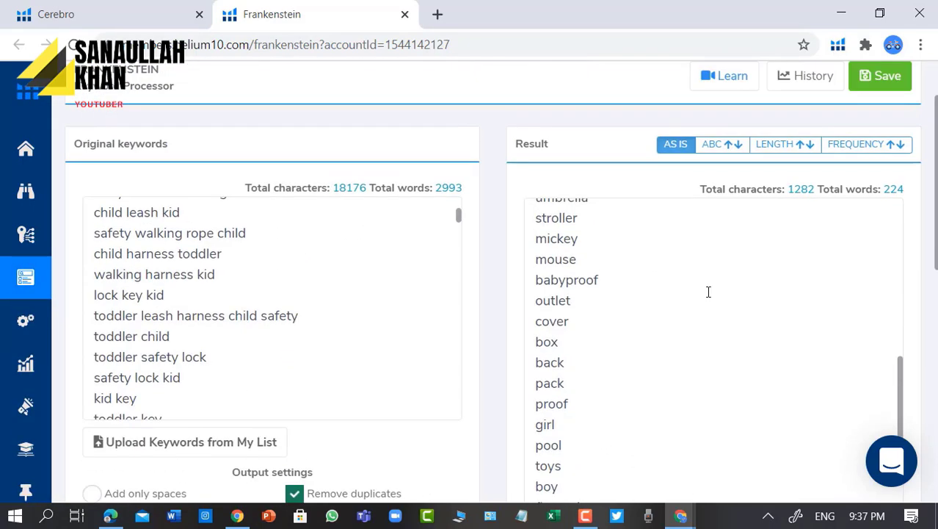
scroll(664, 379, up, 7)
scroll(661, 381, up, 6)
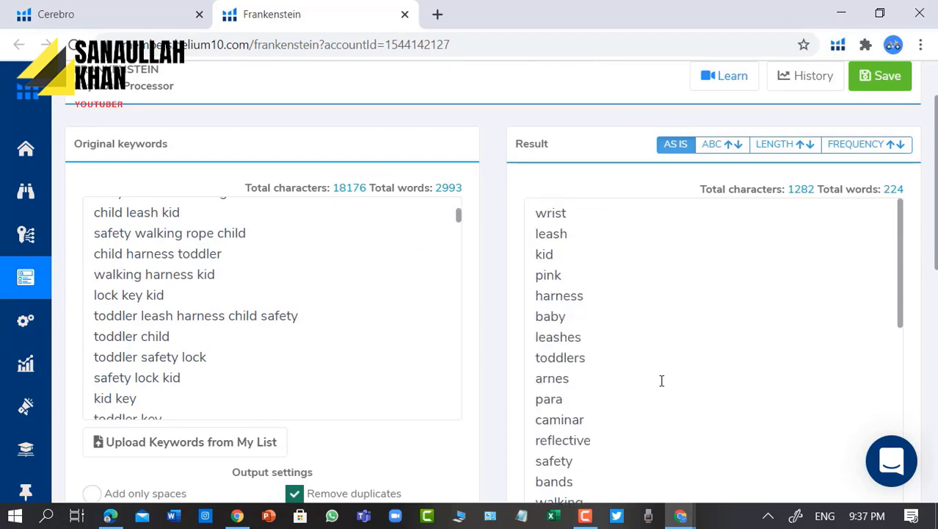
scroll(662, 380, up, 2)
scroll(662, 380, down, 10)
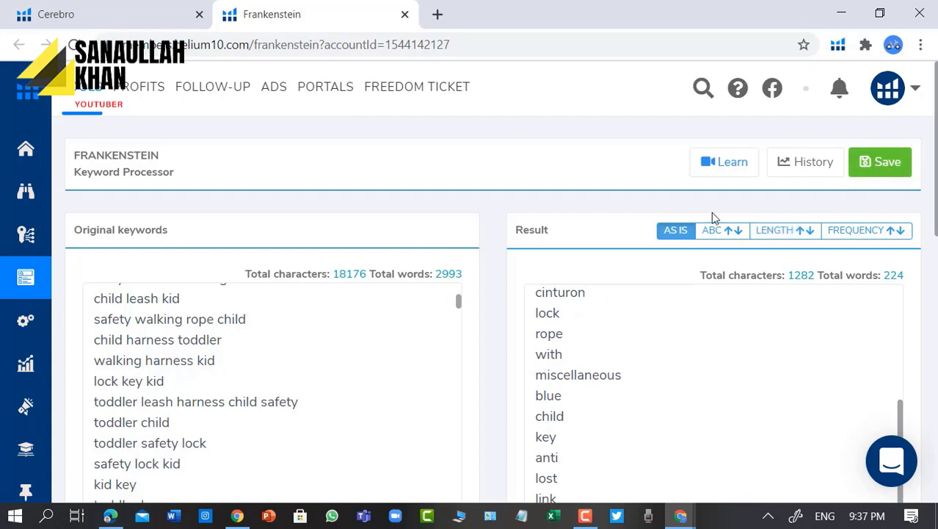
scroll(585, 403, down, 3)
scroll(383, 393, down, 7)
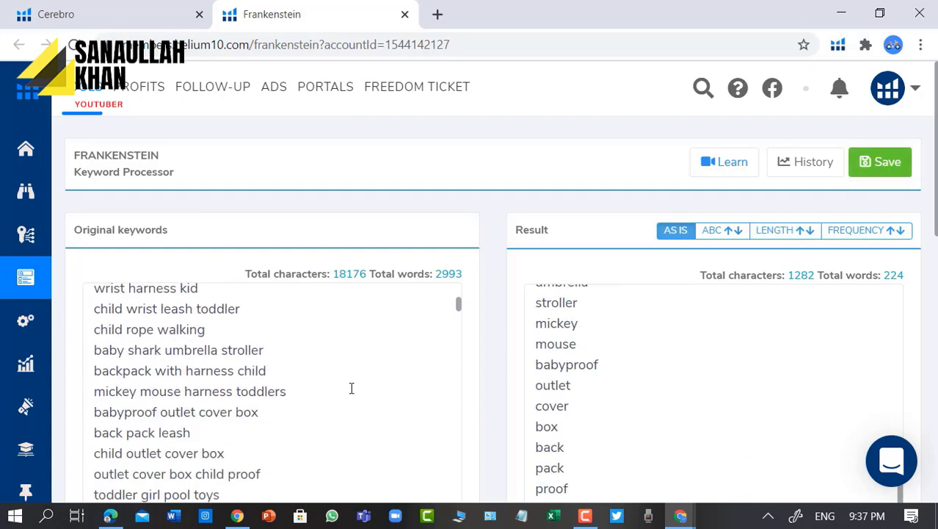
scroll(611, 392, down, 10)
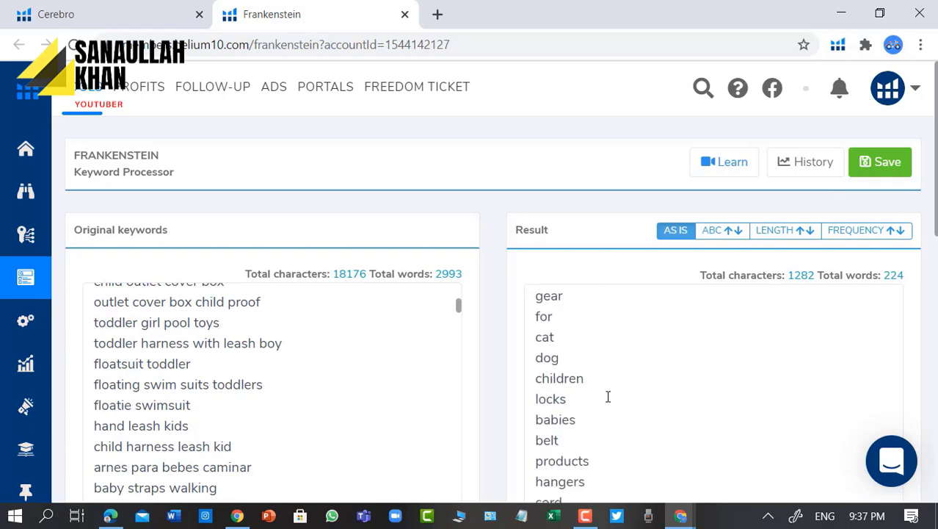
scroll(275, 406, down, 2)
scroll(275, 406, down, 2)
scroll(251, 287, up, 5)
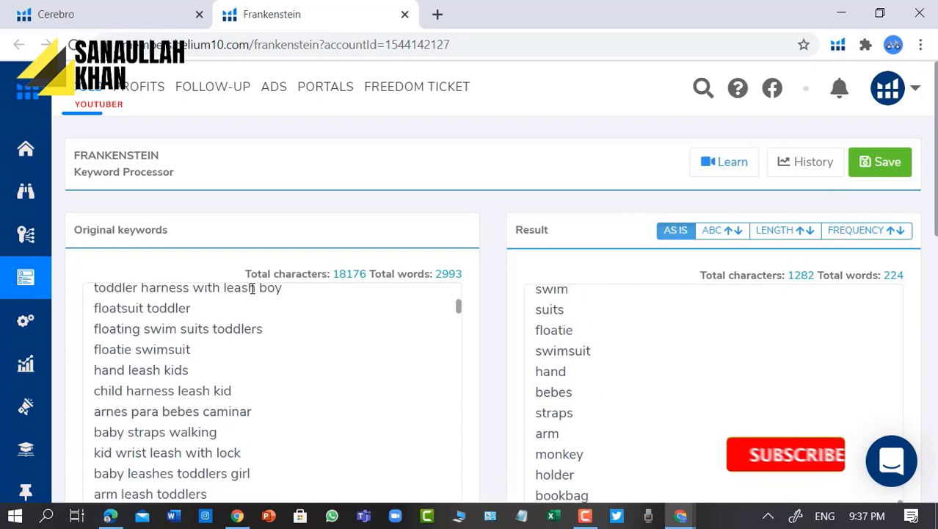
scroll(132, 280, up, 1)
- Open the Scribbles listing optimizer and look over its phrases field, title, bullet points and subject matter fields
mouse_move(36, 309)
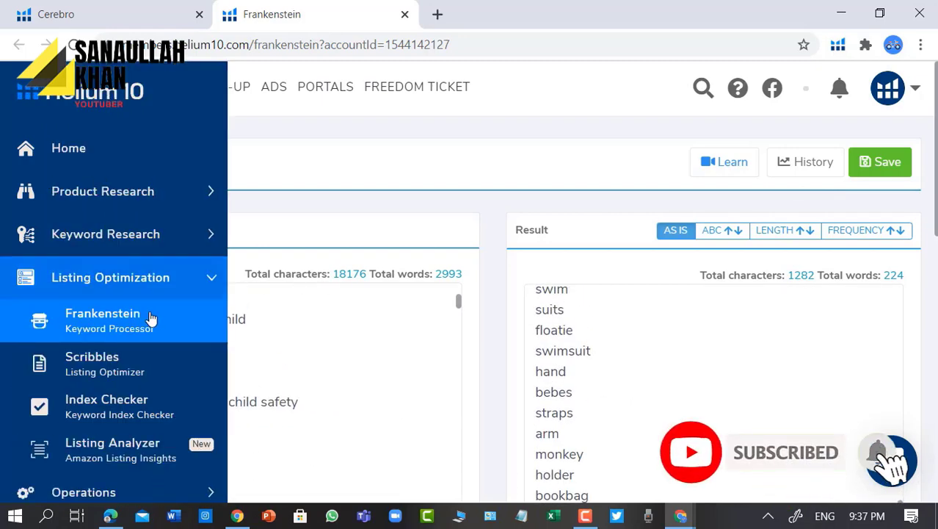
click(112, 364)
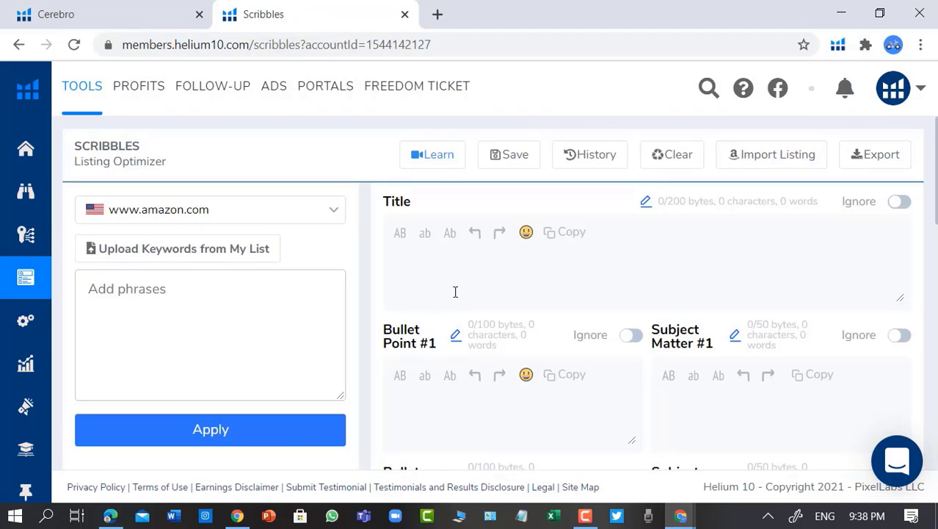
click(221, 340)
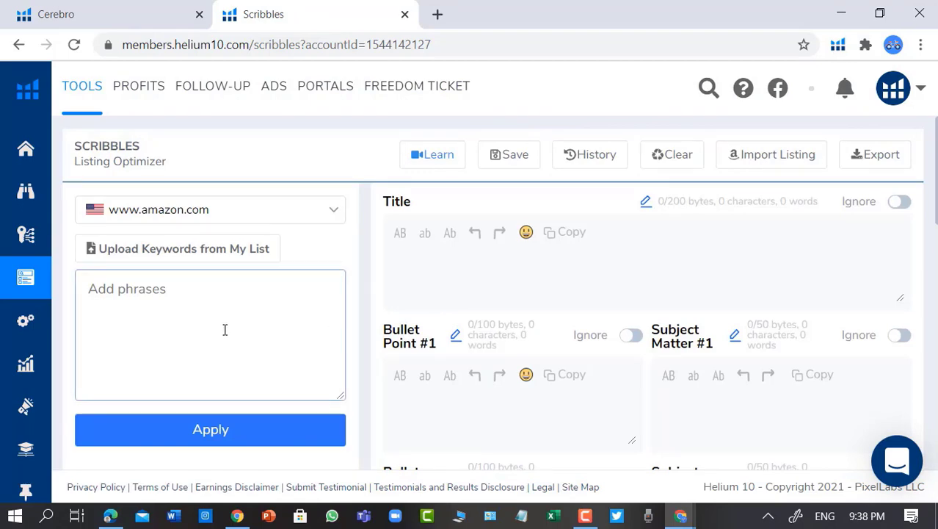
scroll(425, 300, down, 3)
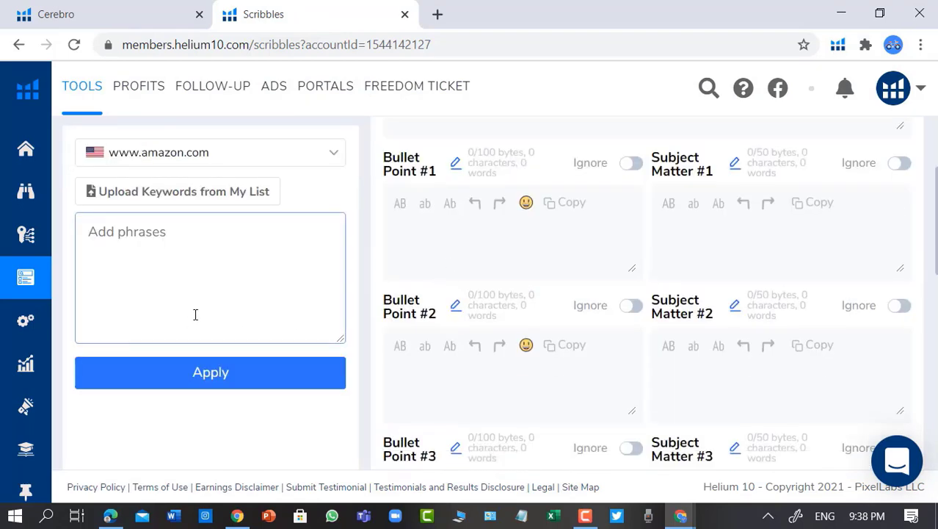
scroll(196, 314, up, 3)
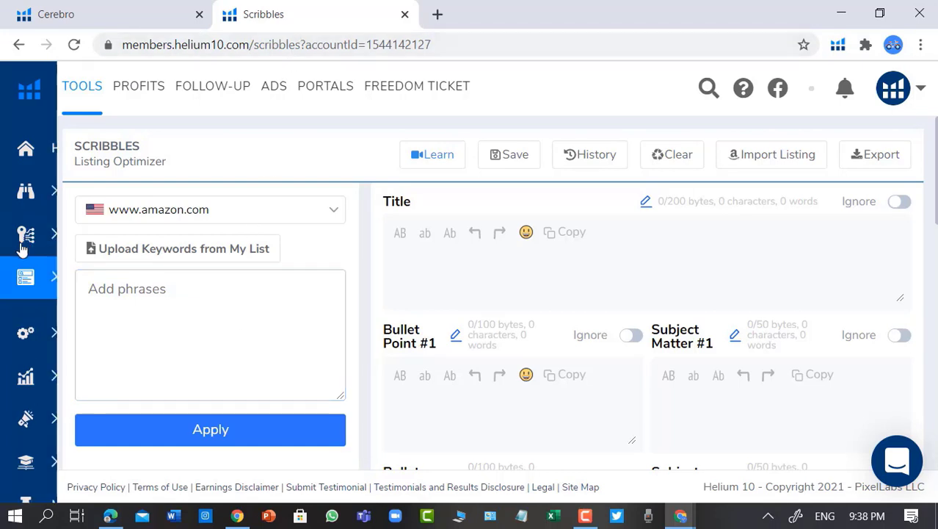
mouse_move(130, 147)
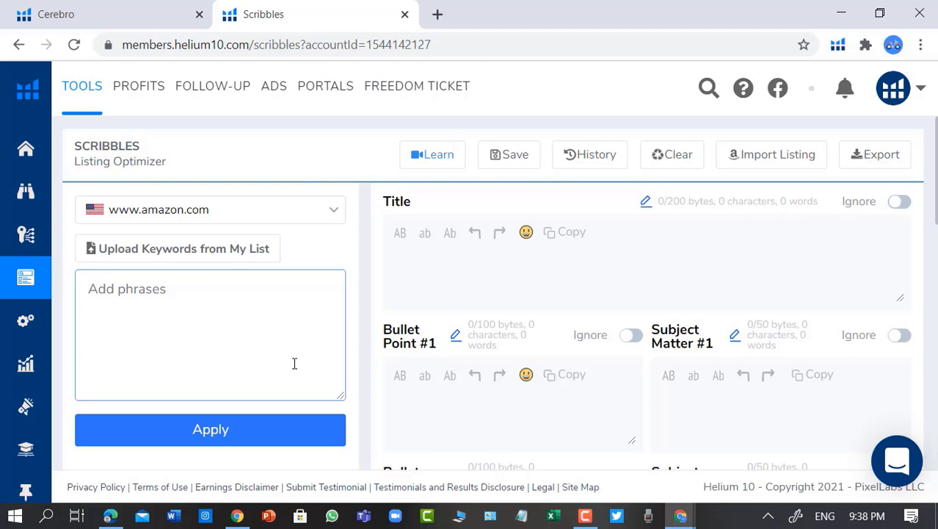
scroll(294, 362, down, 2)
scroll(279, 360, up, 3)
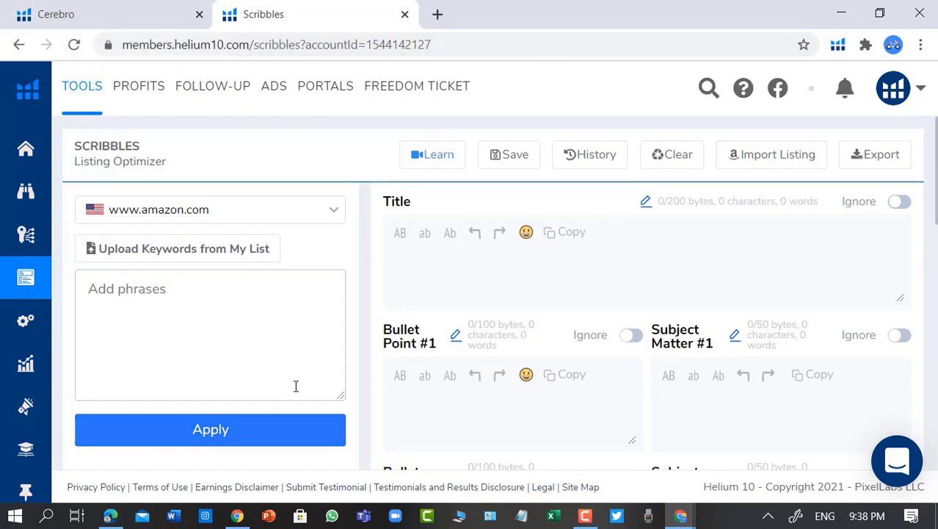
- Switch to Microsoft Edge and view the Helium 10 slide in Presentation1.pdf
click(109, 516)
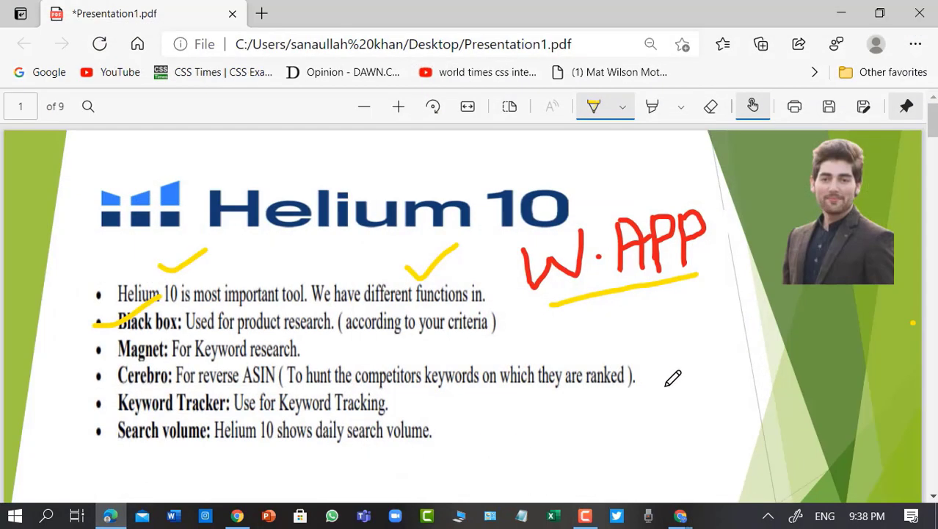